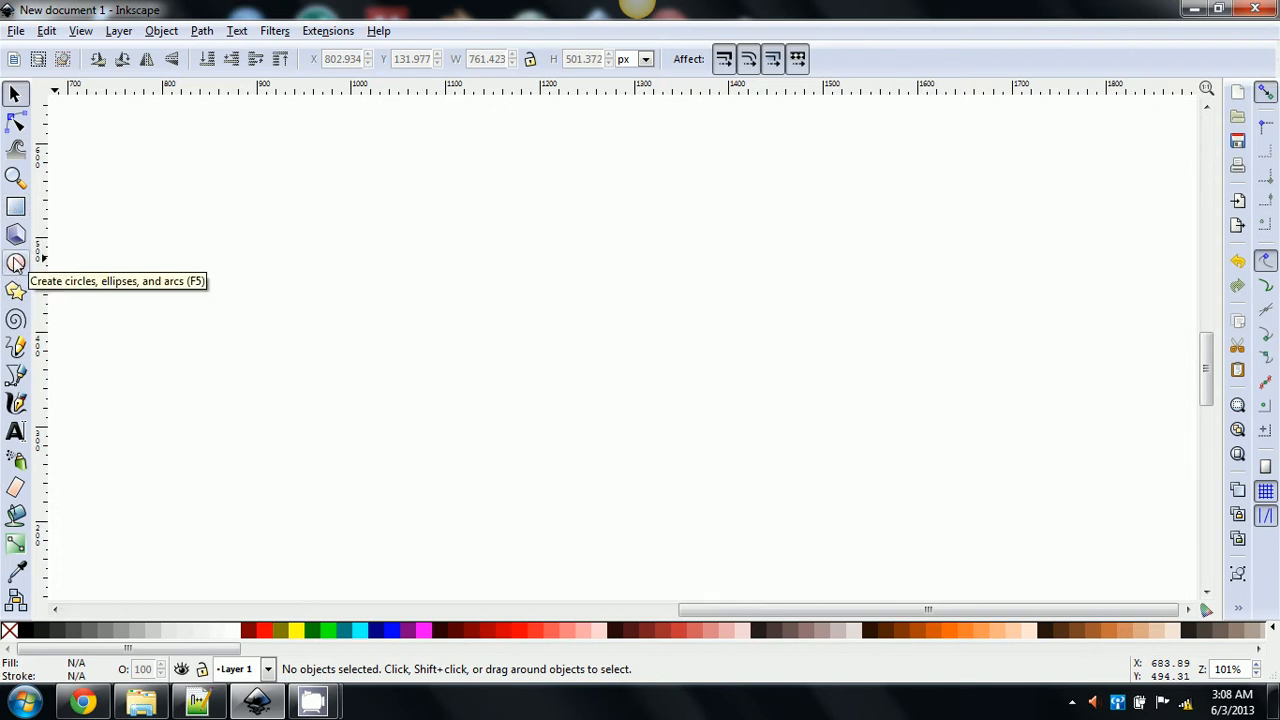
Step: Draw an ellipse about 227 × 194 px and a rectangle about 252 × 188 px overlapping the ellipse's lower-right side
left_click(15, 263)
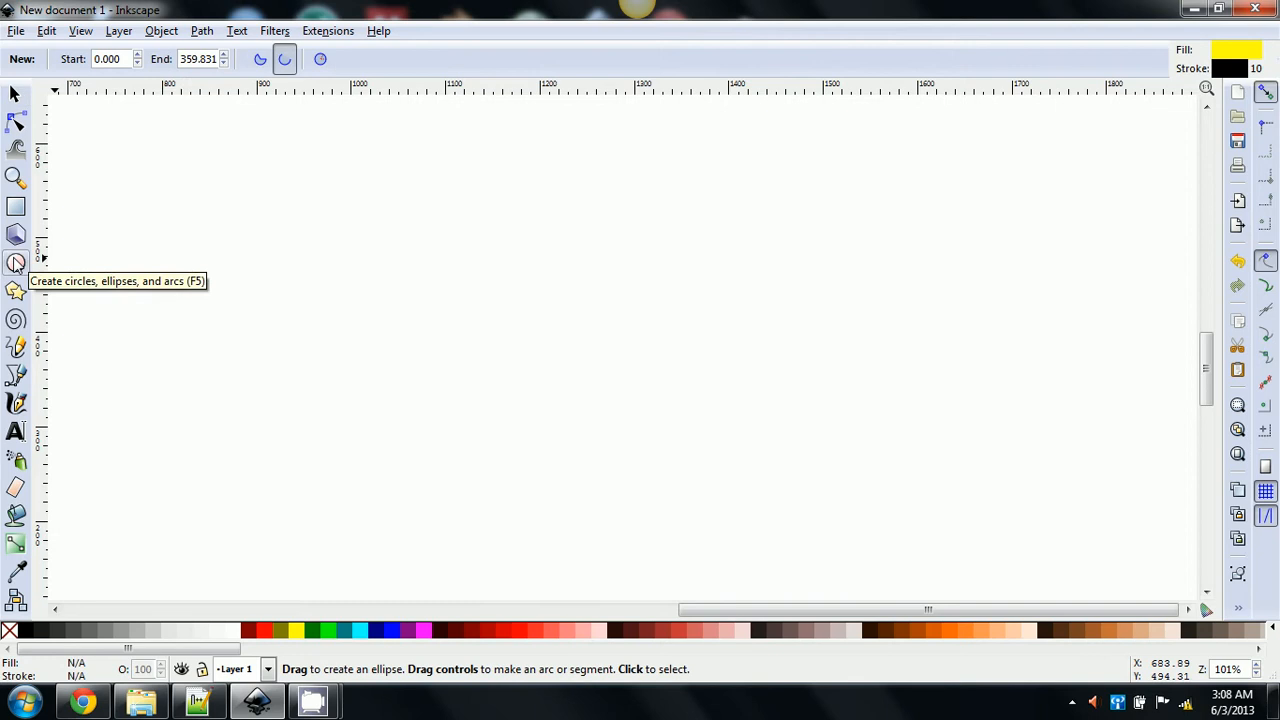
left_click_drag(254, 154, 469, 338)
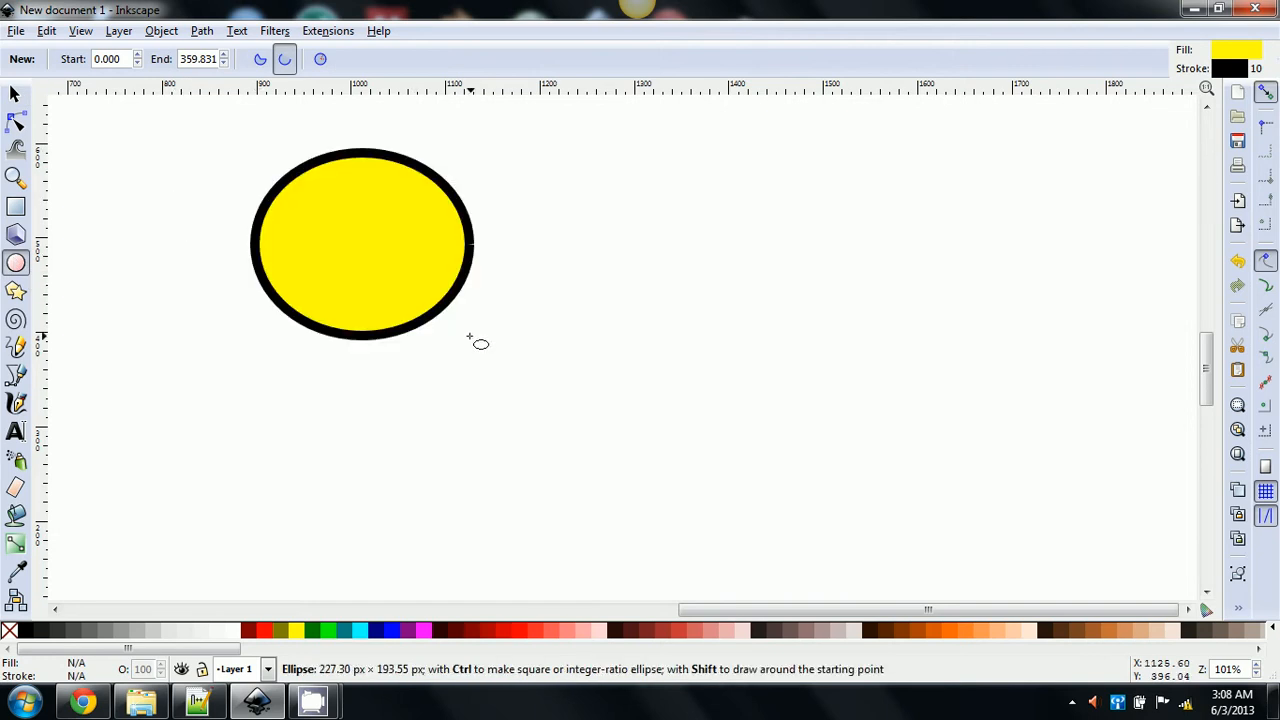
left_click(15, 206)
left_click_drag(694, 437, 452, 258)
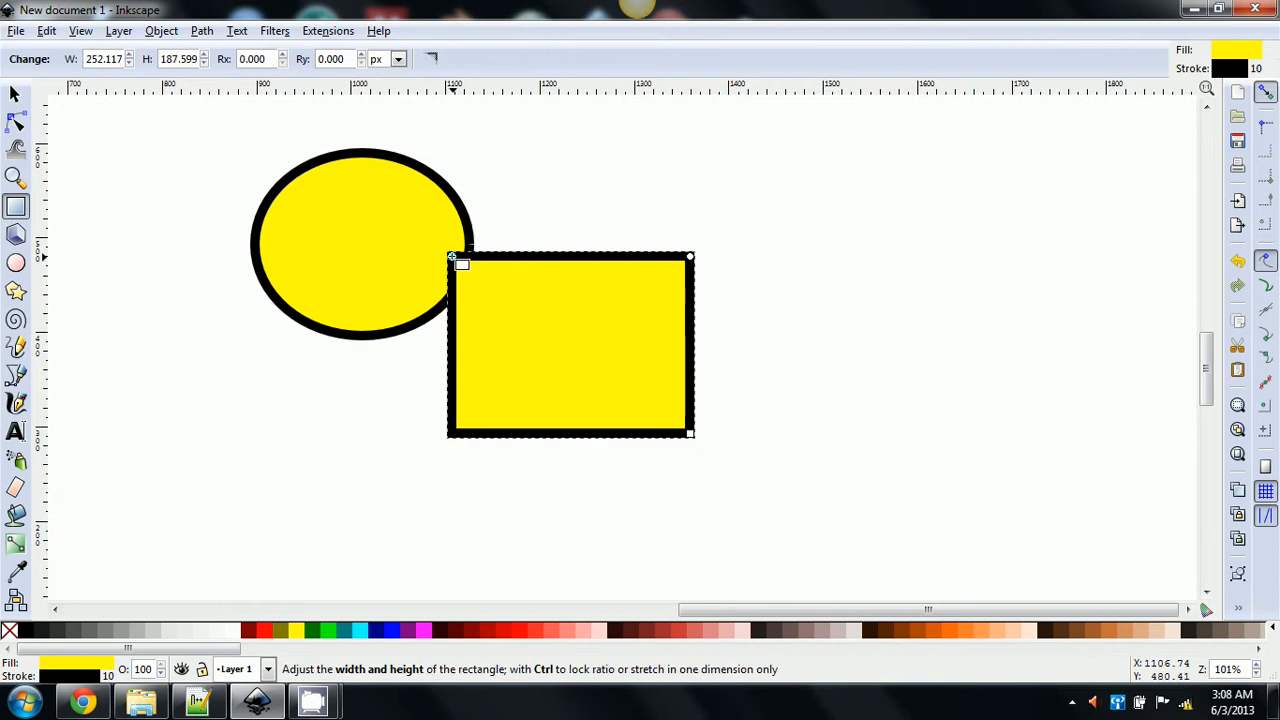
Step: Raise the ellipse to the top of the stack and move it over the rectangle's upper-left corner
left_click(14, 96)
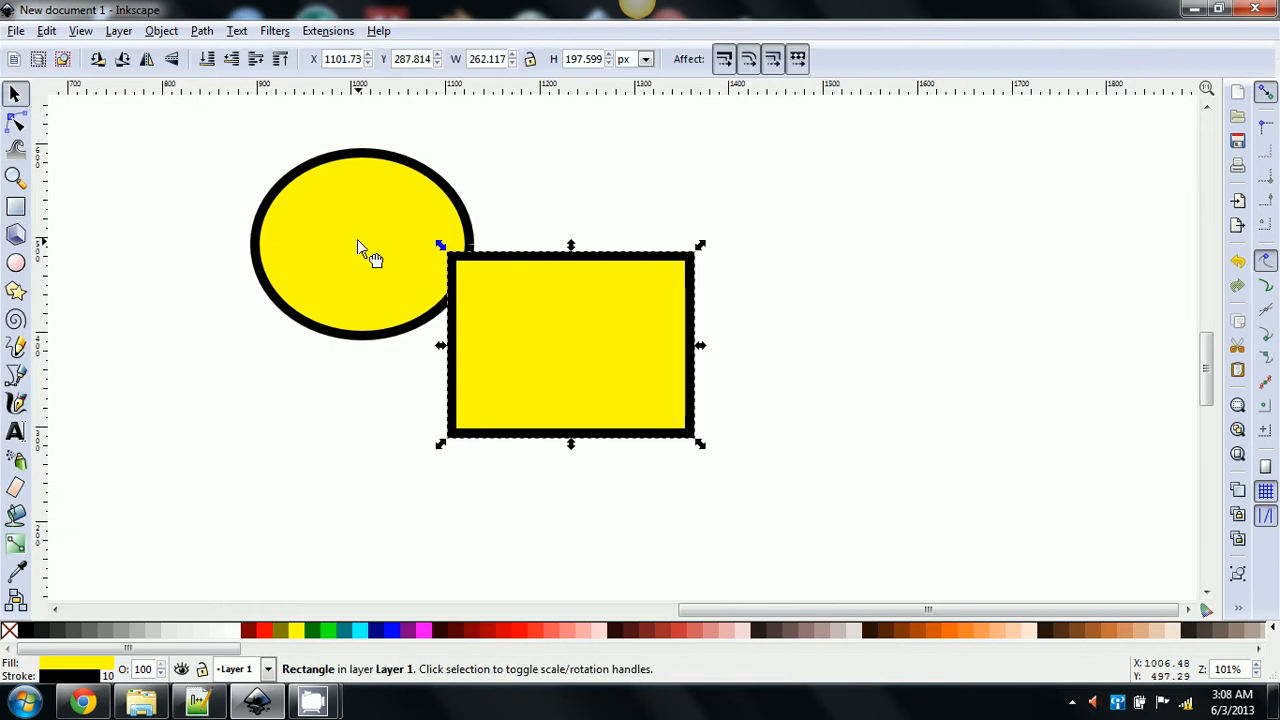
left_click_drag(358, 243, 324, 228)
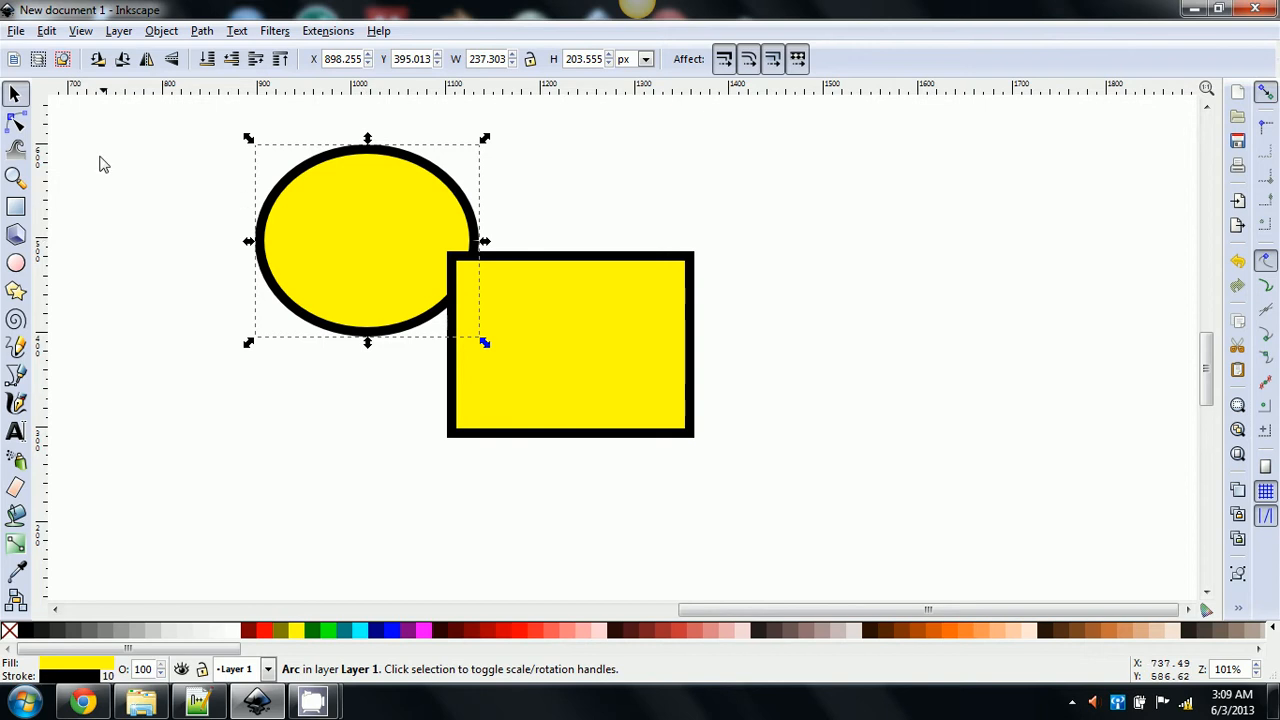
left_click(280, 60)
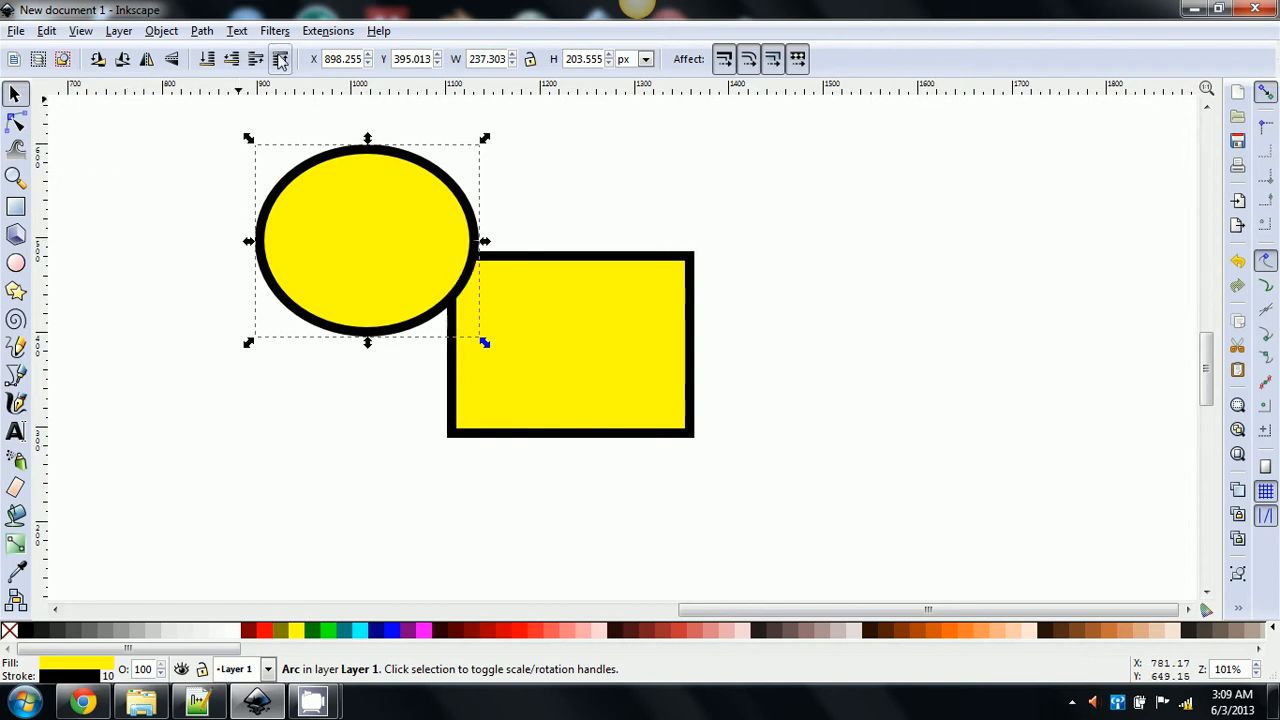
left_click_drag(396, 276, 526, 336)
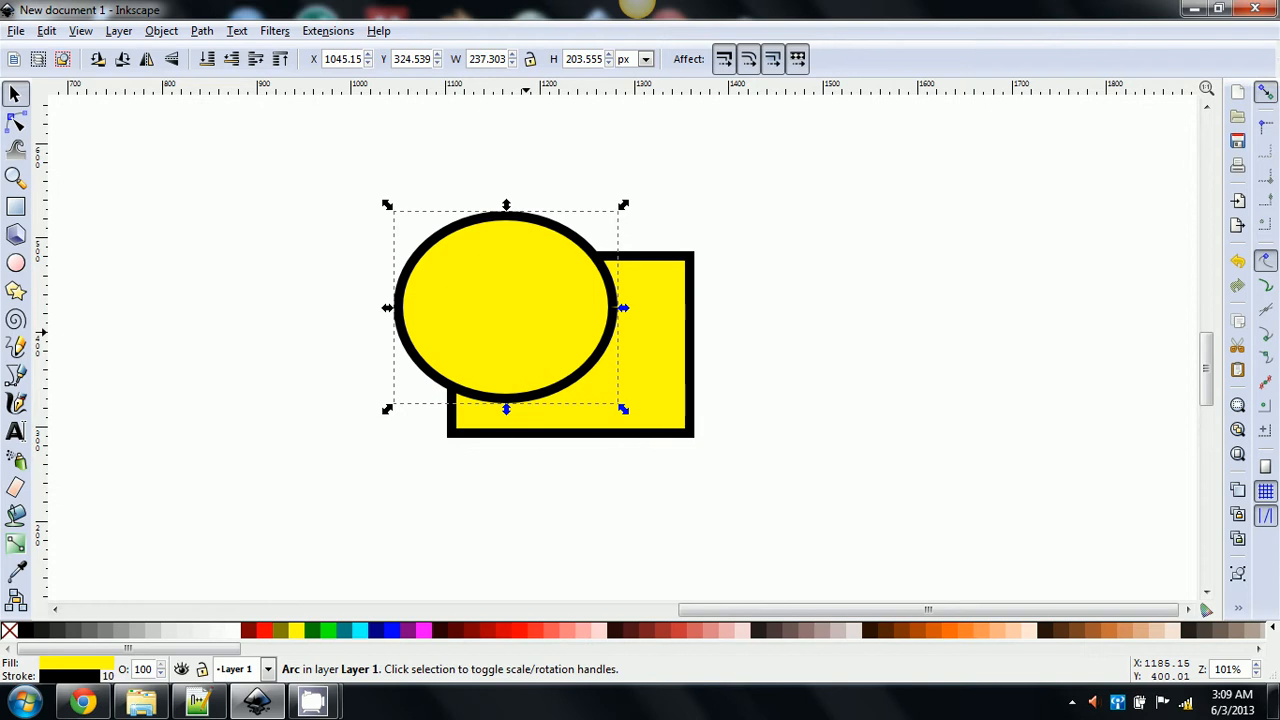
Step: Subtract the ellipse from the rectangle with the Difference path operation and undo the cut
left_click(201, 31)
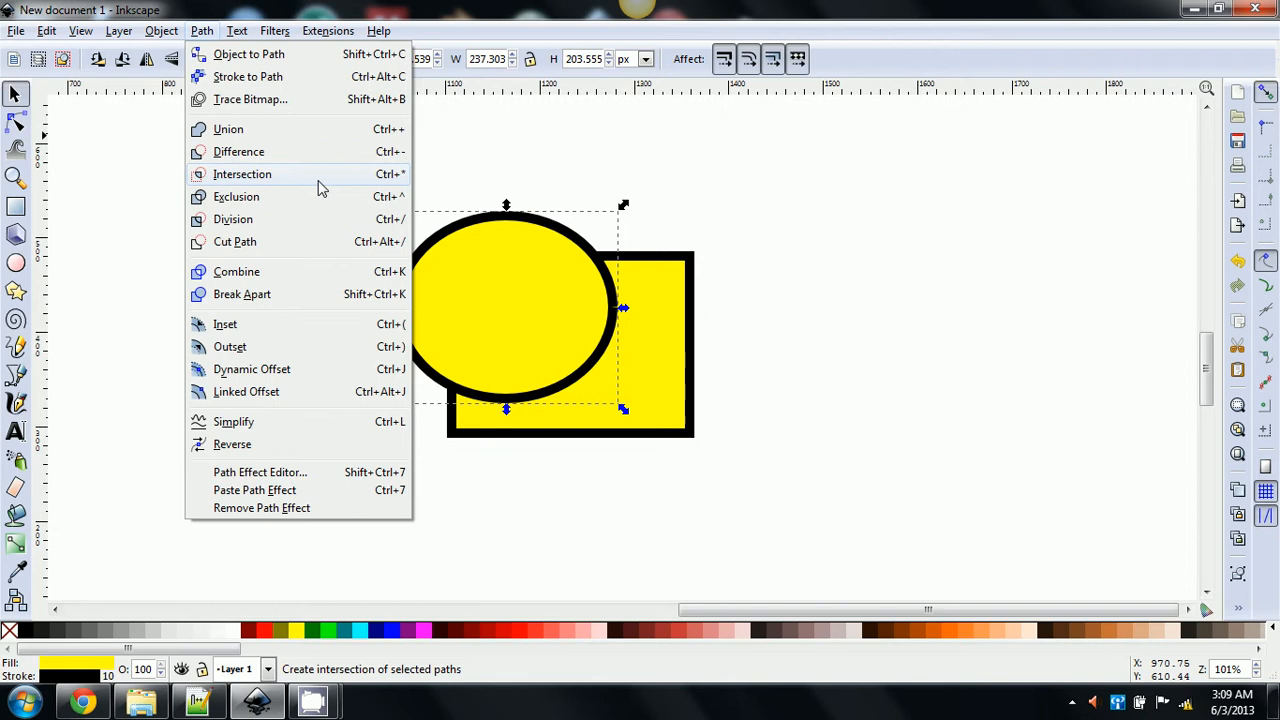
left_click(508, 183)
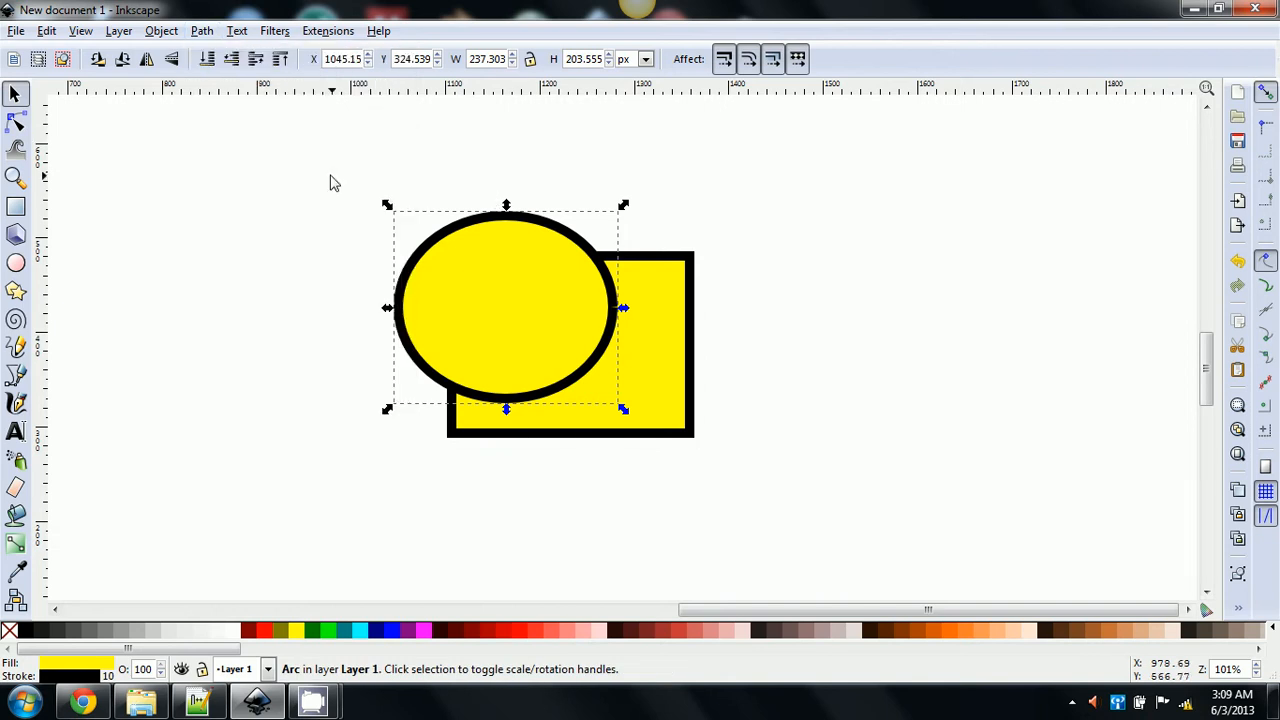
left_click_drag(334, 183, 940, 463)
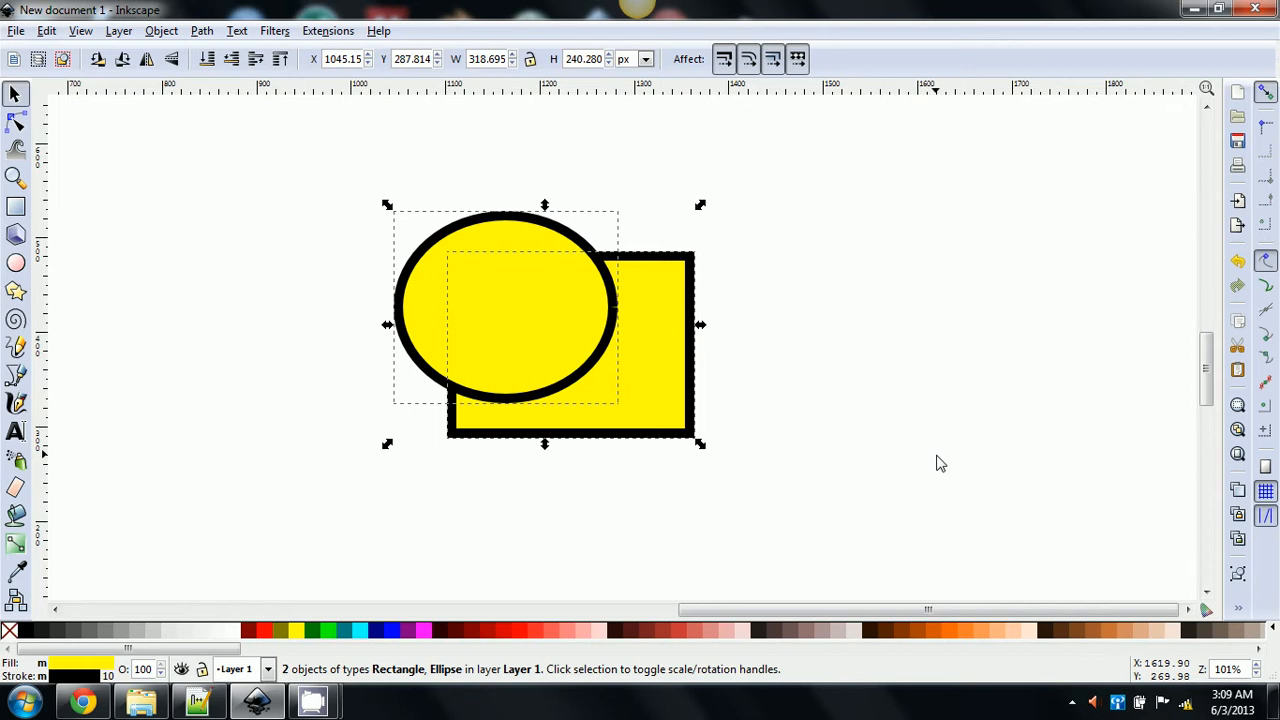
key("ctrl")
key("ctrl+minus")
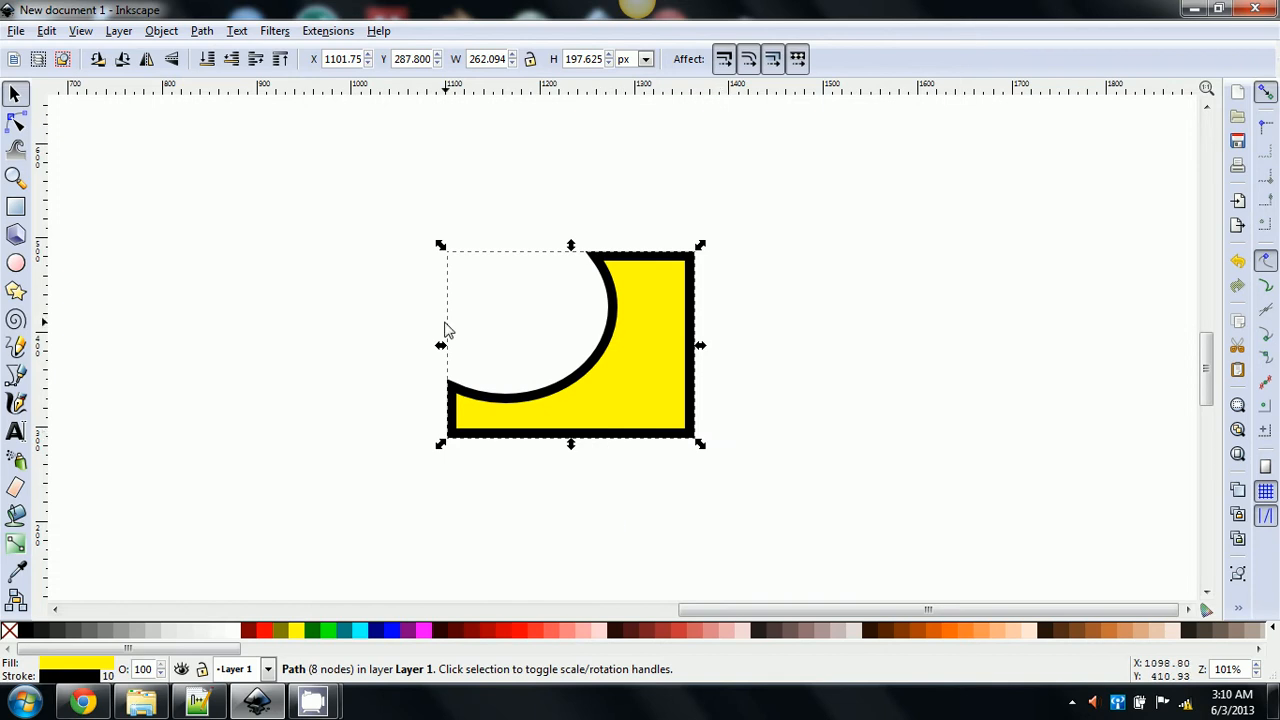
key("ctrl+z")
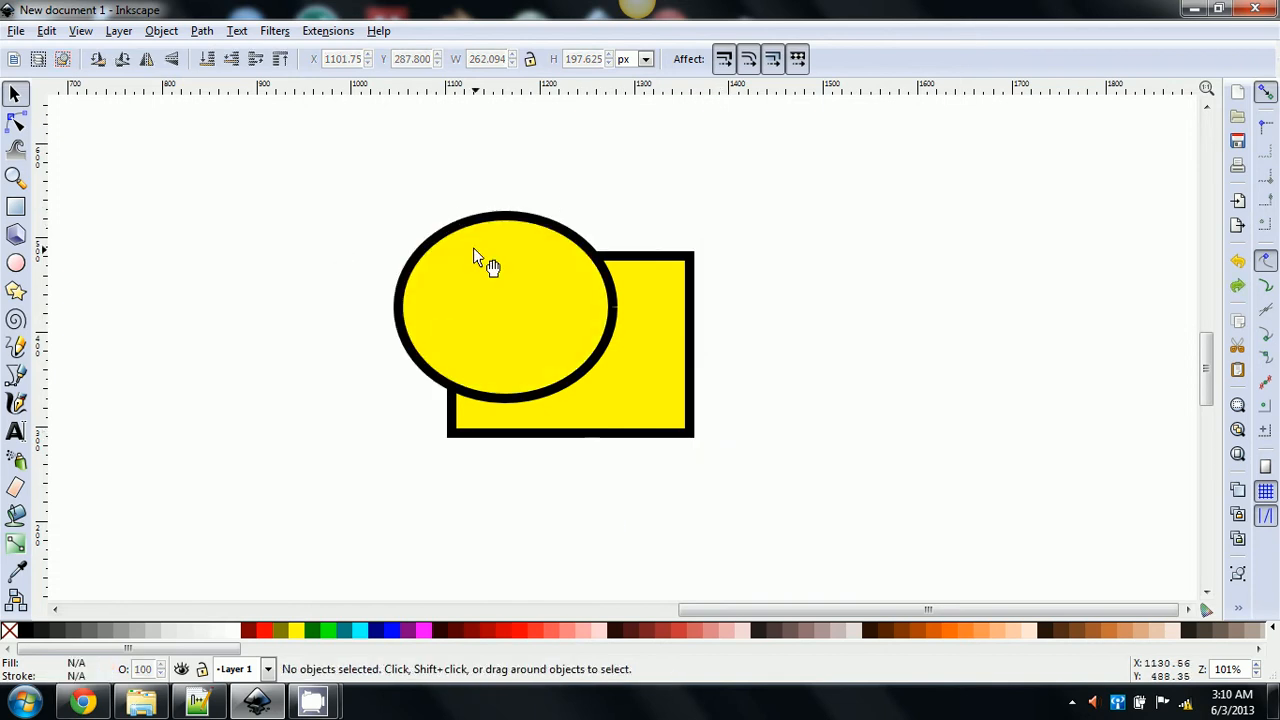
Step: Try selecting the ellipse and rectangle together, first one after the other and then by enclosing both, and clear the selection
left_click(600, 276)
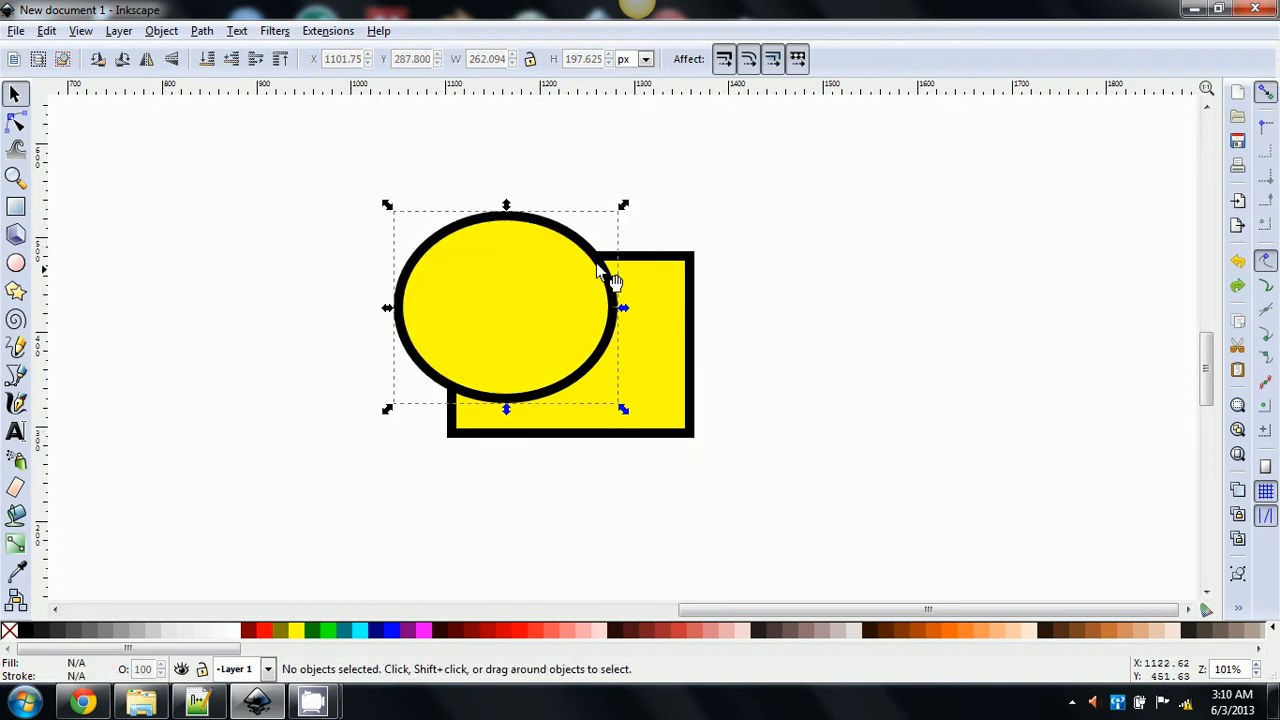
left_click(663, 252, "shift")
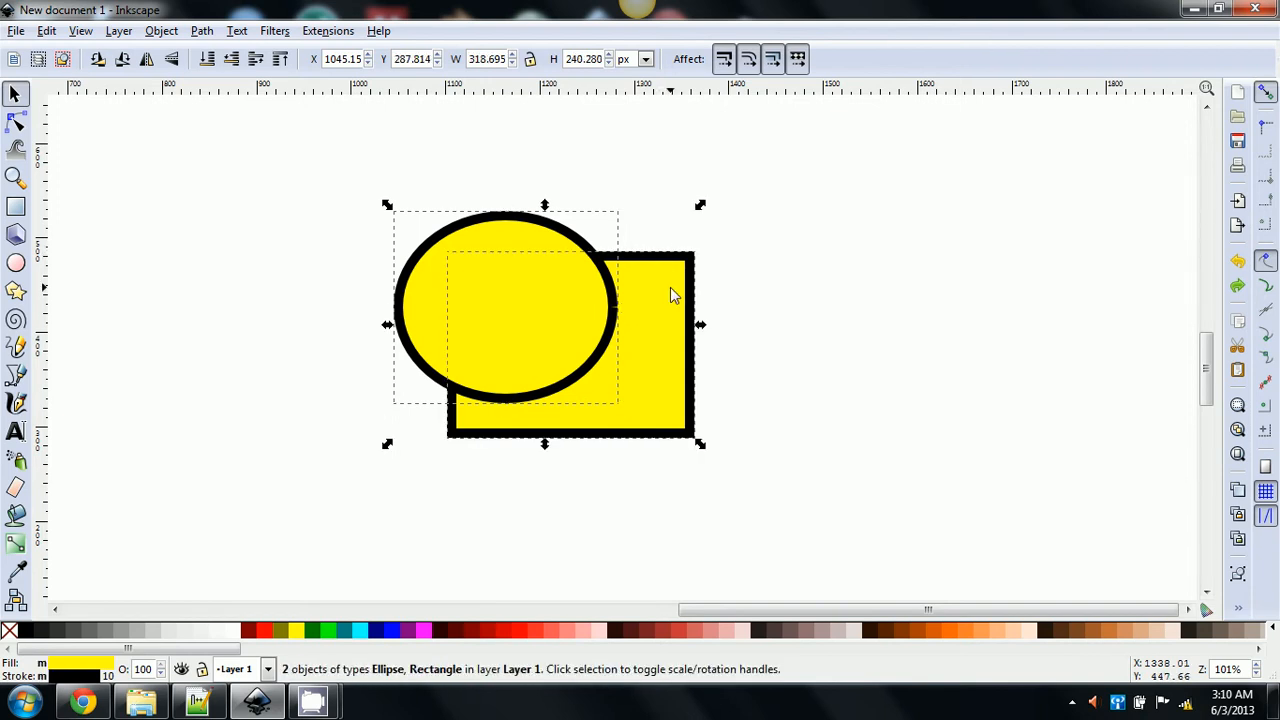
key("ctrl")
key("ctrl")
left_click(532, 302)
left_click(226, 286)
left_click(519, 289)
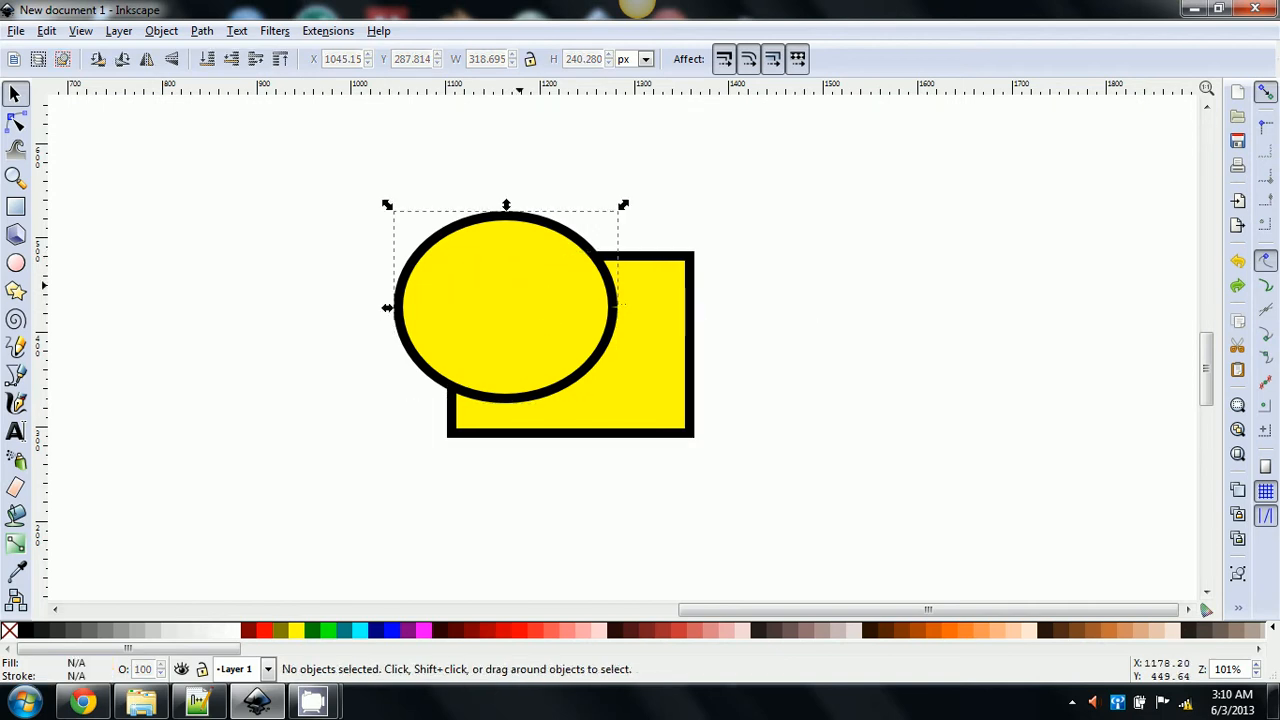
left_click_drag(348, 164, 974, 553)
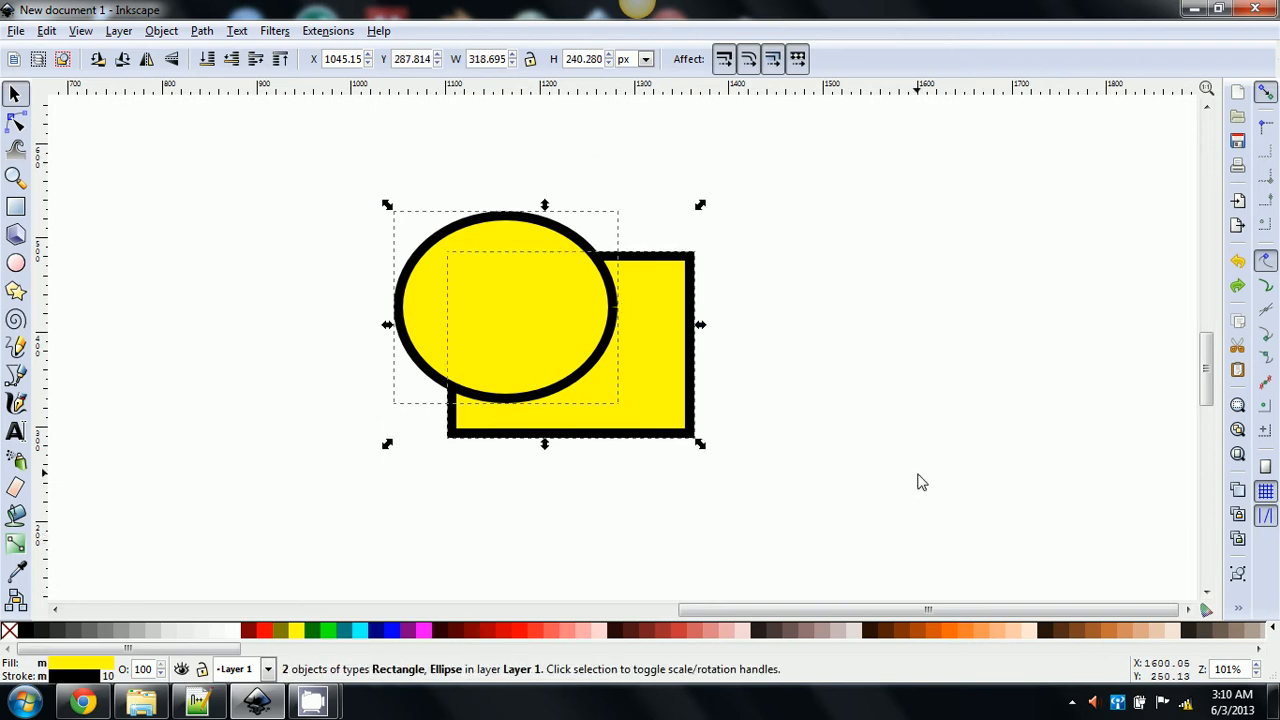
left_click(829, 400)
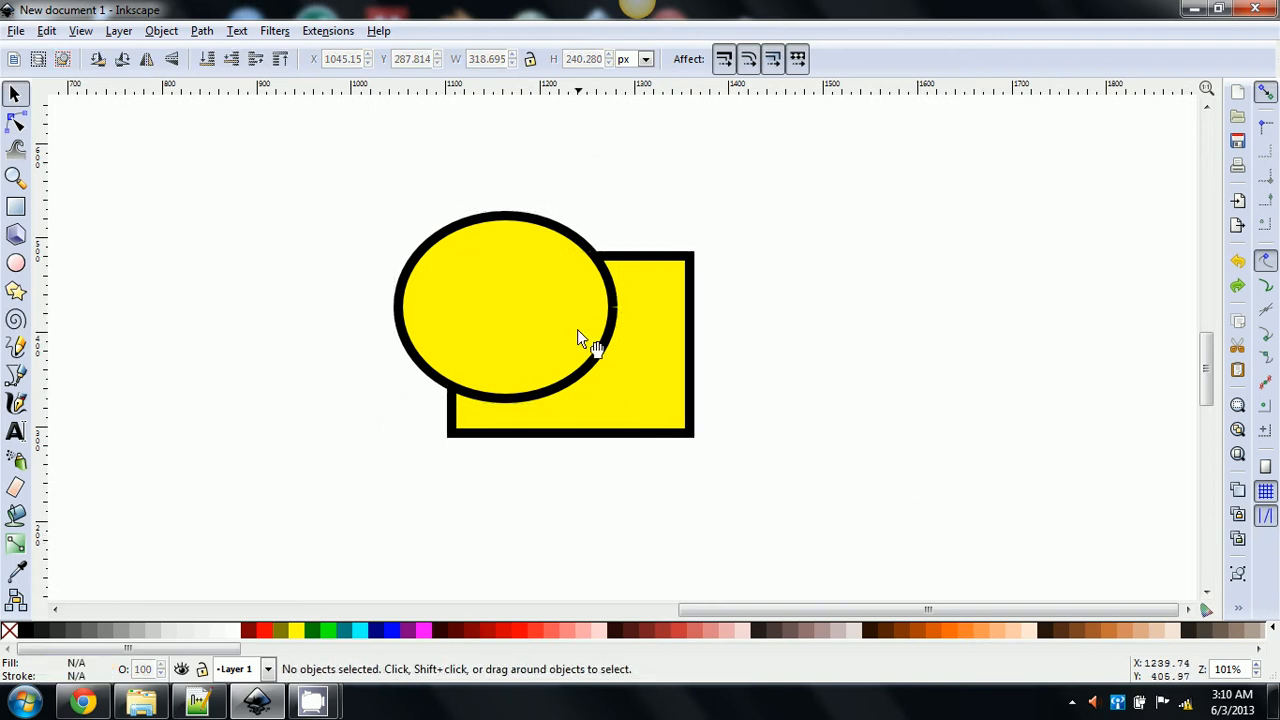
Step: Select all objects and merge the ellipse and rectangle into one shape with Union
key("ctrl+a")
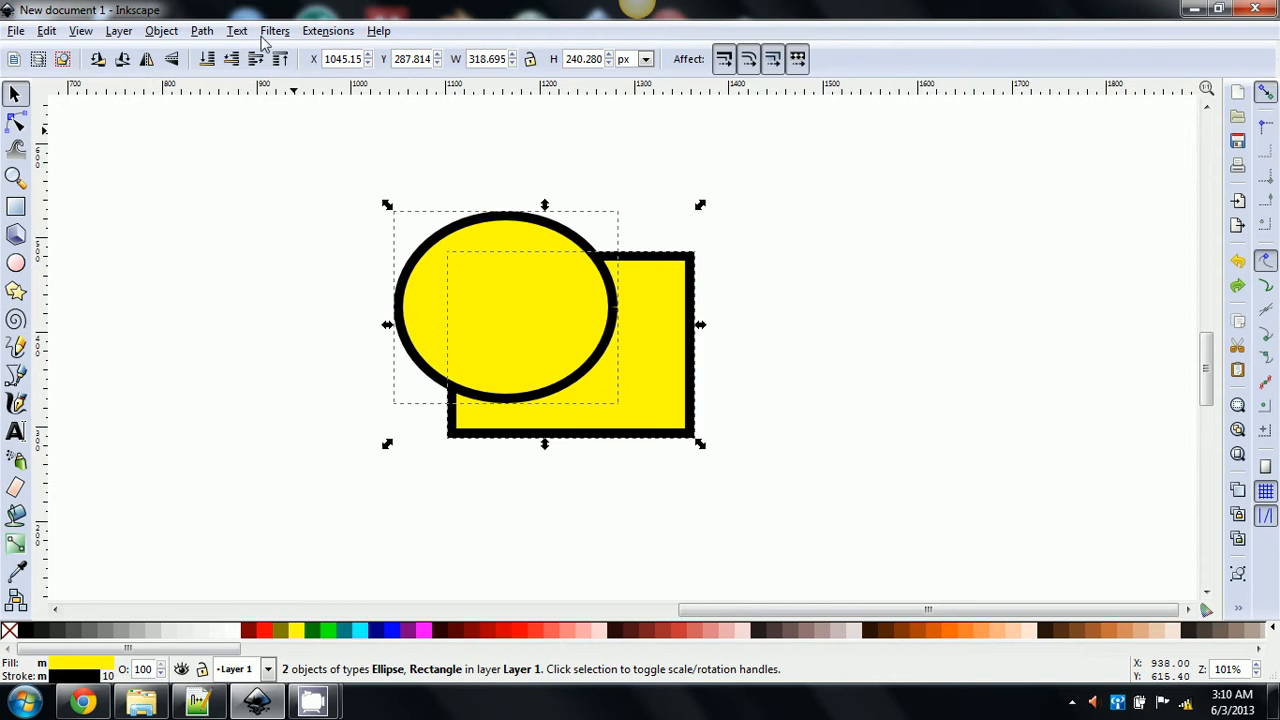
left_click(201, 31)
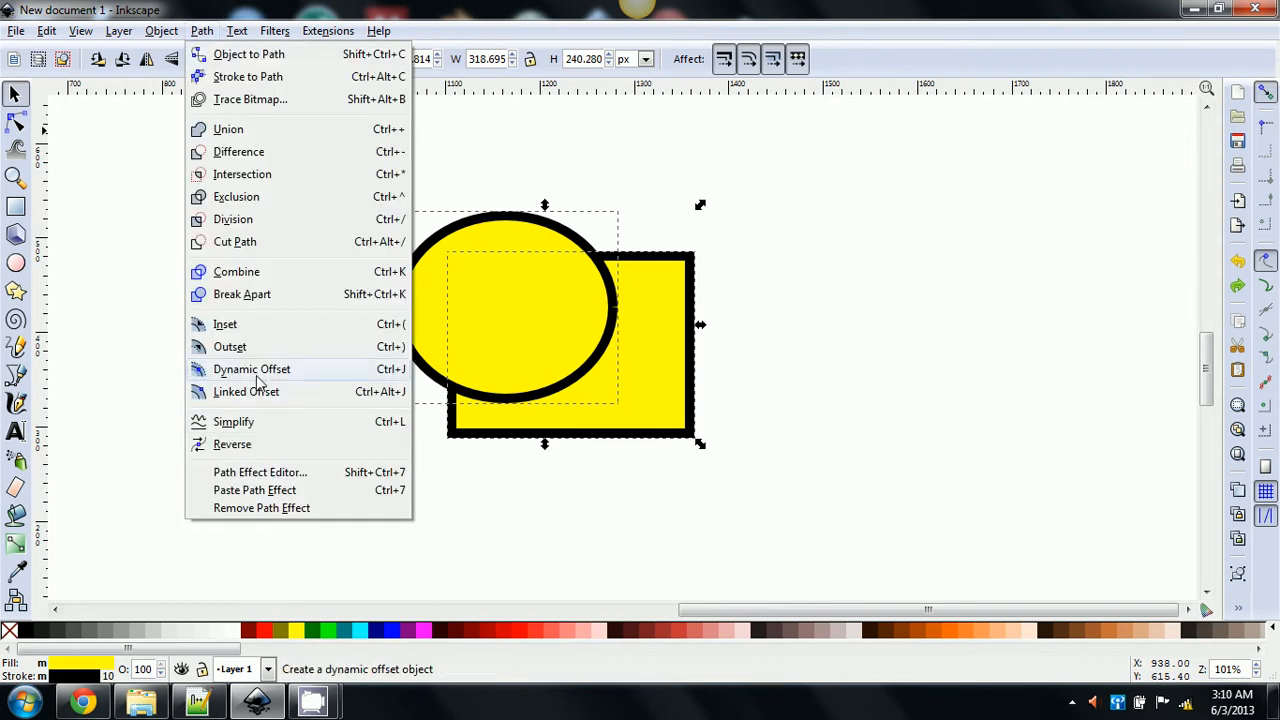
left_click(228, 129)
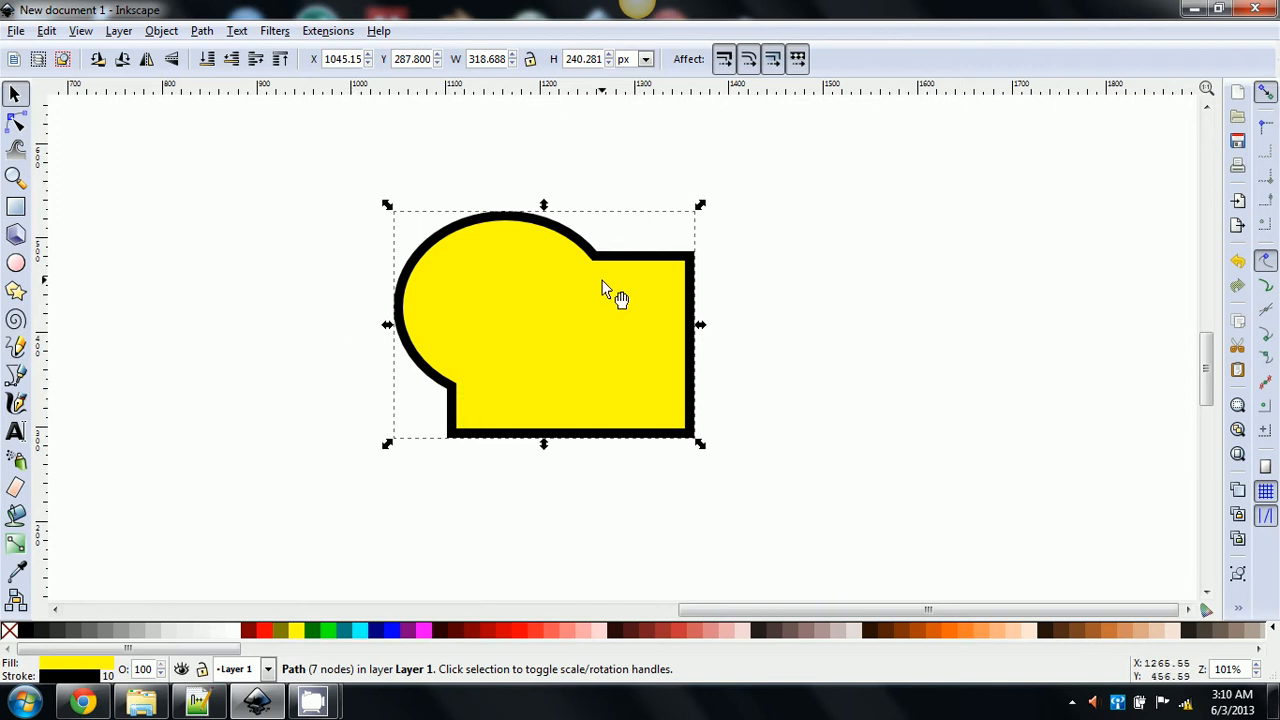
Step: Move and slightly rotate the merged shape, and undo the rotation, the move and the union
mouse_move(612, 300)
left_mouse_down()
mouse_move(486, 286)
mouse_move(635, 307)
left_mouse_up()
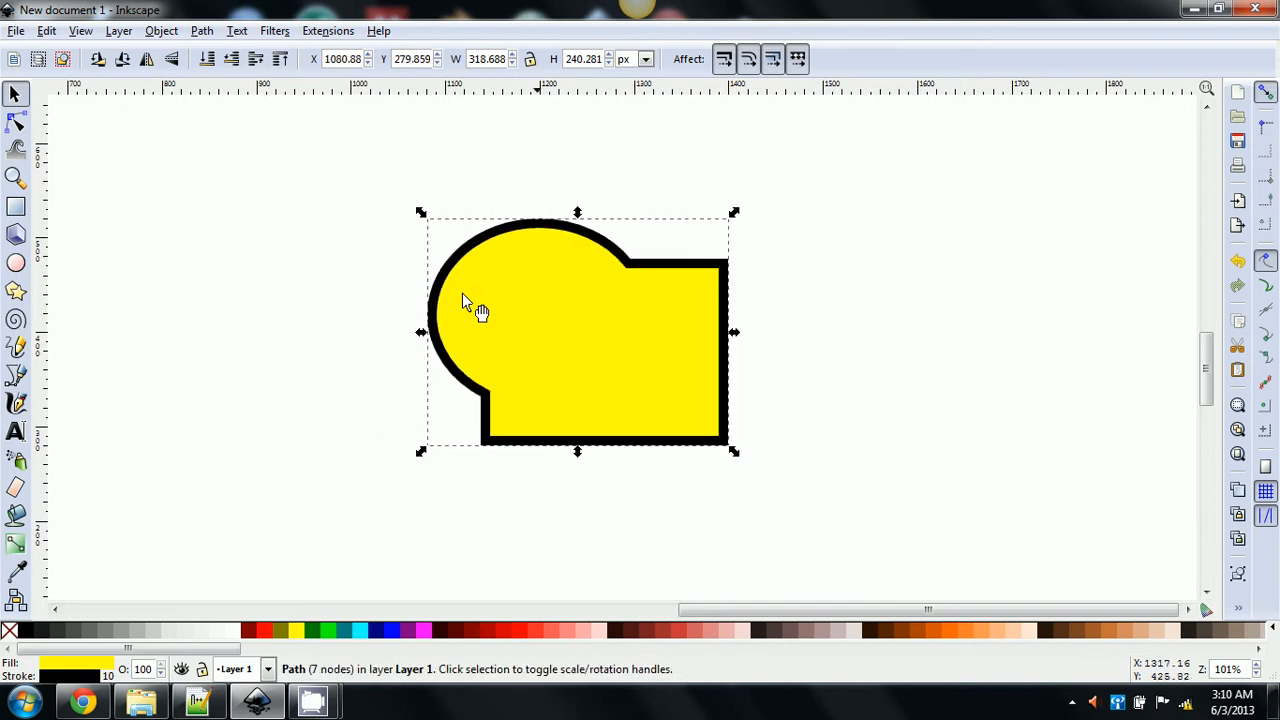
left_click(540, 258)
mouse_move(423, 218)
left_mouse_down()
mouse_move(426, 300)
mouse_move(463, 200)
mouse_move(423, 246)
mouse_move(440, 237)
left_mouse_up()
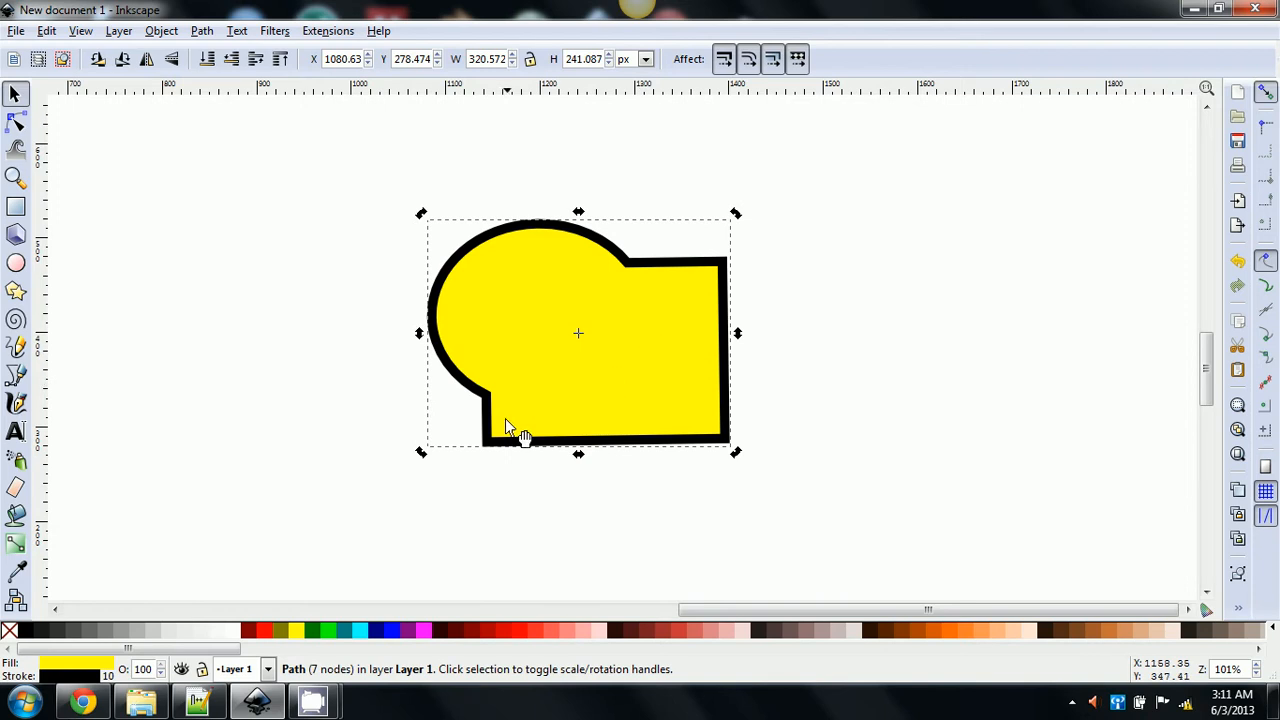
key("ctrl+z")
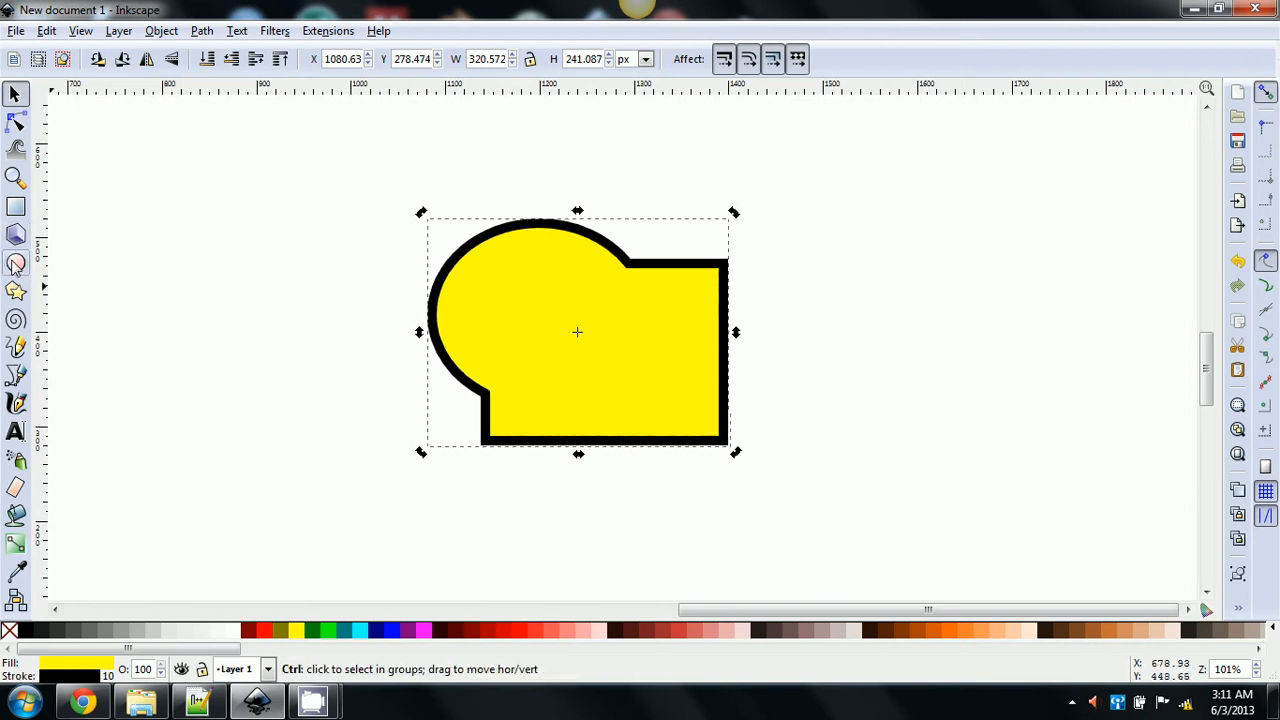
key("ctrl+z")
key("ctrl+z")
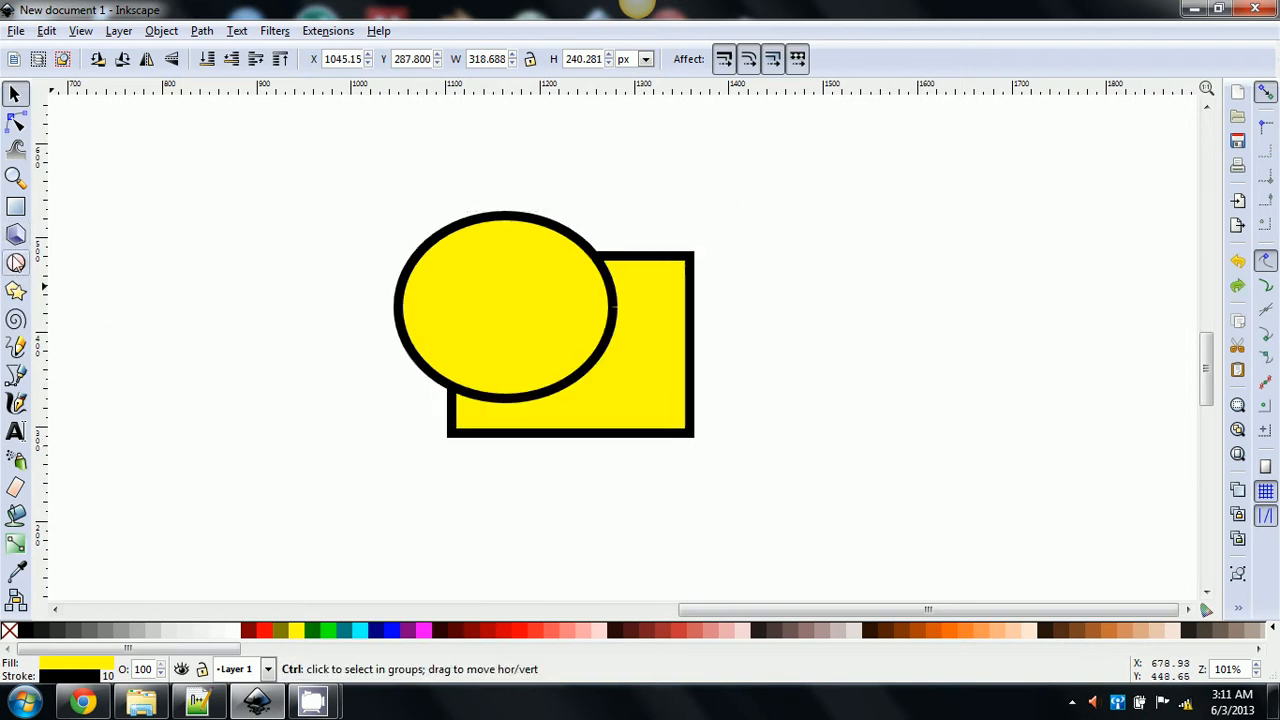
Step: Draw a smaller ellipse, about 172 × 143 px including its outline, across the rectangle's lower edge and overlapping the large ellipse
left_click(18, 262)
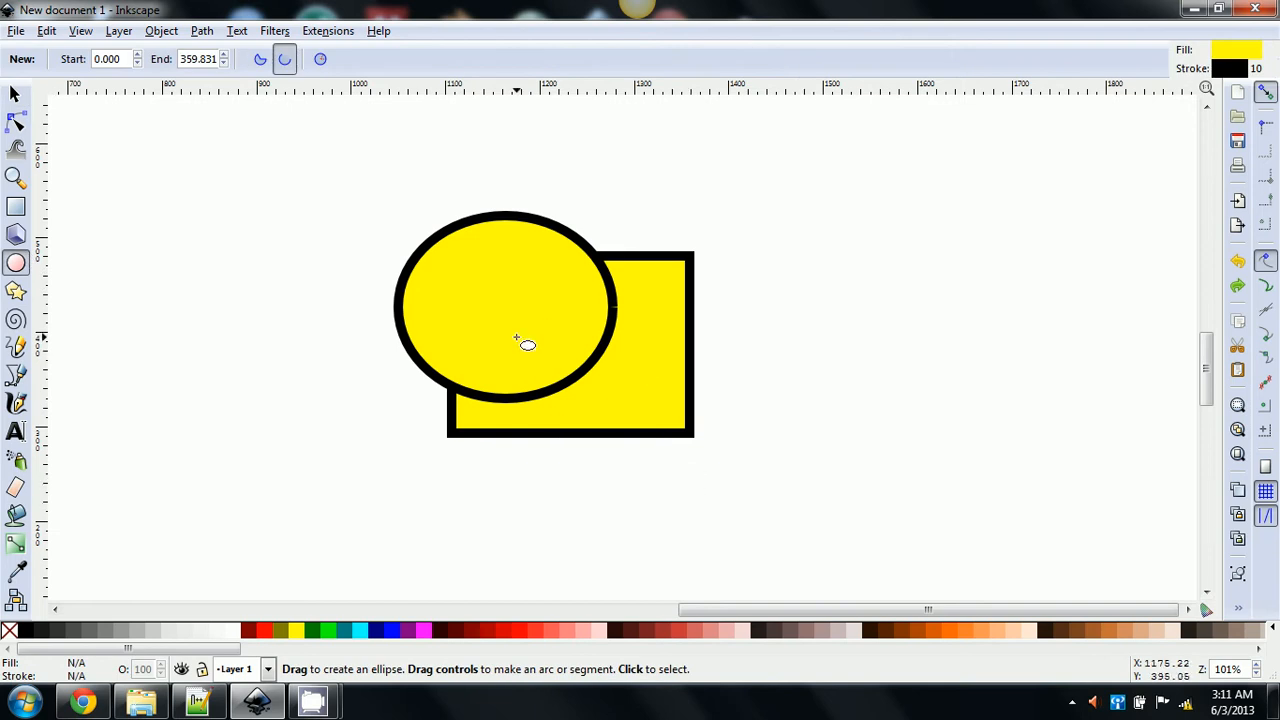
left_click_drag(670, 467, 512, 341)
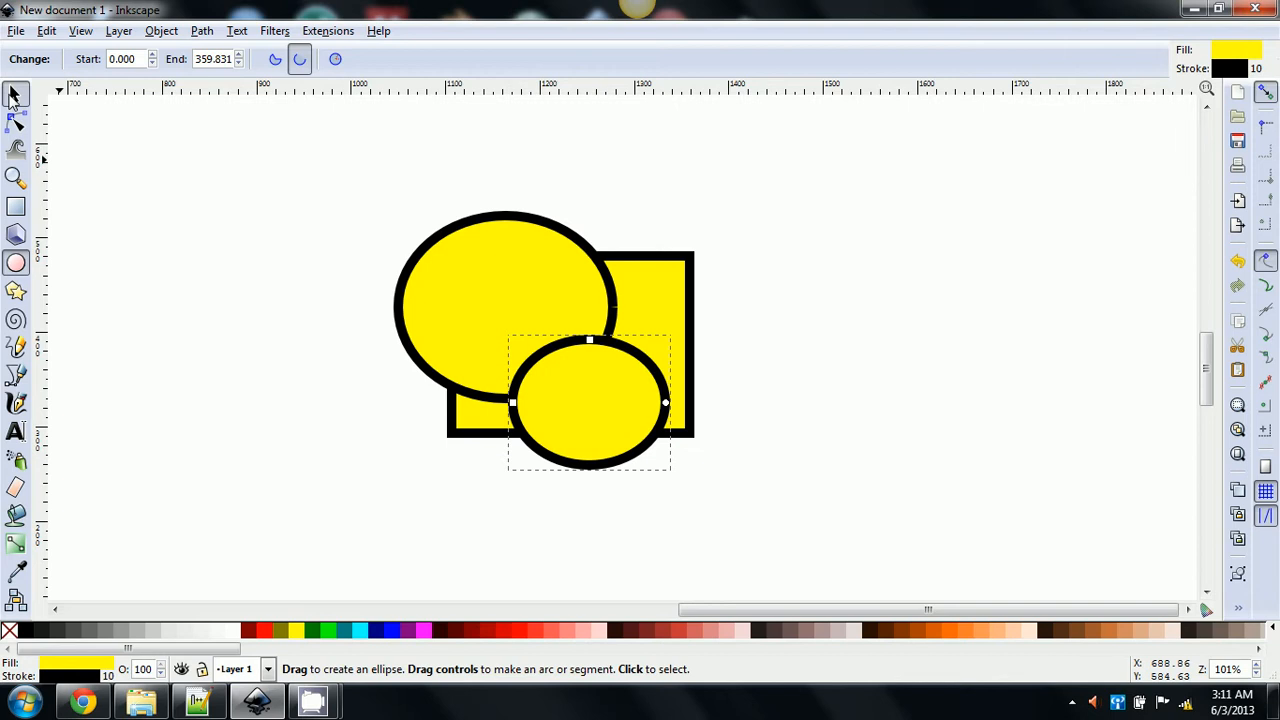
Step: Merge the rectangle and both ellipses into one shape with Union and undo the merge
left_click(15, 93)
key("ctrl+a")
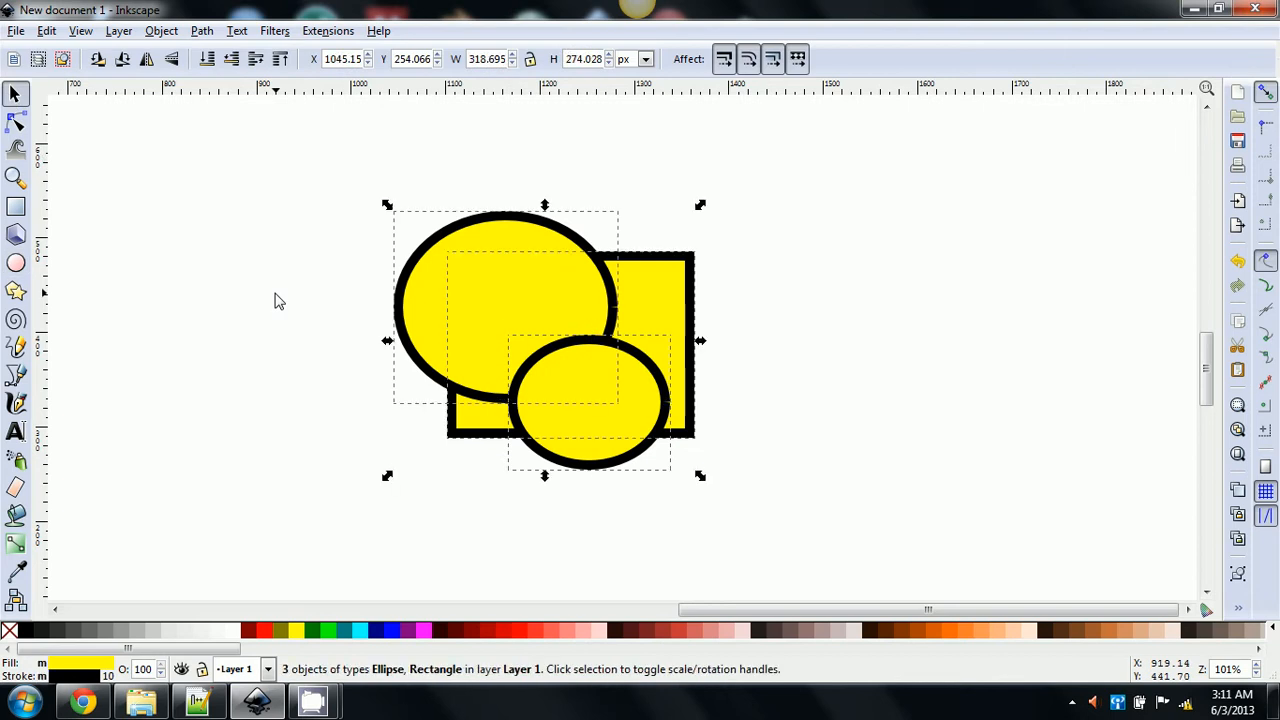
left_click(203, 31)
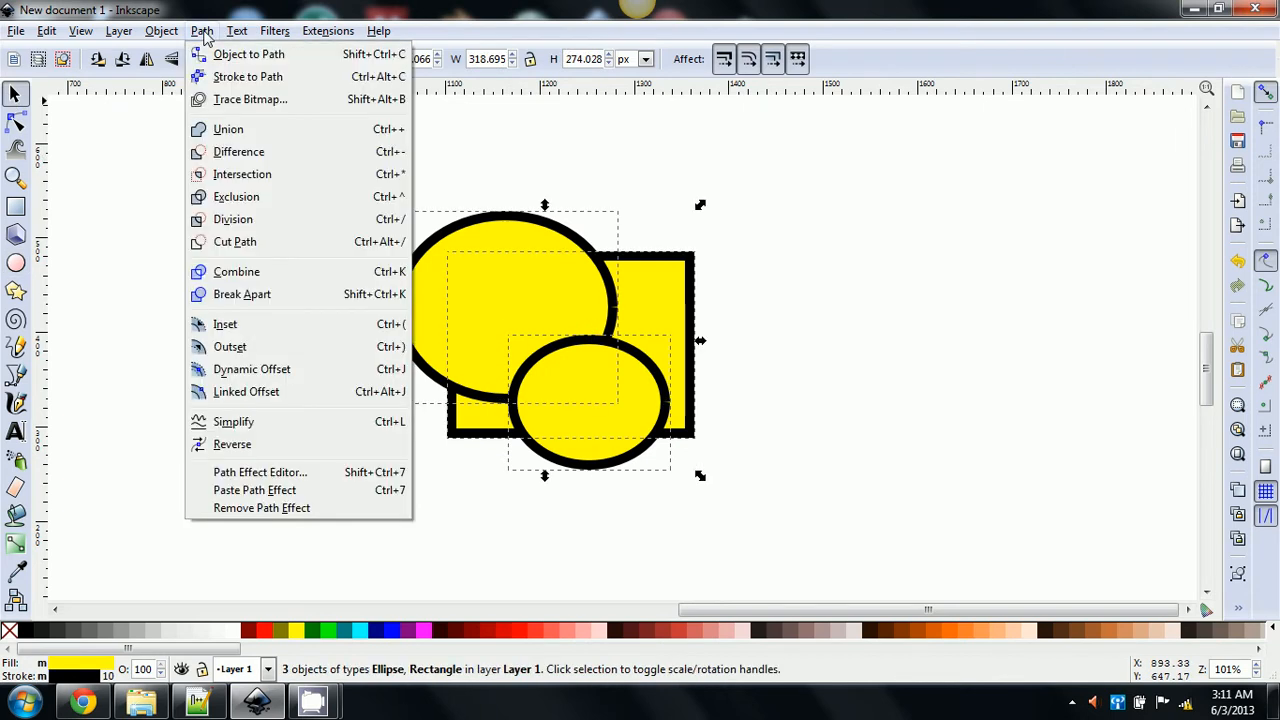
left_click(231, 130)
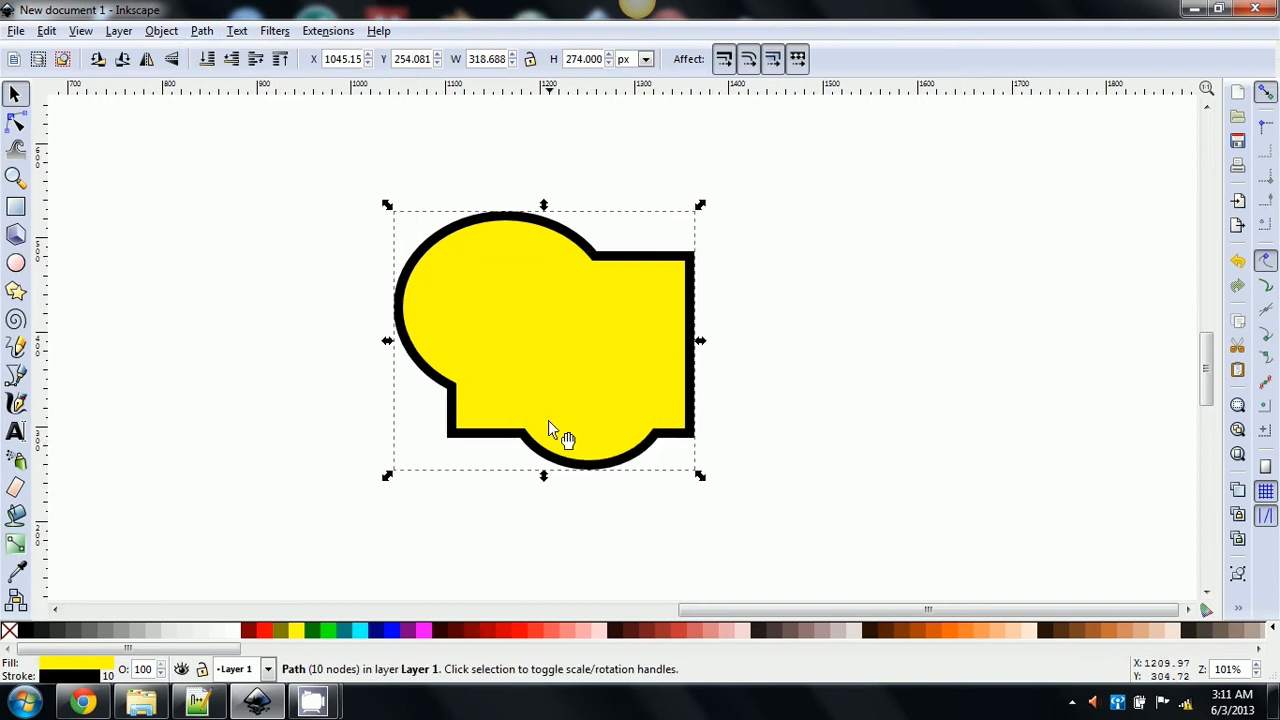
key("ctrl+z")
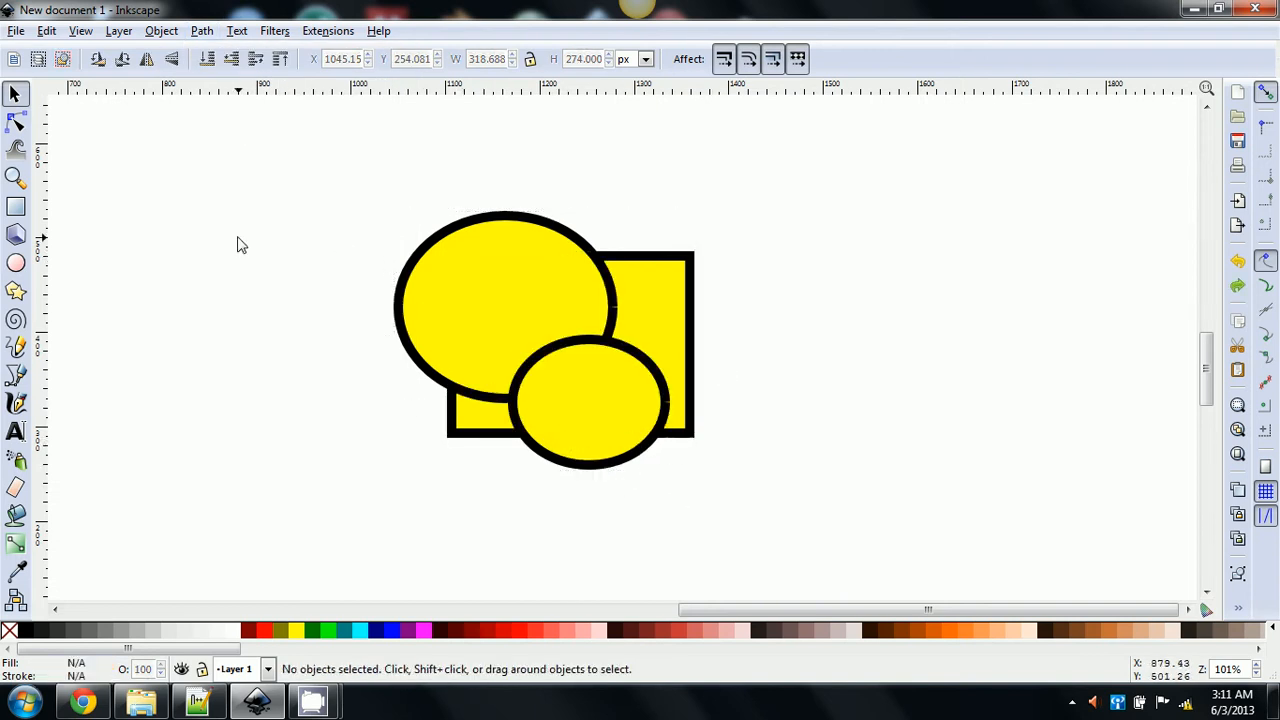
Step: Fill the small ellipse with green and the large ellipse with blue (#0000FF)
left_click(585, 395)
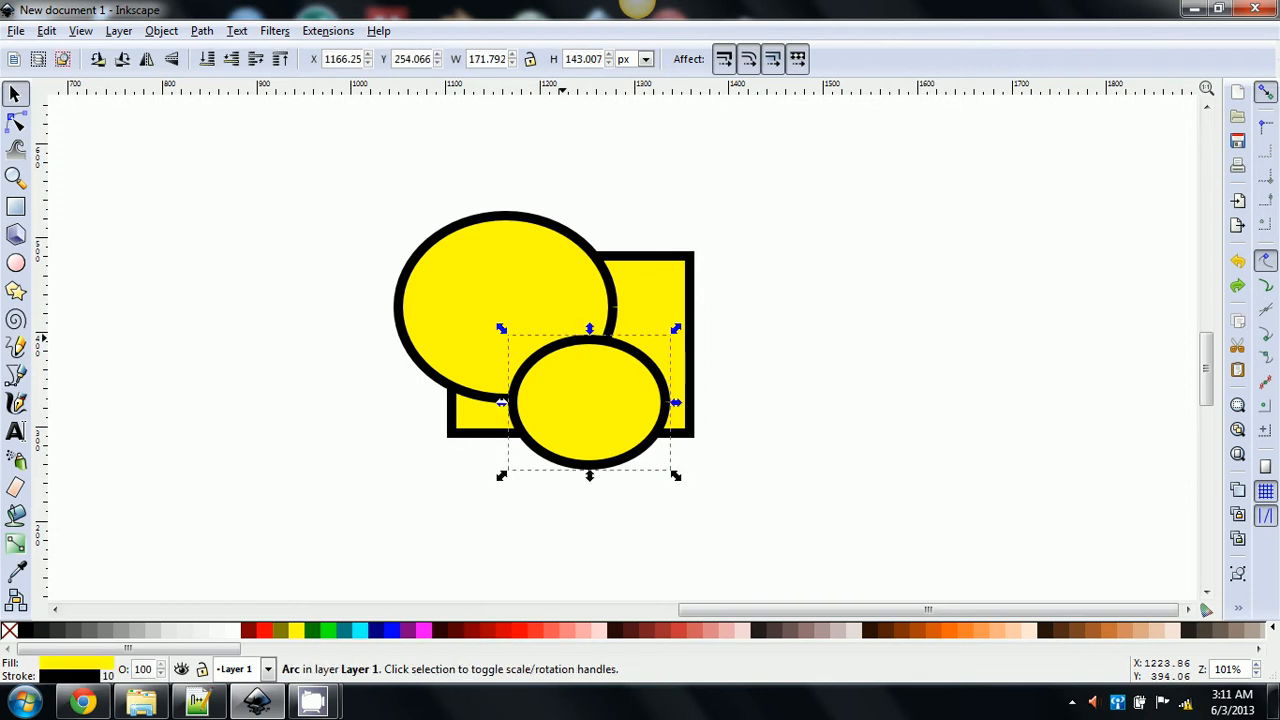
left_click(327, 630)
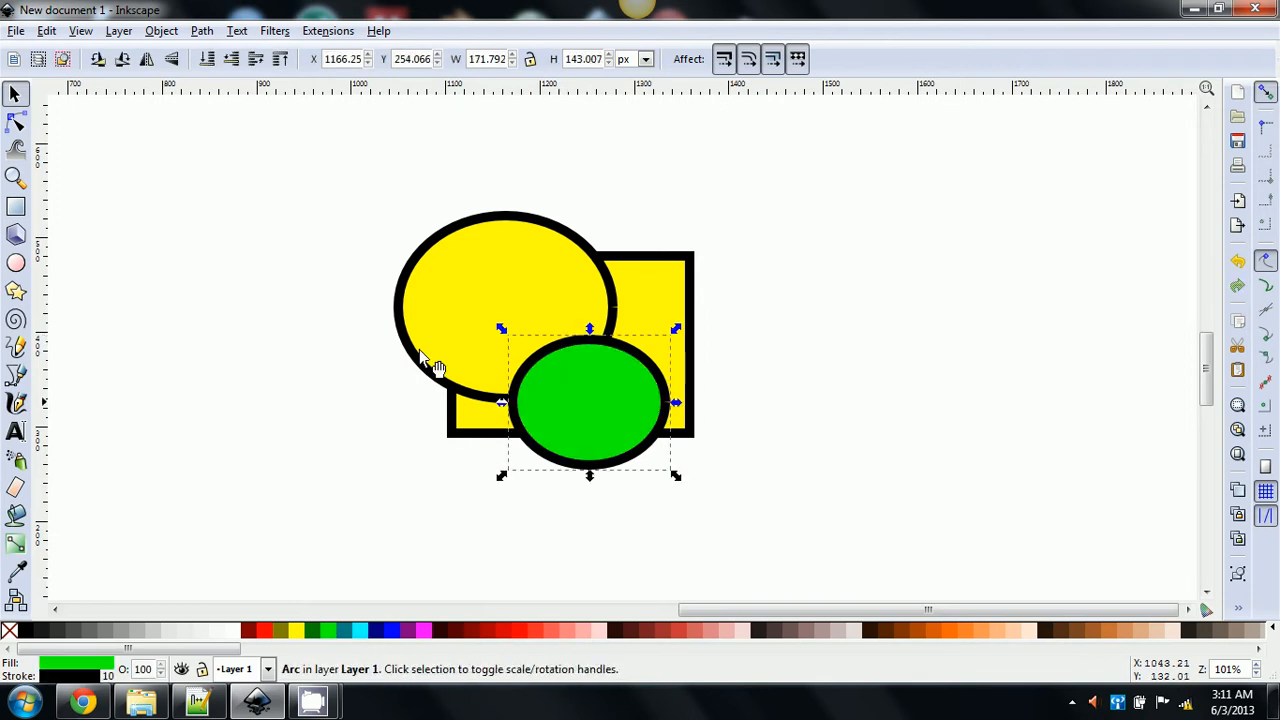
left_click(430, 330)
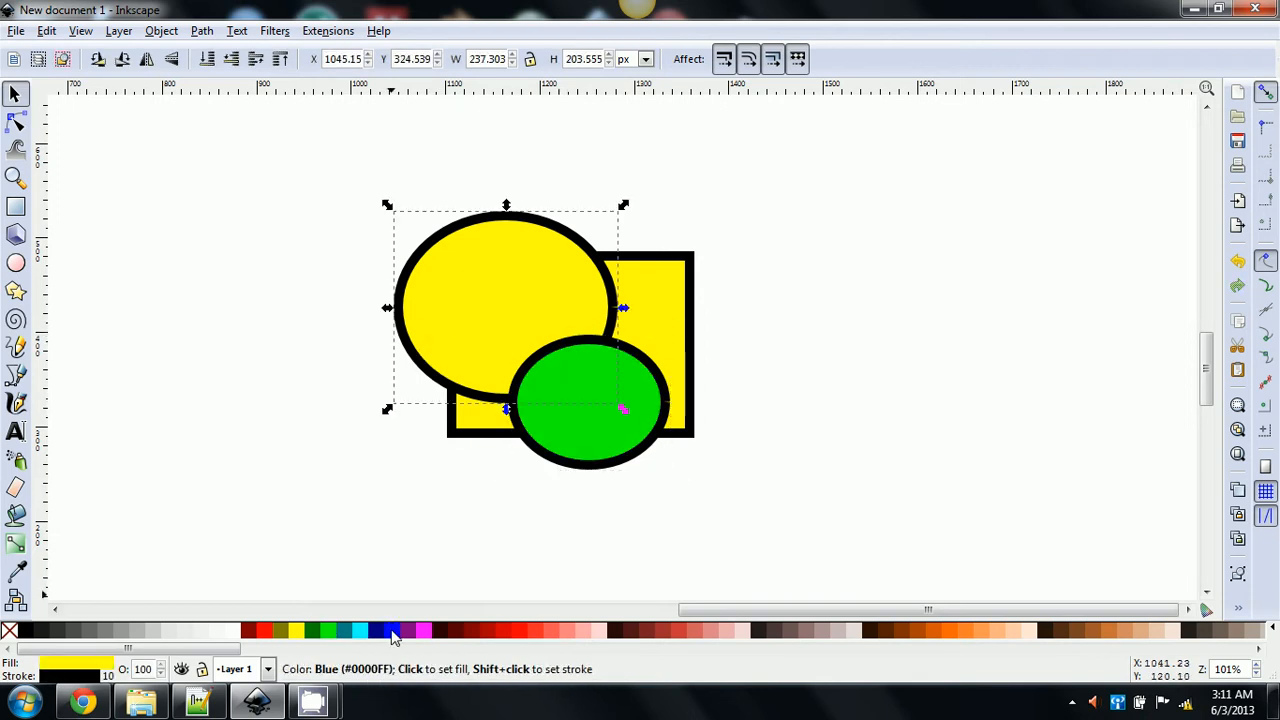
left_click(391, 631)
Step: Apply Union with only the large blue ellipse selected
left_click(203, 31)
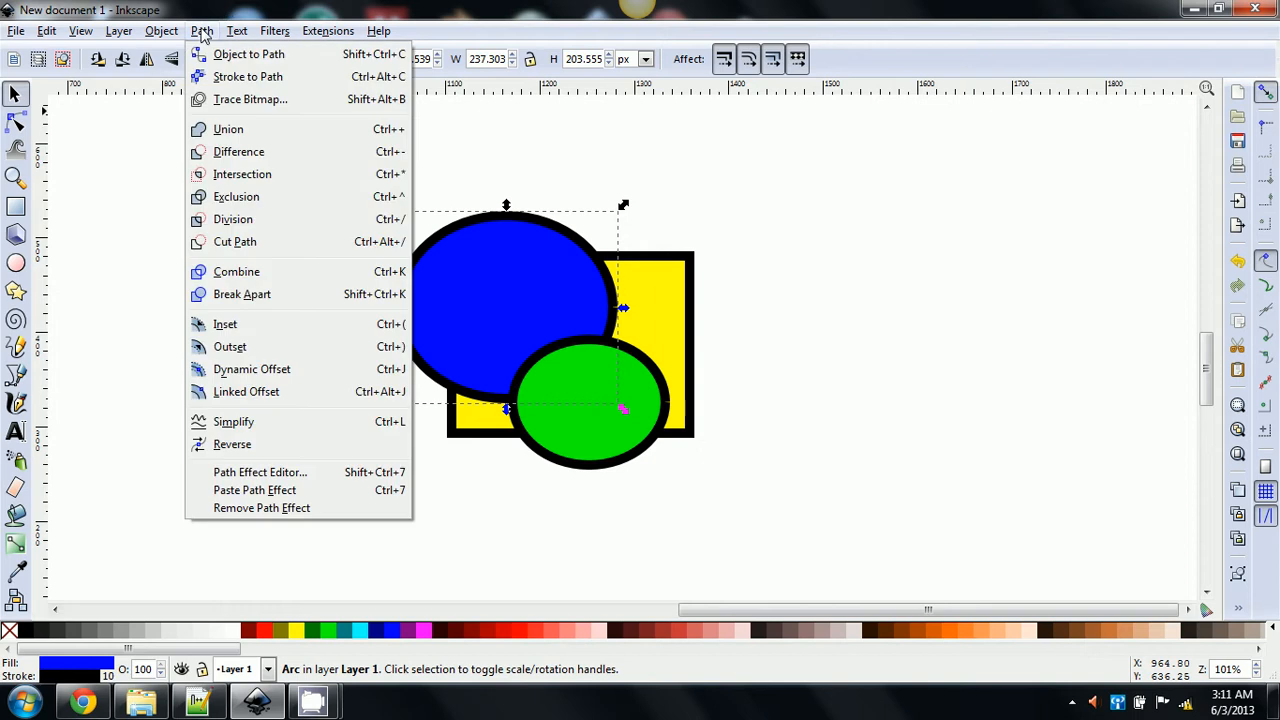
left_click(240, 130)
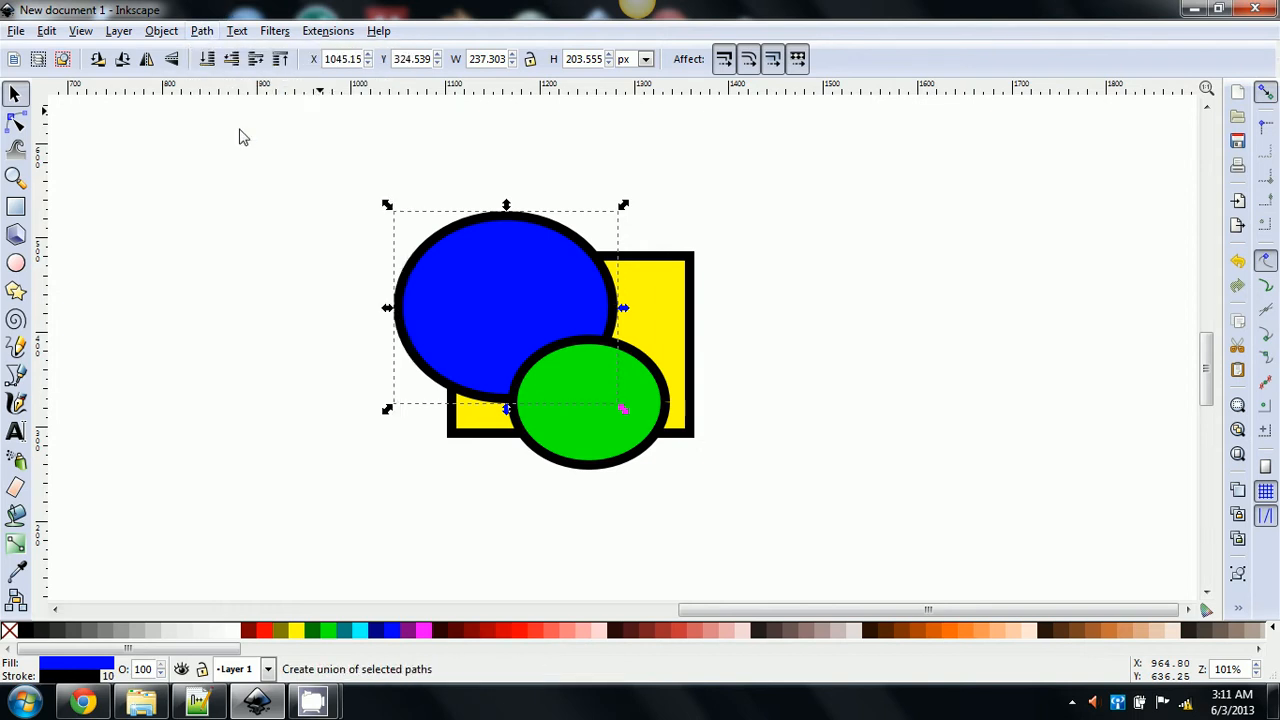
Step: Merge all three shapes, the rectangle and both ellipses, with Union and undo the merge
key("ctrl+a")
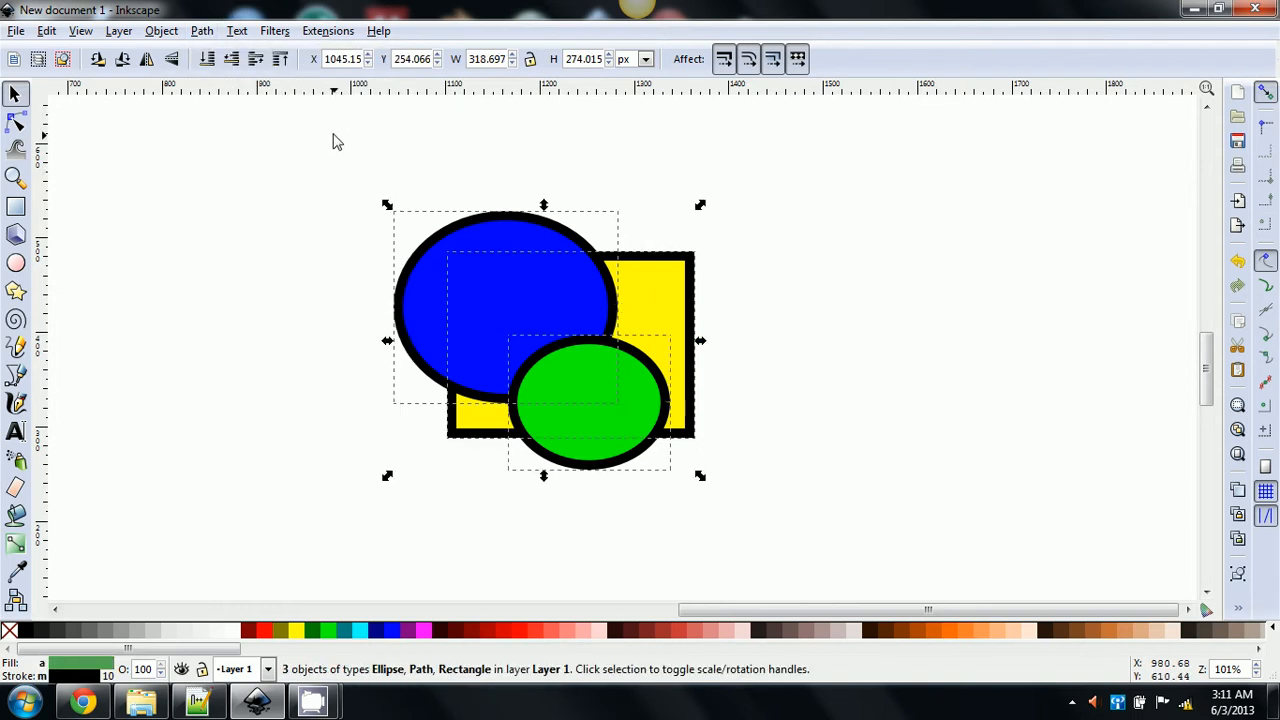
left_click(165, 31)
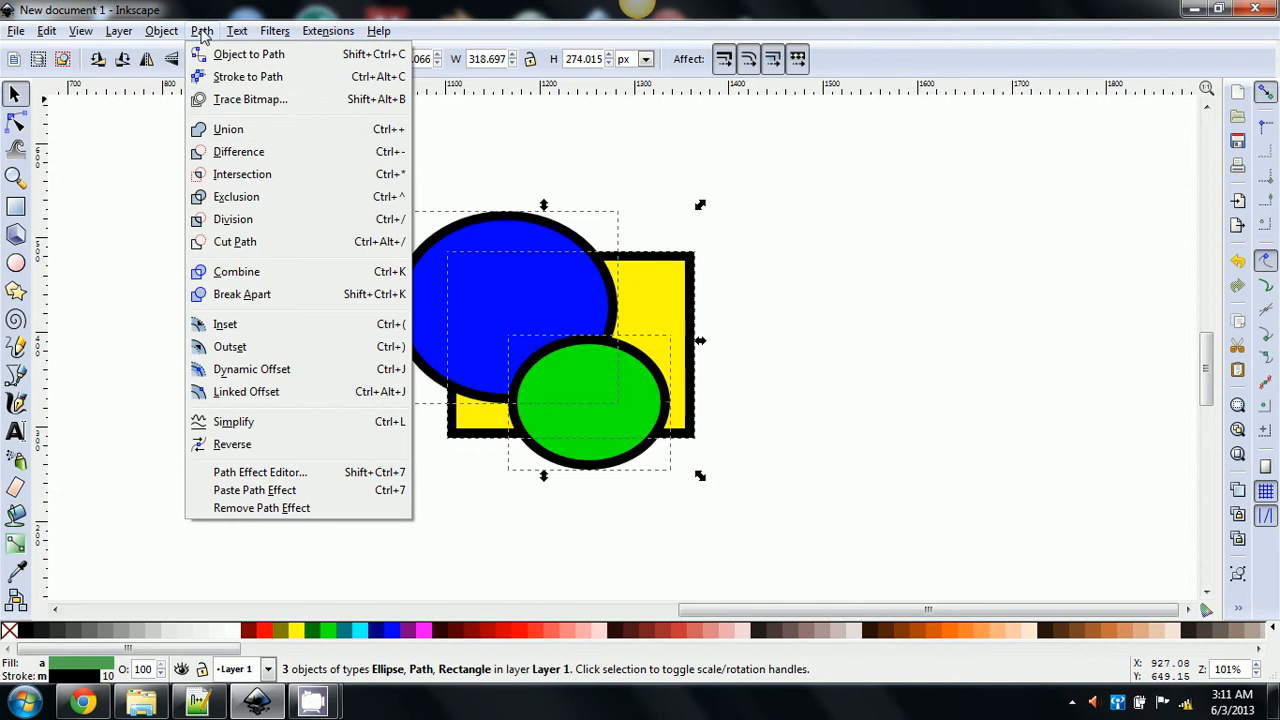
left_click(229, 131)
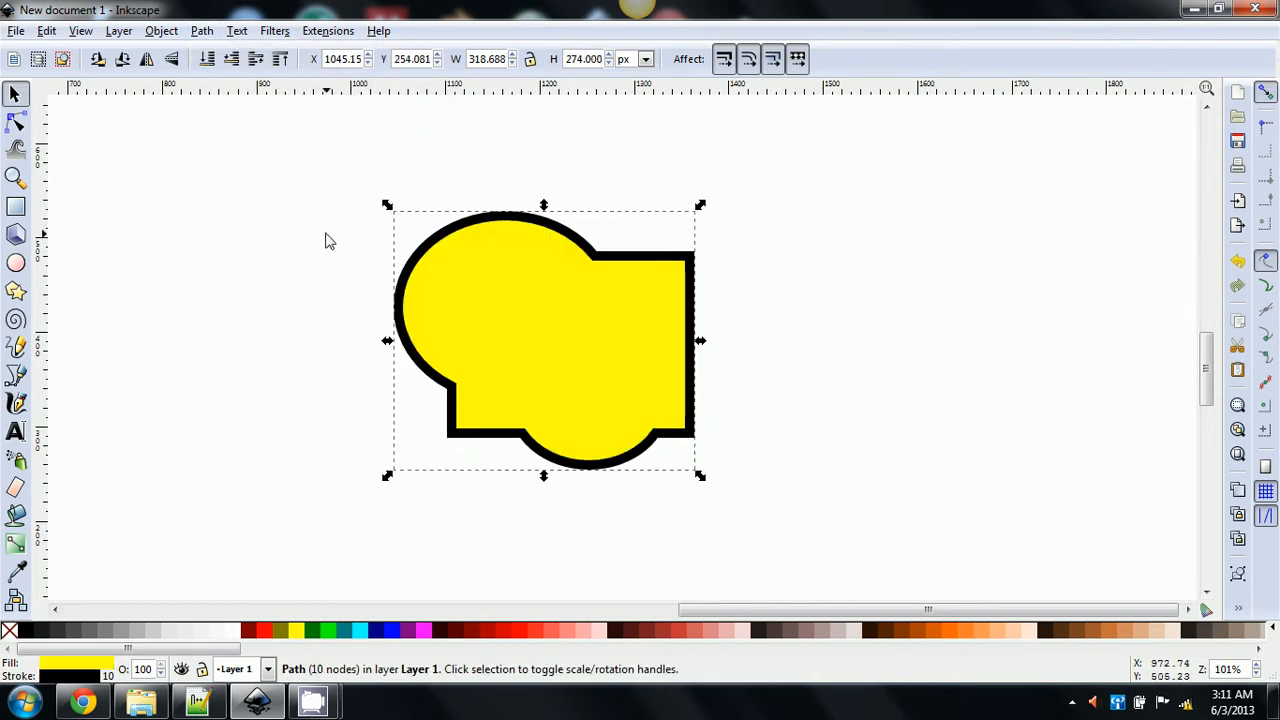
key("ctrl+z")
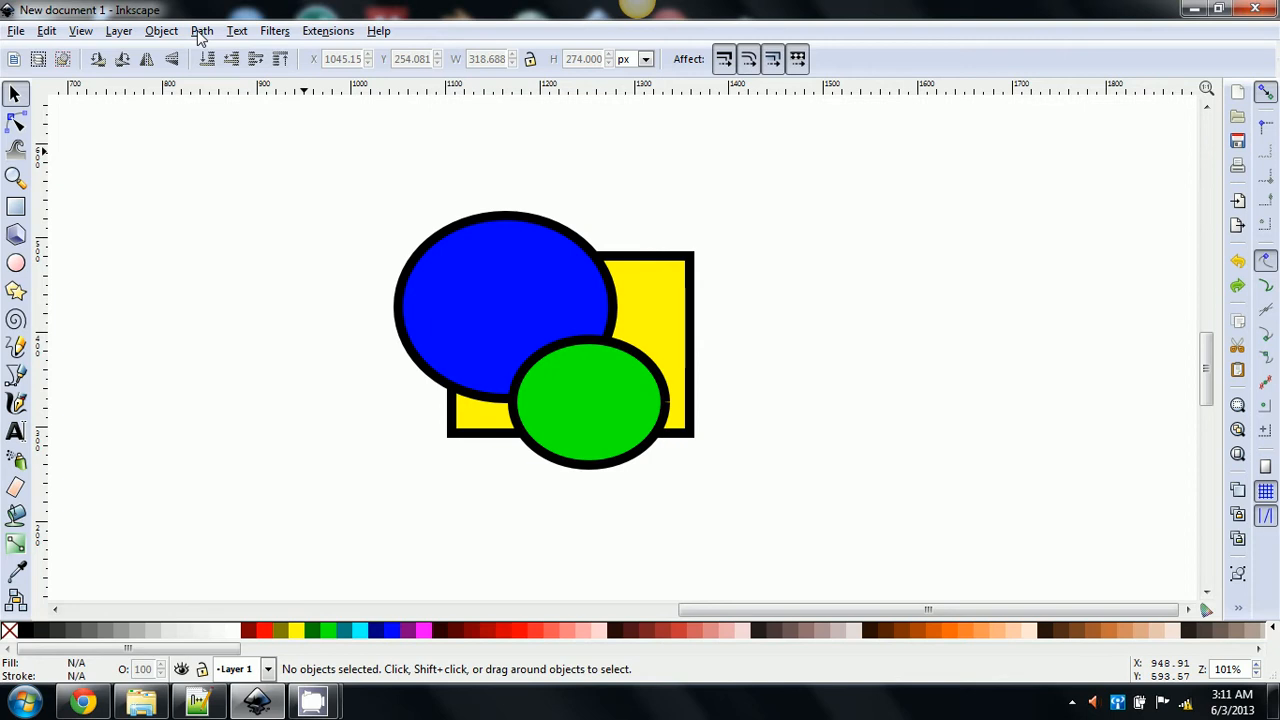
Step: Select the rectangle and both ellipses and join them into one path with Combine
left_click(201, 31)
left_click(423, 163)
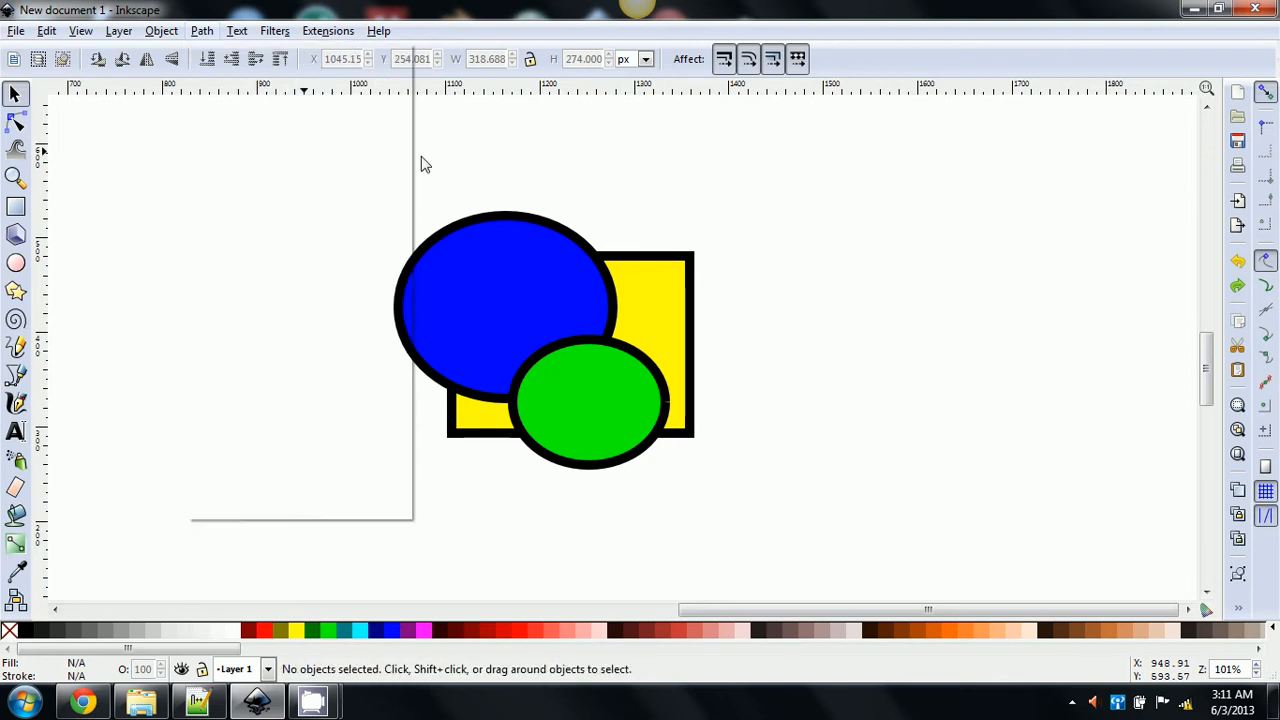
key("ctrl+a")
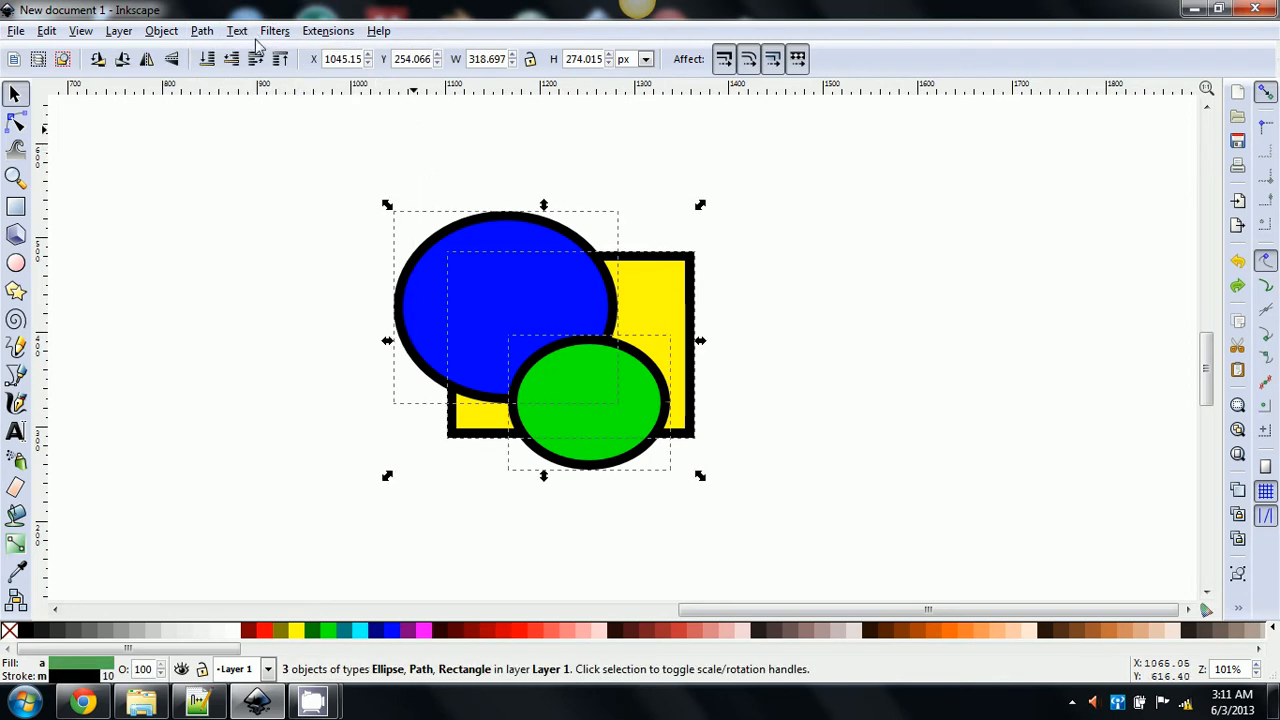
left_click(200, 31)
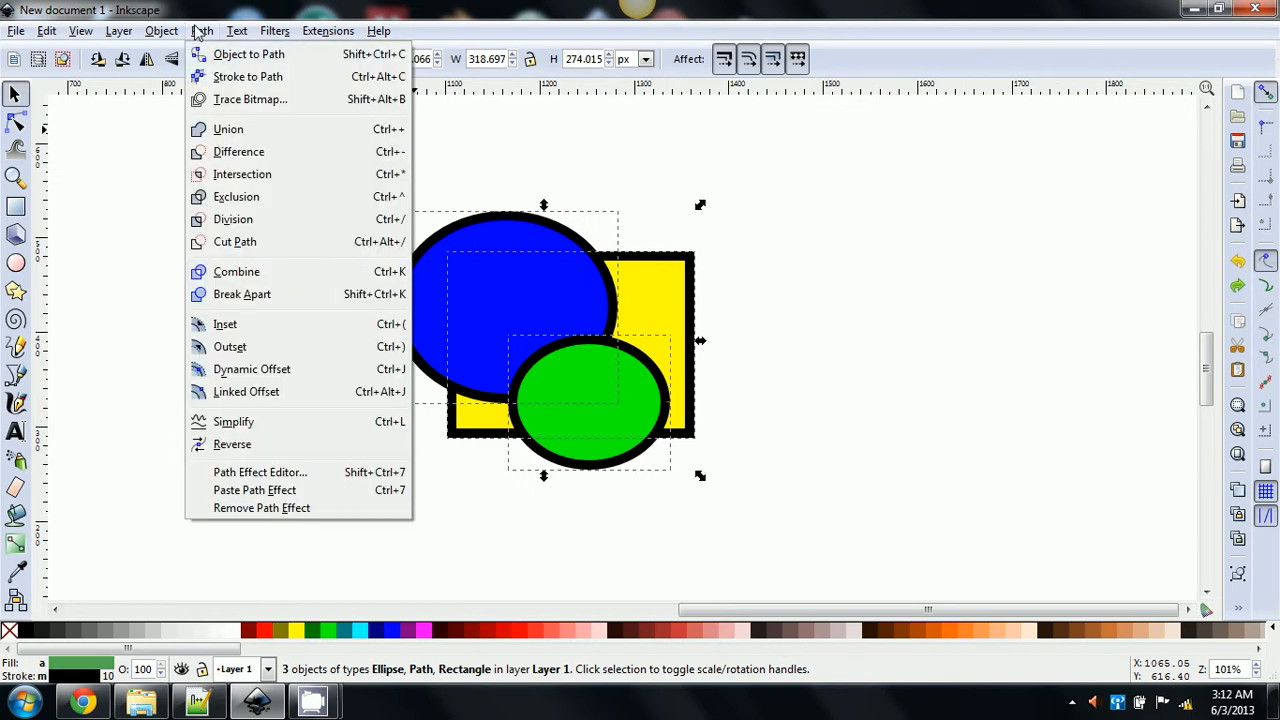
left_click(324, 280)
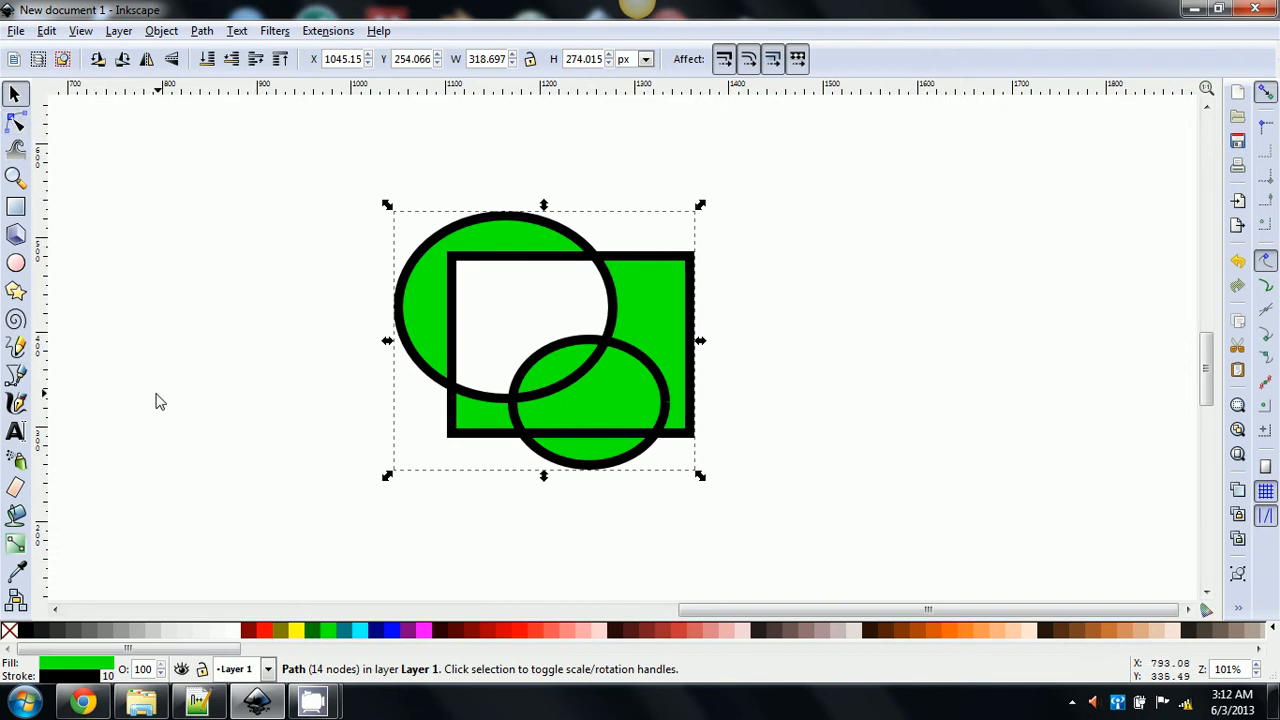
Step: Draw a blue circle of about 146 × 152 px beside the combined path and move the path so its hole lies over the circle
left_click(16, 263)
left_click_drag(254, 196, 390, 338)
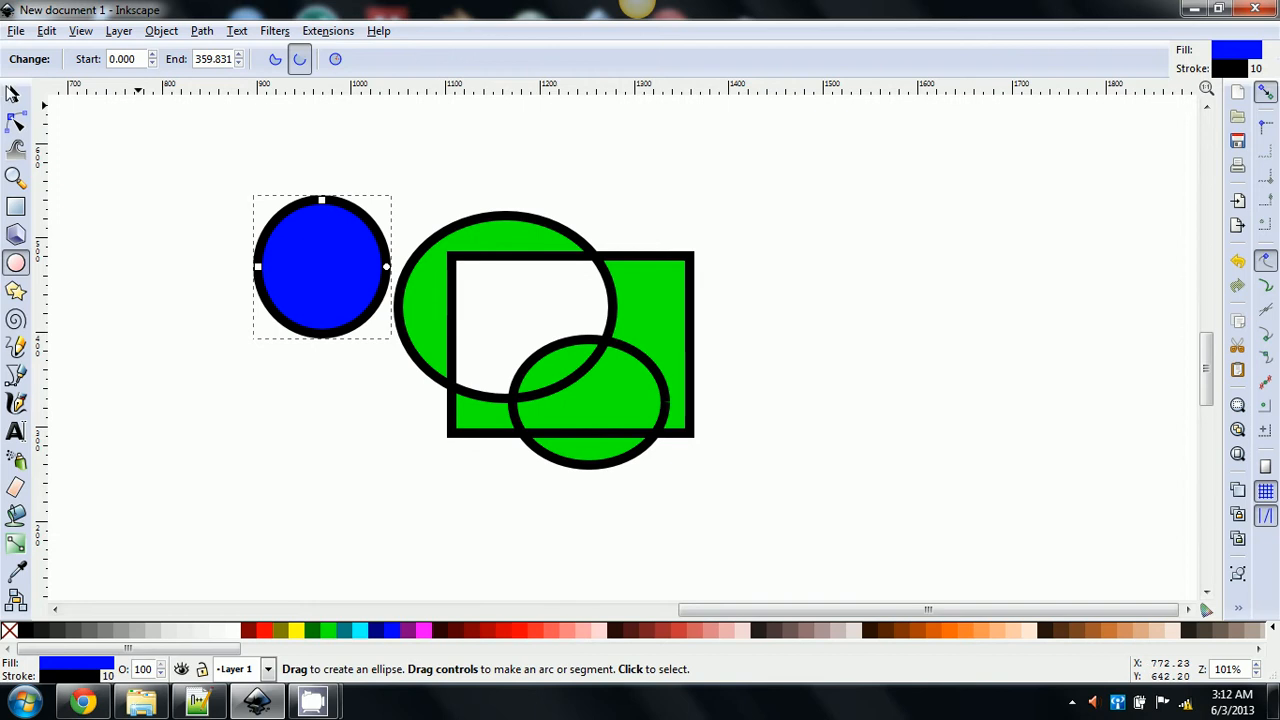
left_click(15, 93)
left_click_drag(412, 288, 233, 226)
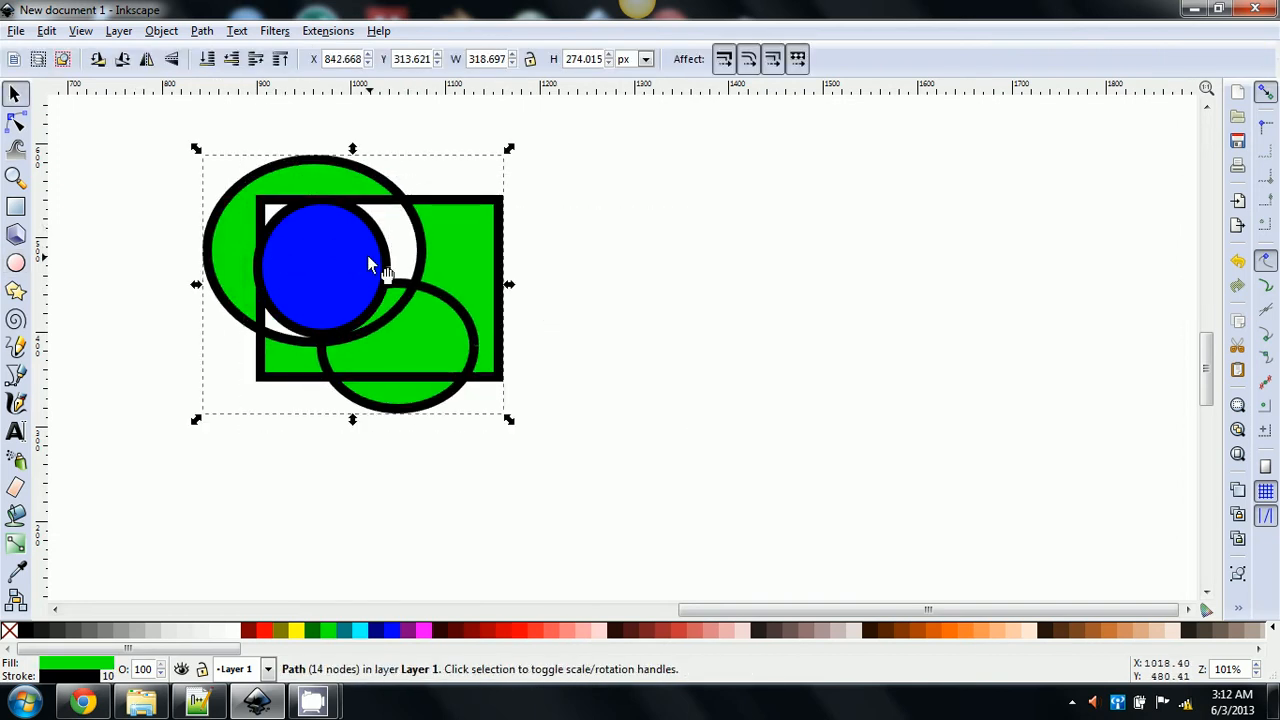
Step: Send the blue circle behind the combined path and move the path to the right, partly off the circle
left_click(350, 228)
left_click(205, 62)
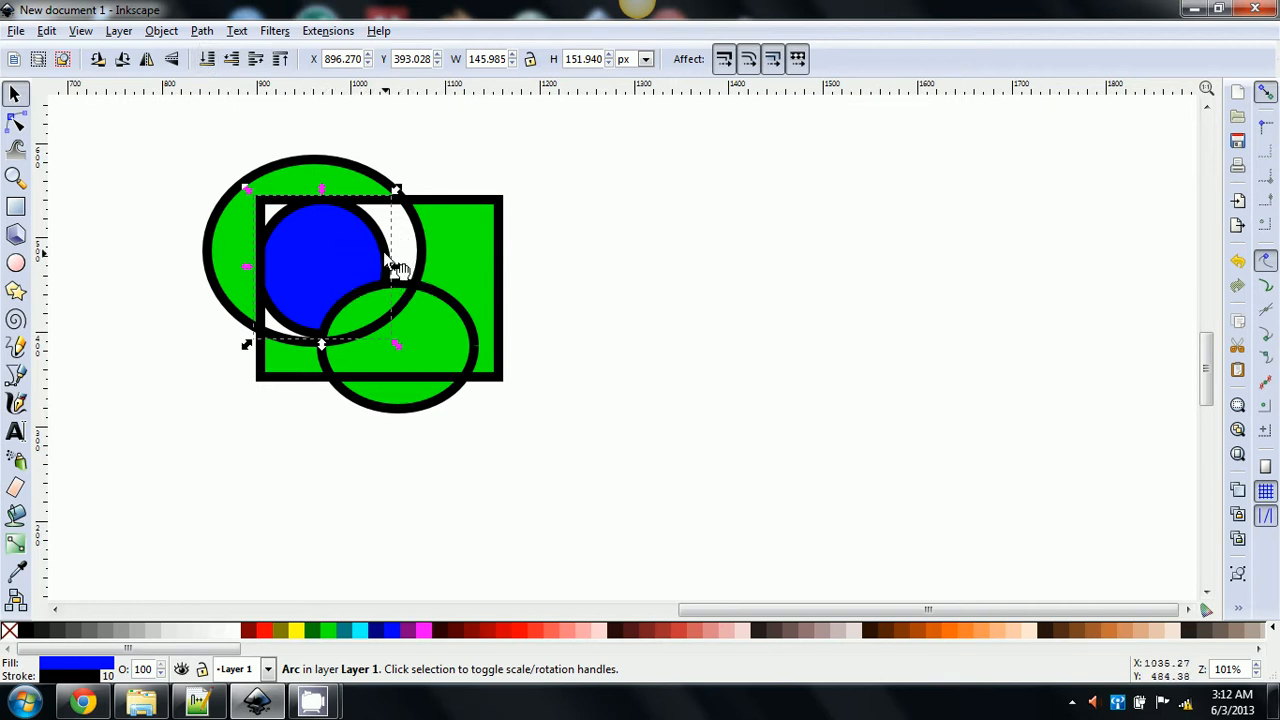
left_click_drag(464, 221, 613, 215)
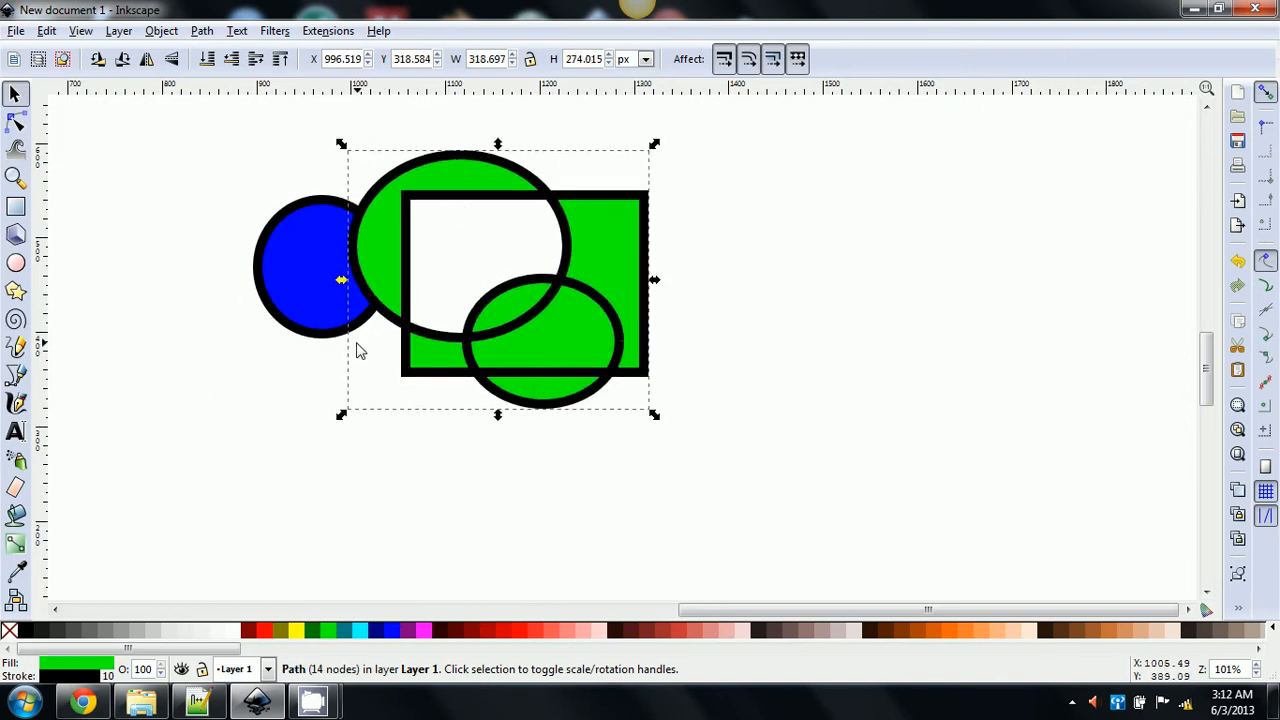
Step: Delete the combined path and the blue circle, and undo back to the three separate shapes
key("Delete")
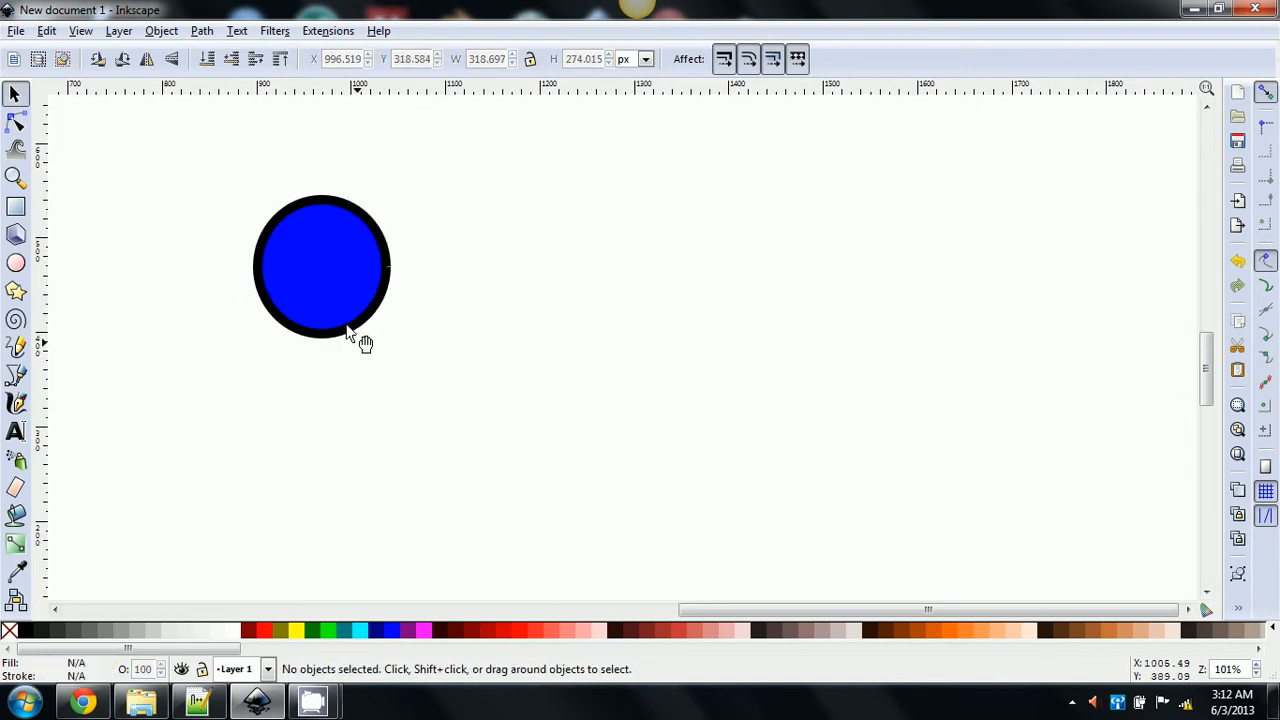
left_click(321, 288)
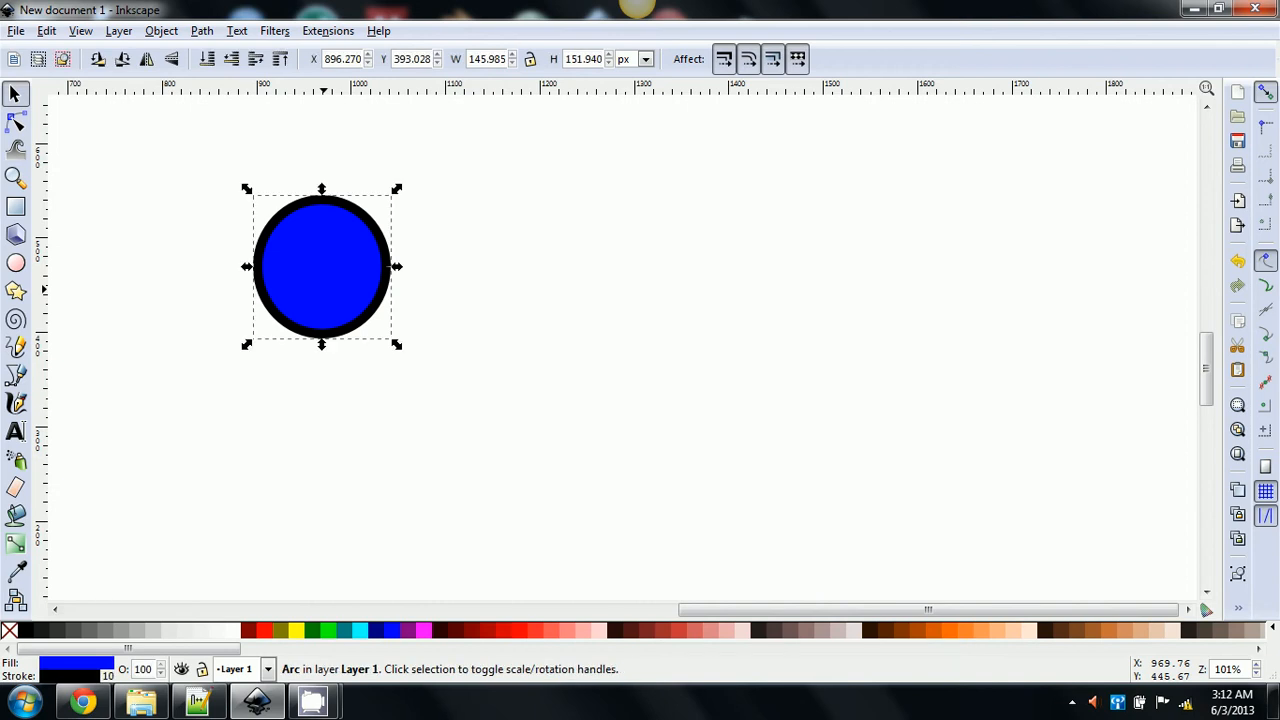
key("Delete")
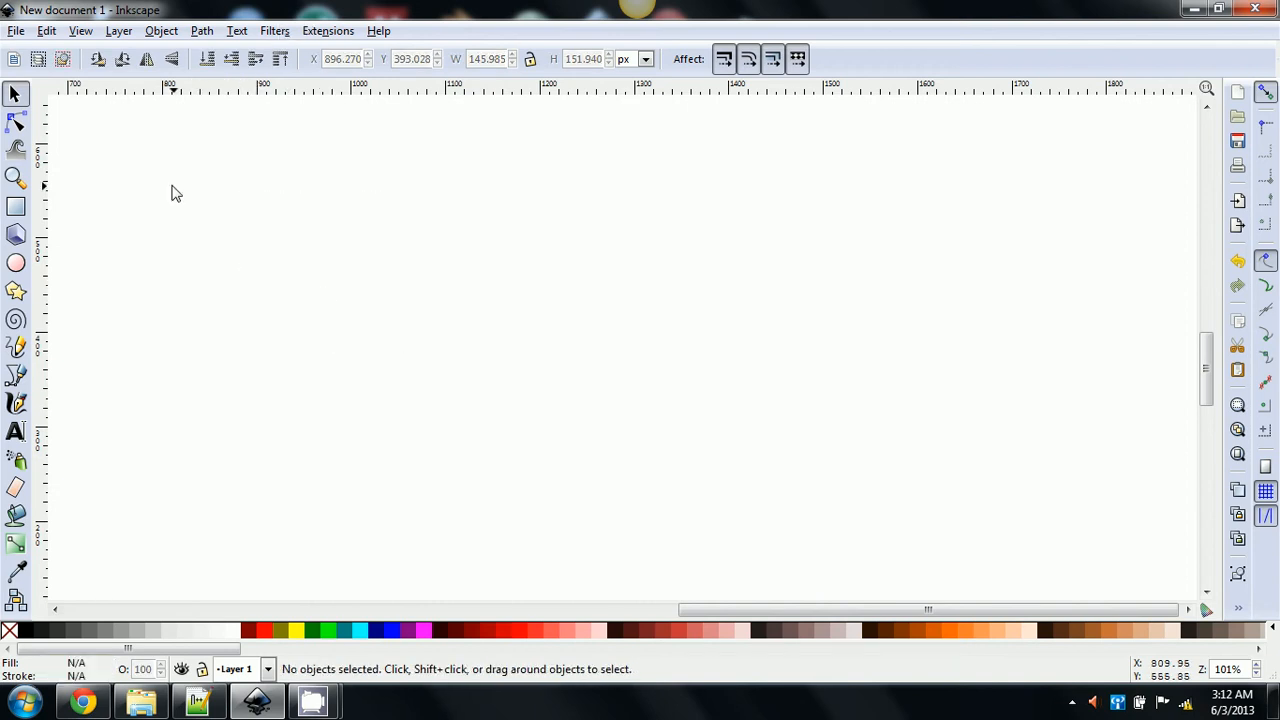
key("ctrl+z")
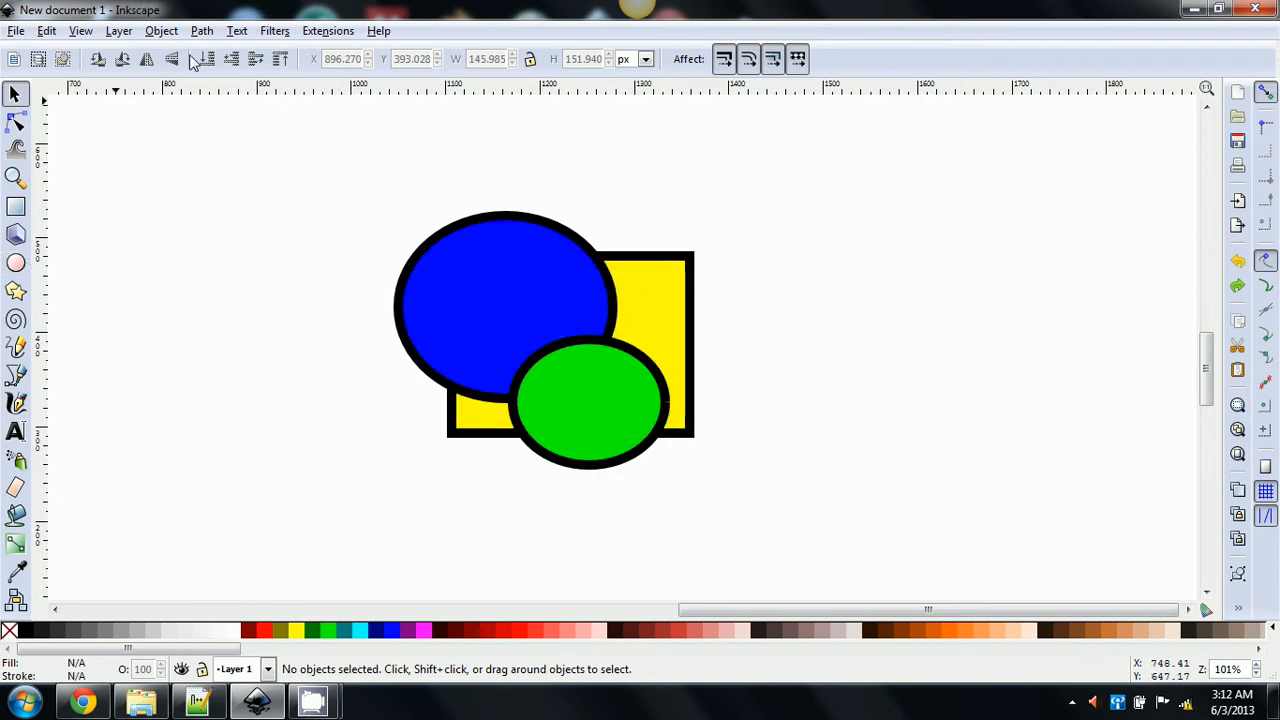
Step: Apply Intersection to the rectangle and both ellipses and undo it
key("ctrl+a")
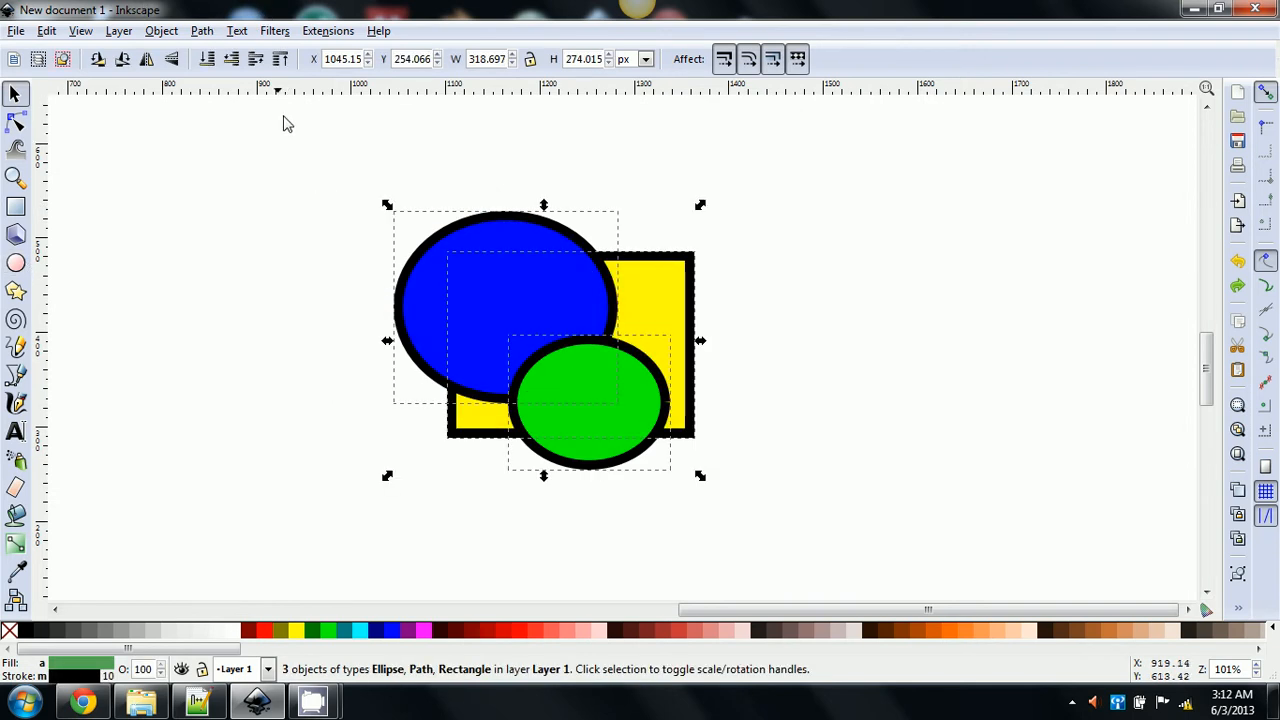
left_click(202, 31)
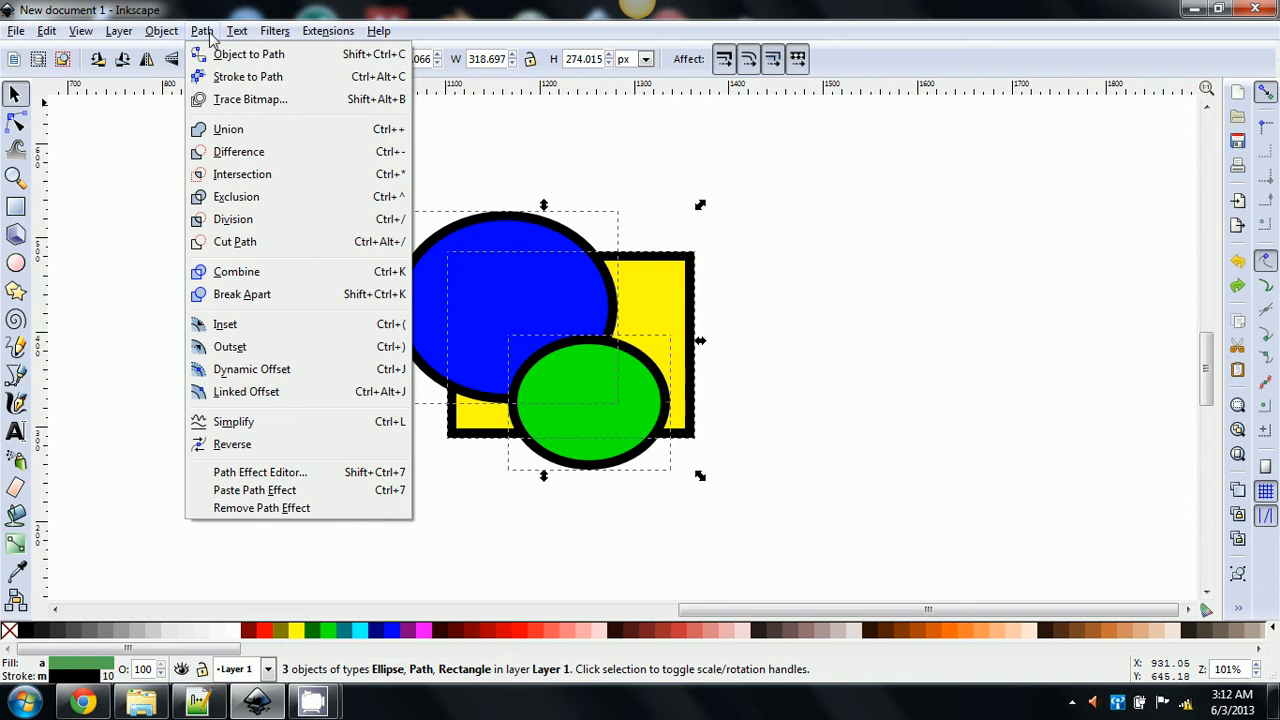
left_click(232, 175)
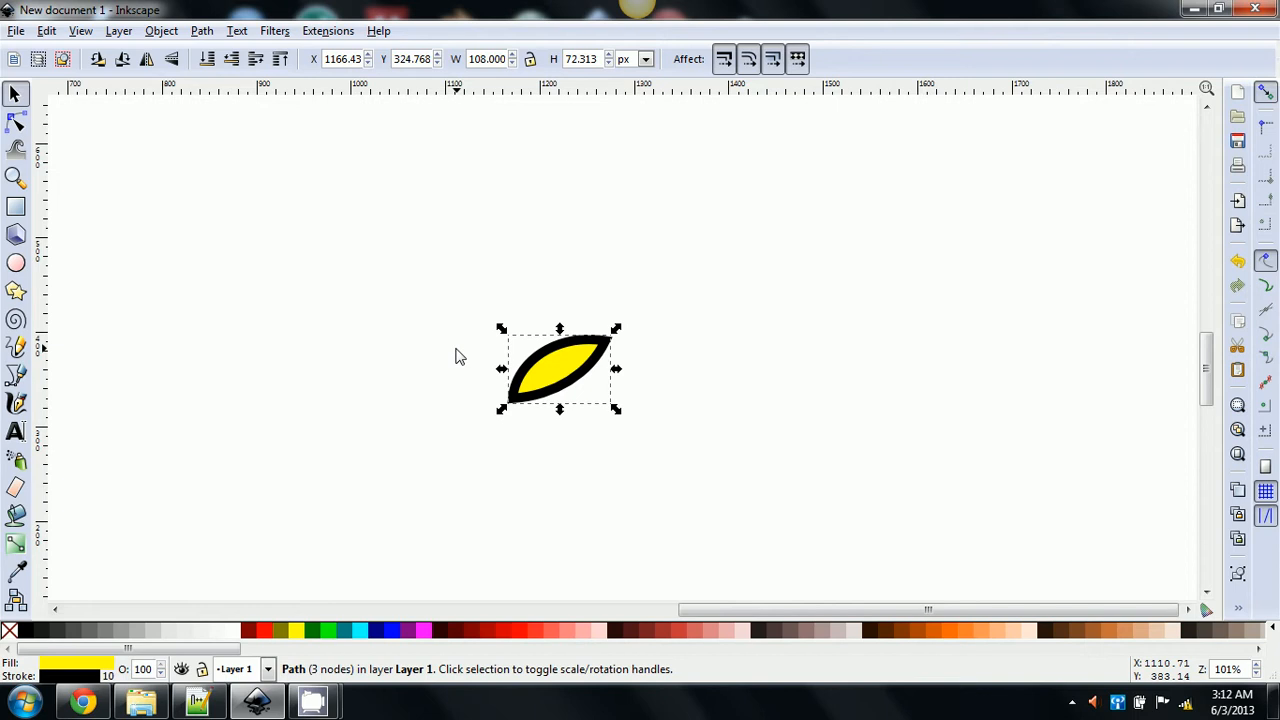
key("ctrl+z")
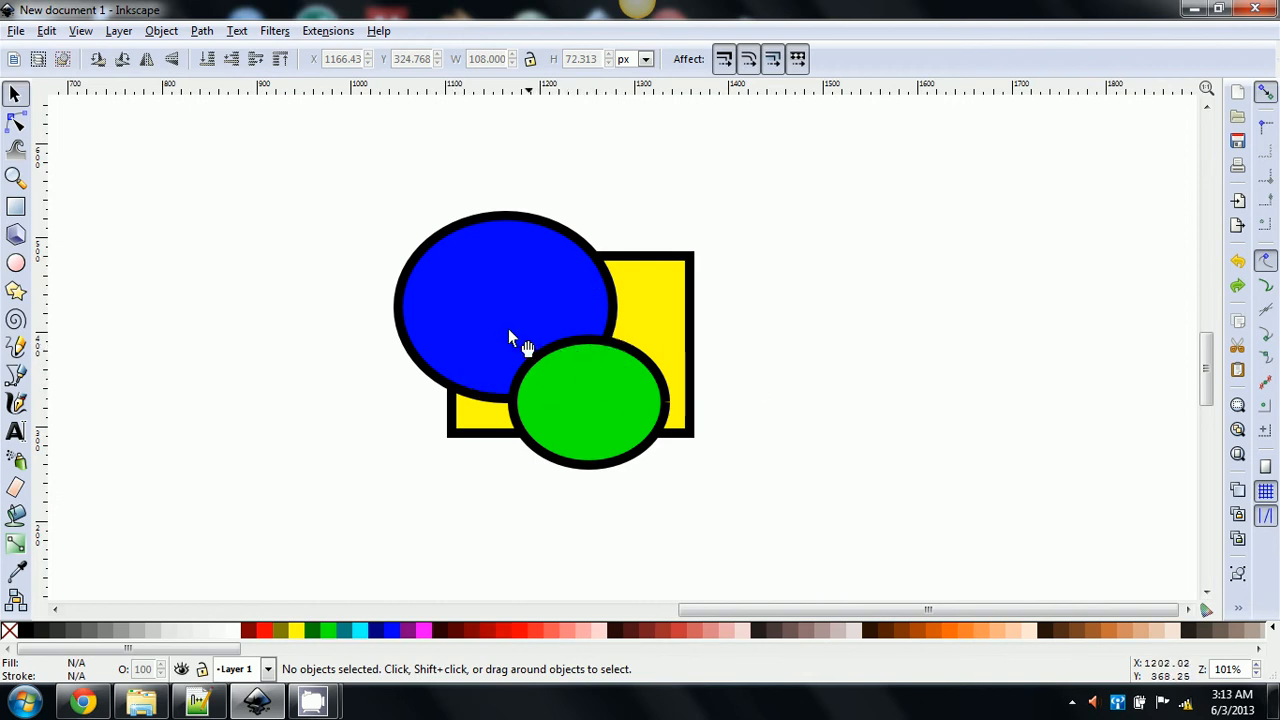
Step: Delete the small green ellipse
left_click(596, 374)
key("Delete")
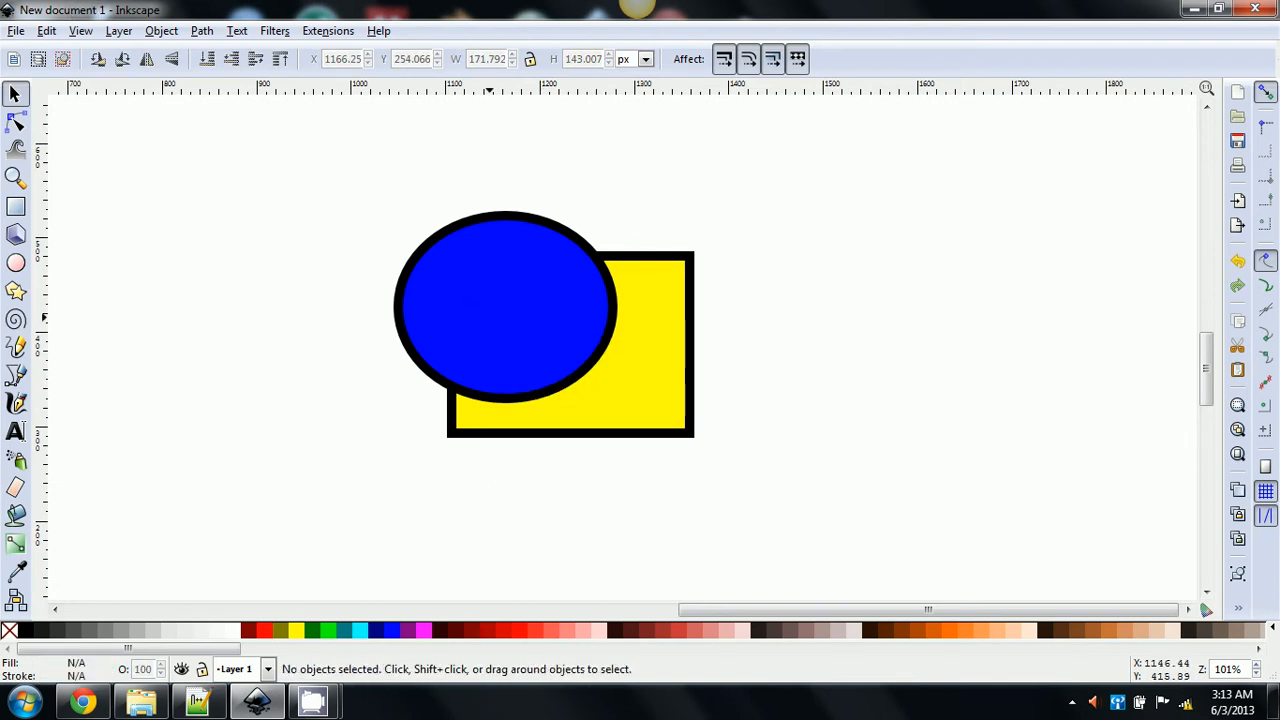
Step: Apply Exclusion to the blue ellipse and the yellow rectangle and undo it
key("ctrl+a")
left_click(201, 31)
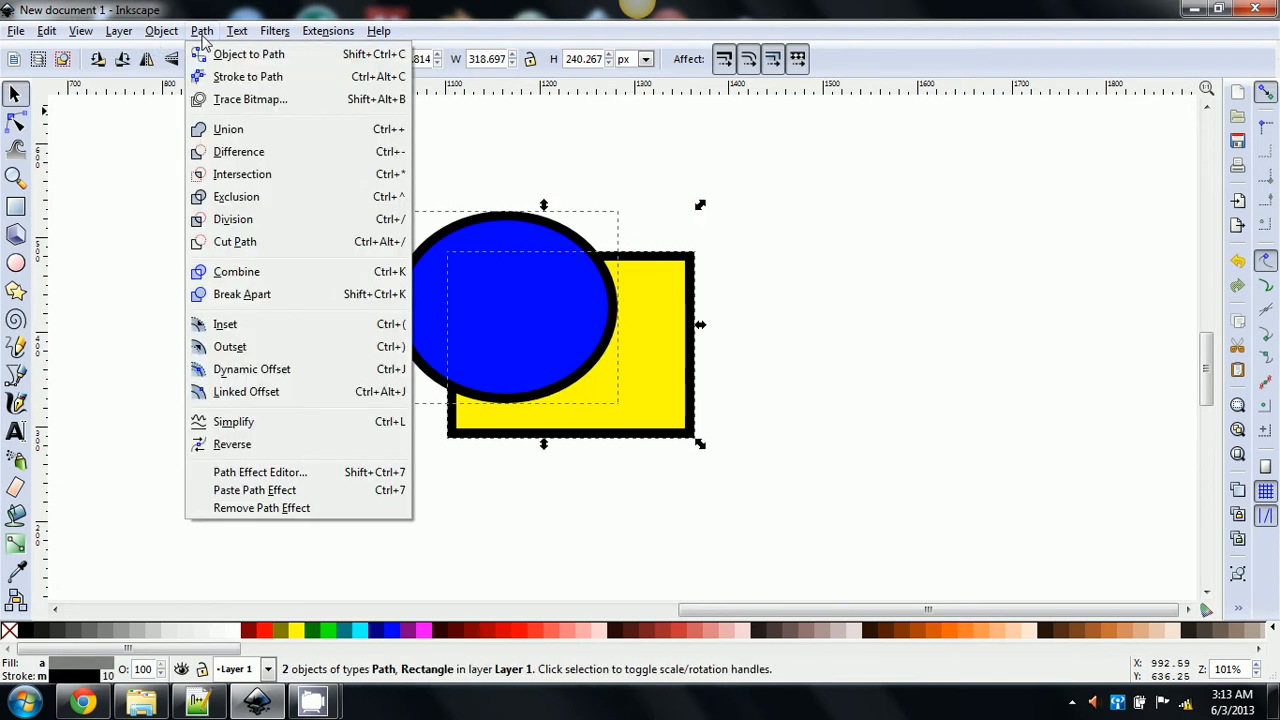
left_click(235, 197)
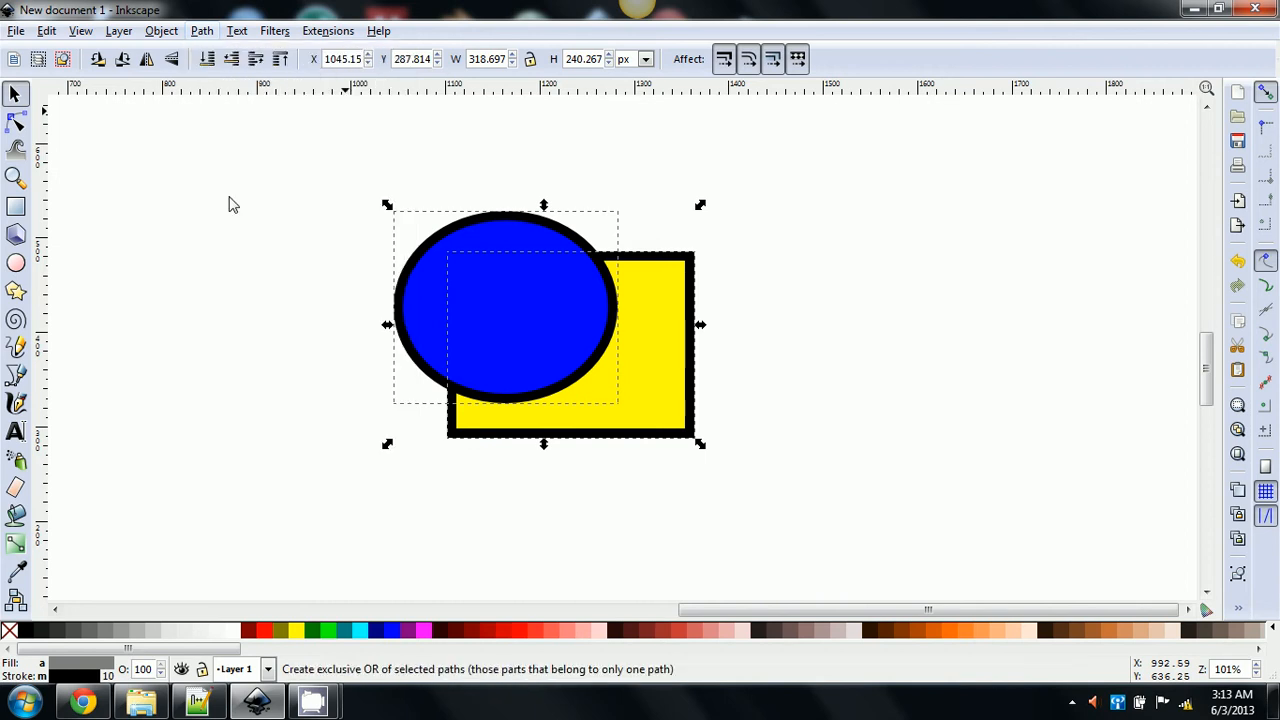
key("ctrl+z")
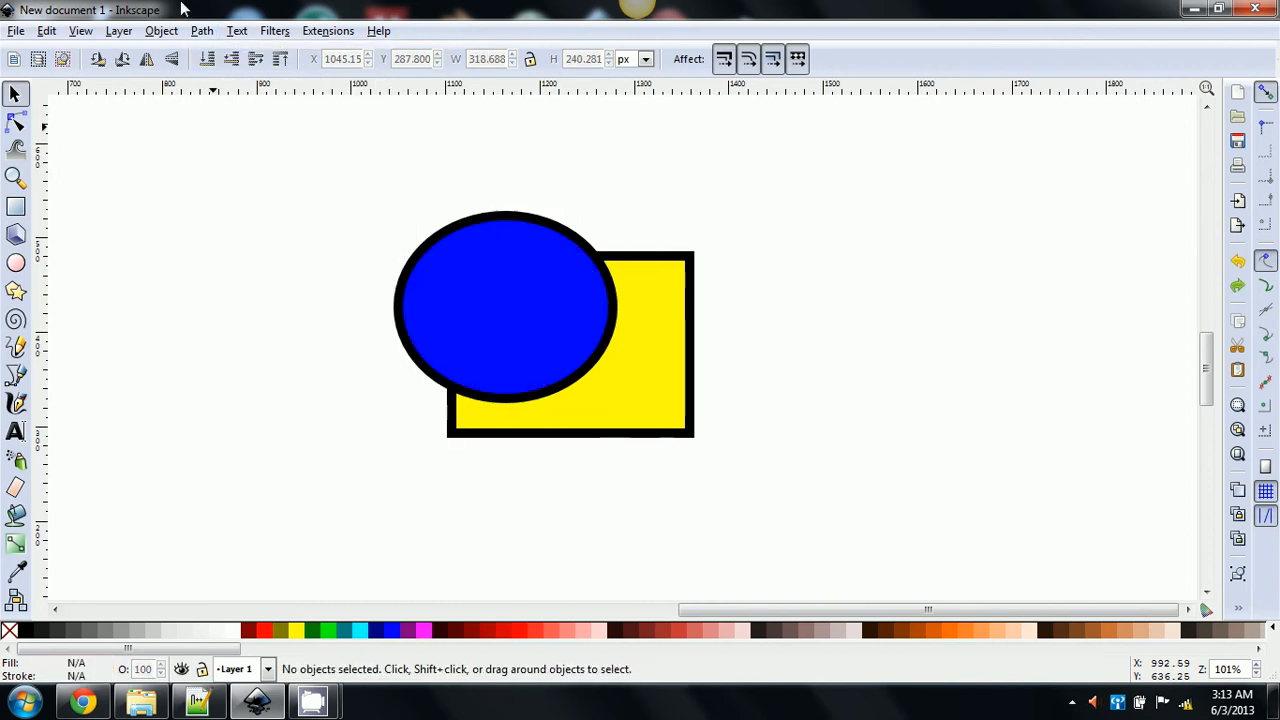
Step: Apply Intersection to just the blue ellipse and the yellow rectangle and undo it
left_click(205, 32)
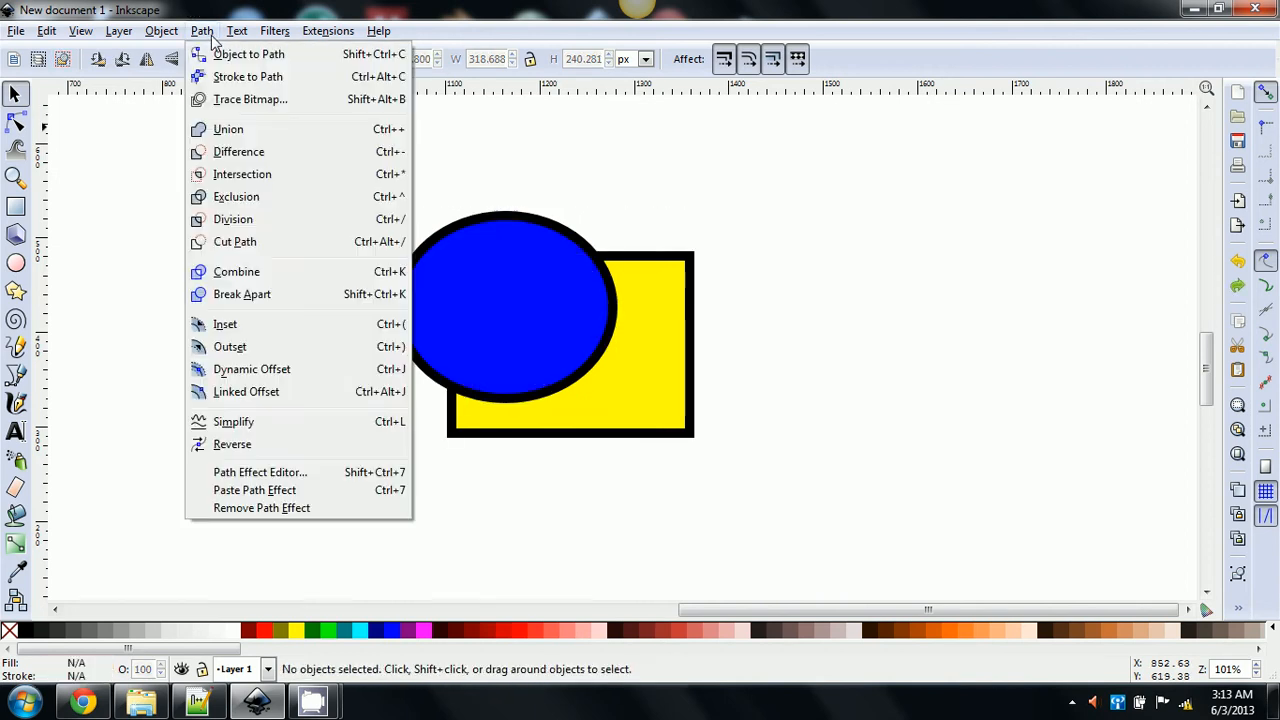
left_click(250, 186)
key("ctrl+a")
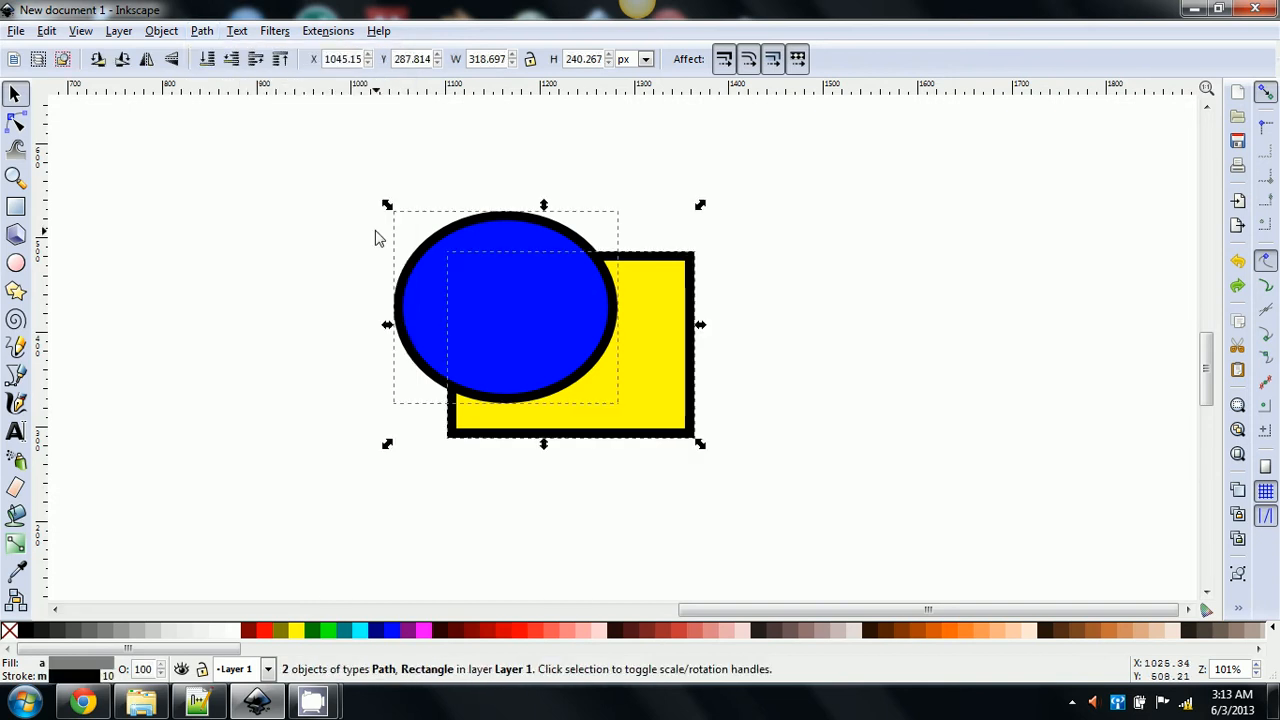
left_click(201, 31)
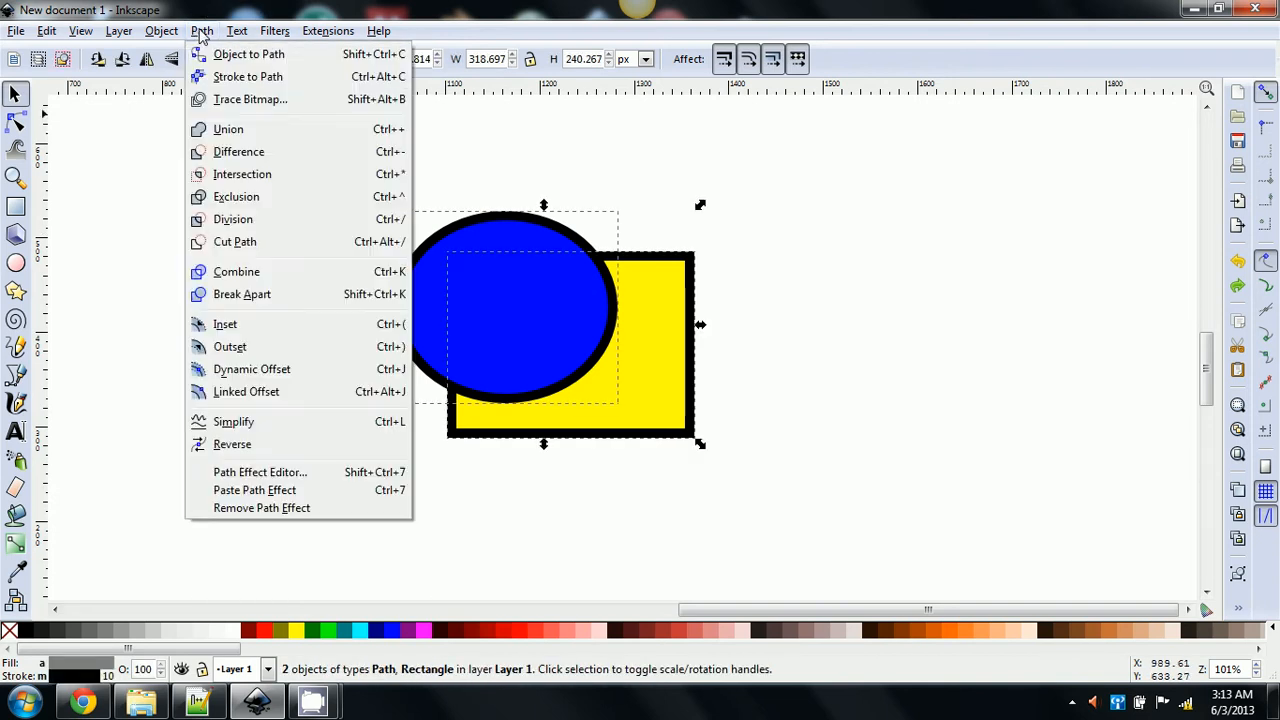
left_click(246, 176)
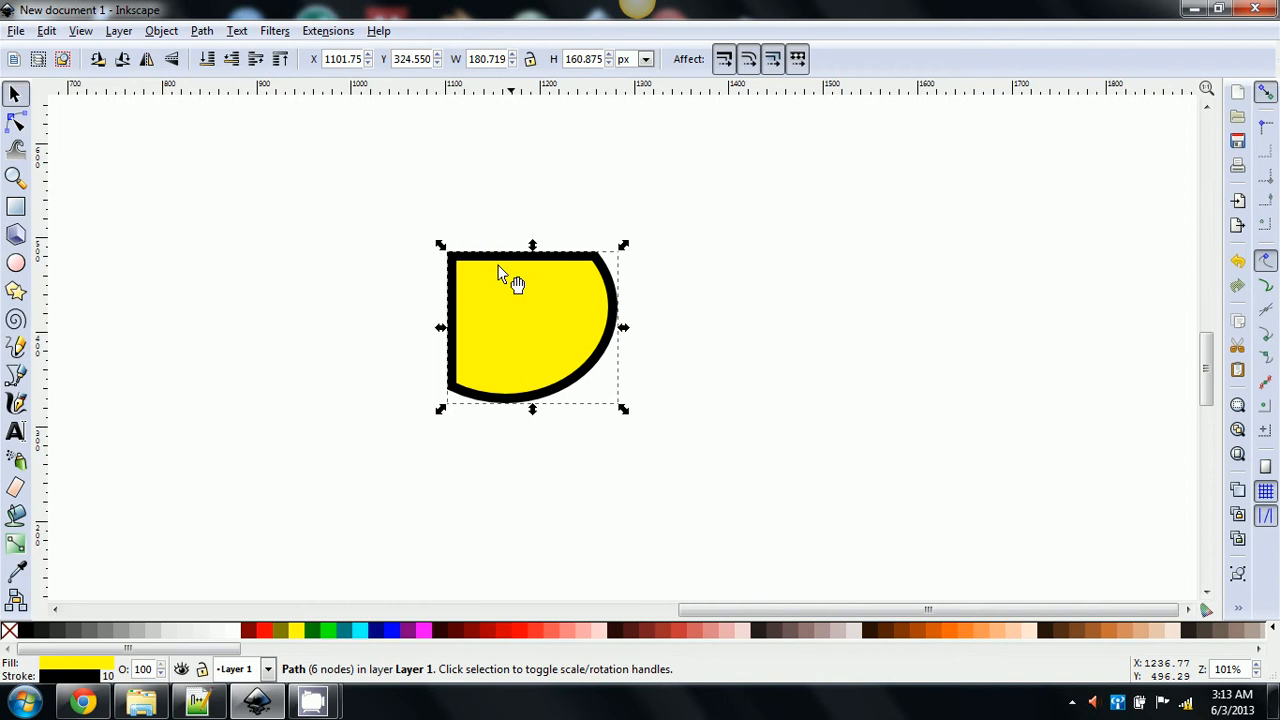
key("ctrl")
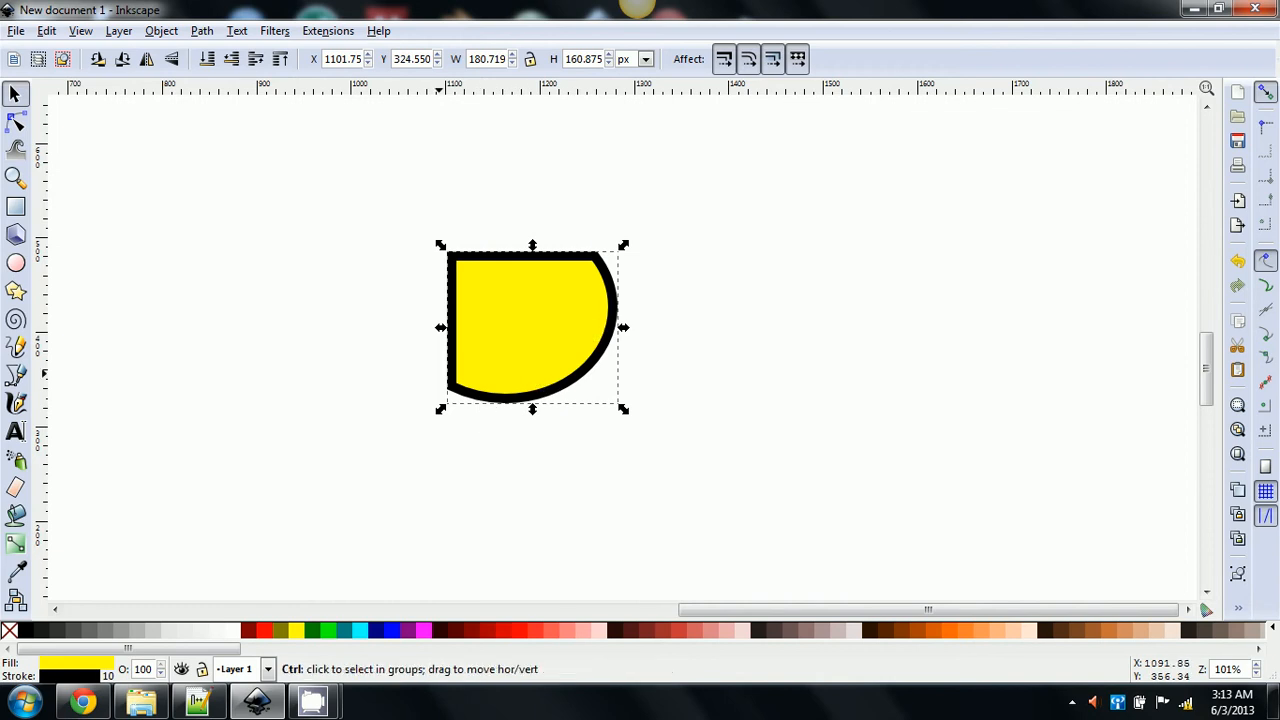
key("ctrl+z")
Step: Cut the rectangle with the ellipse using Division and move the overlapping piece about 42 px left and 33 px up
key("ctrl+a")
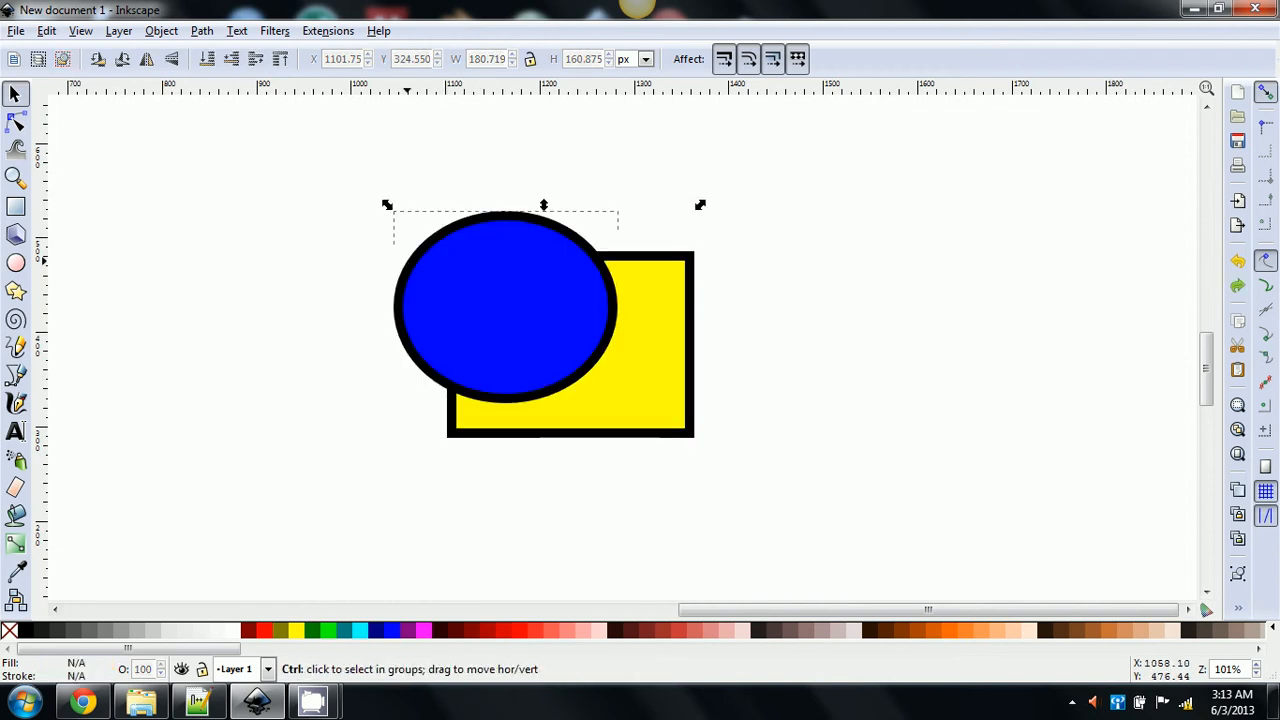
left_click(201, 30)
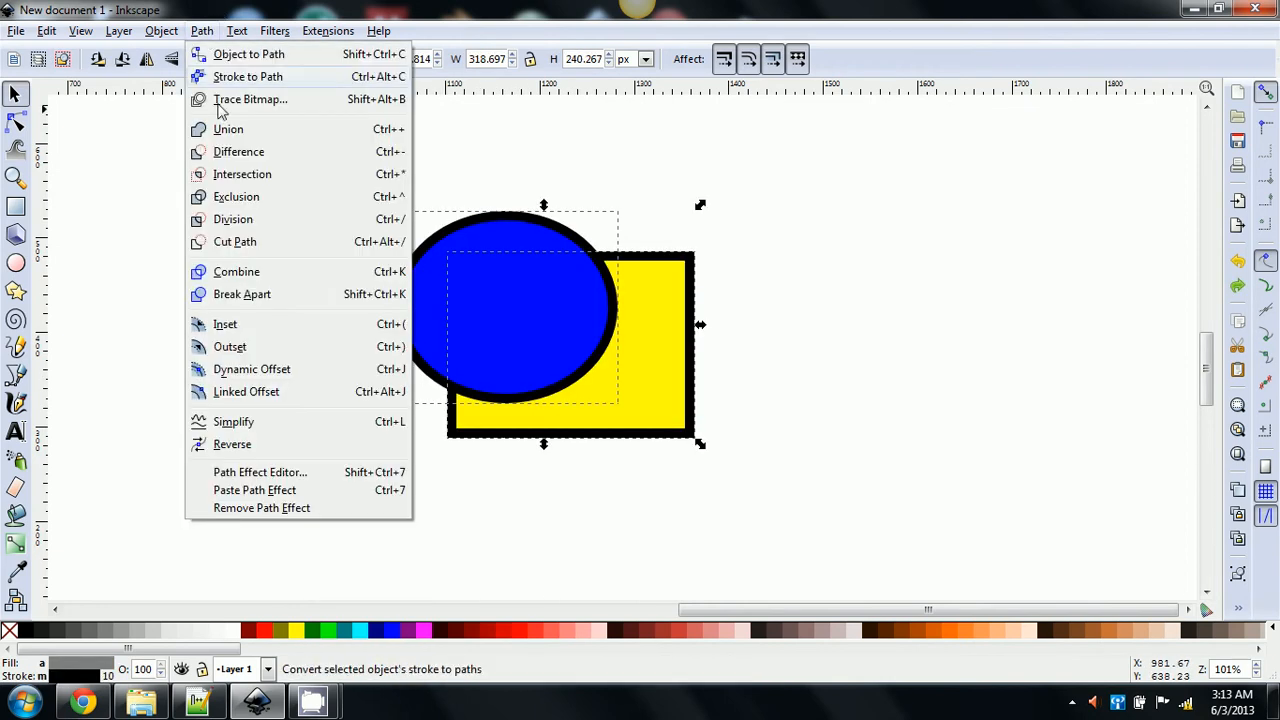
left_click(238, 226)
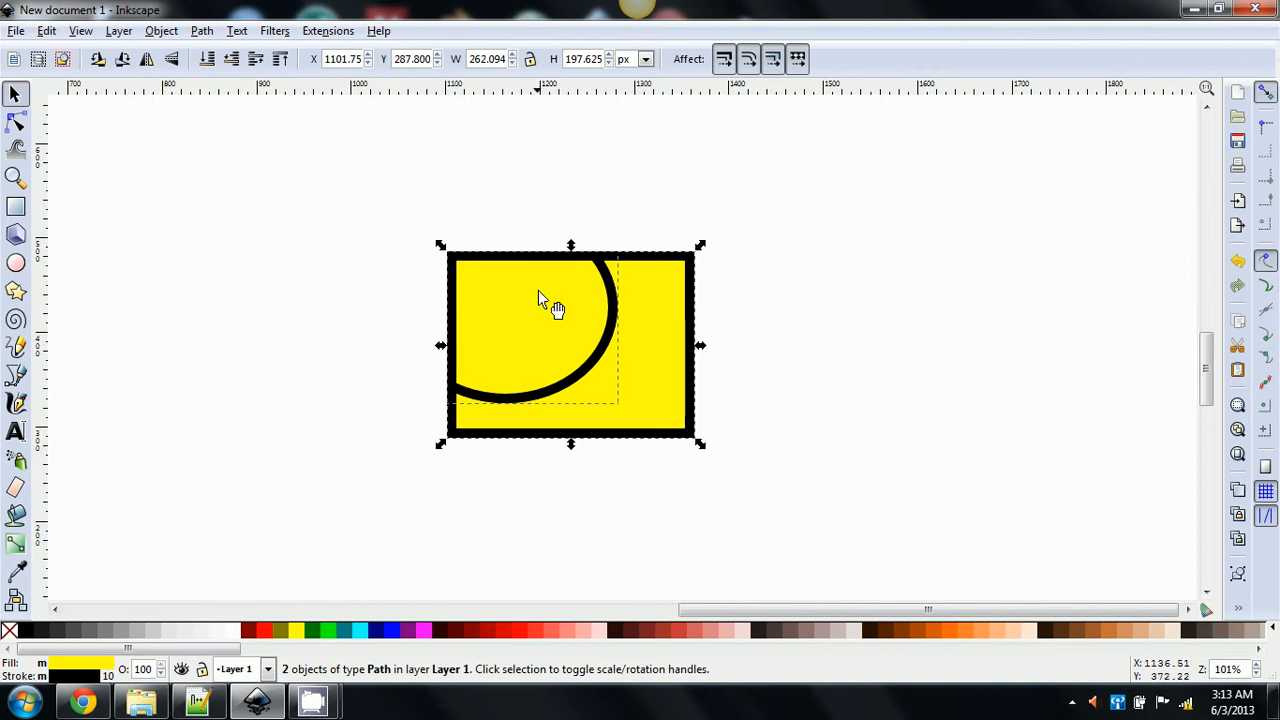
key("Escape")
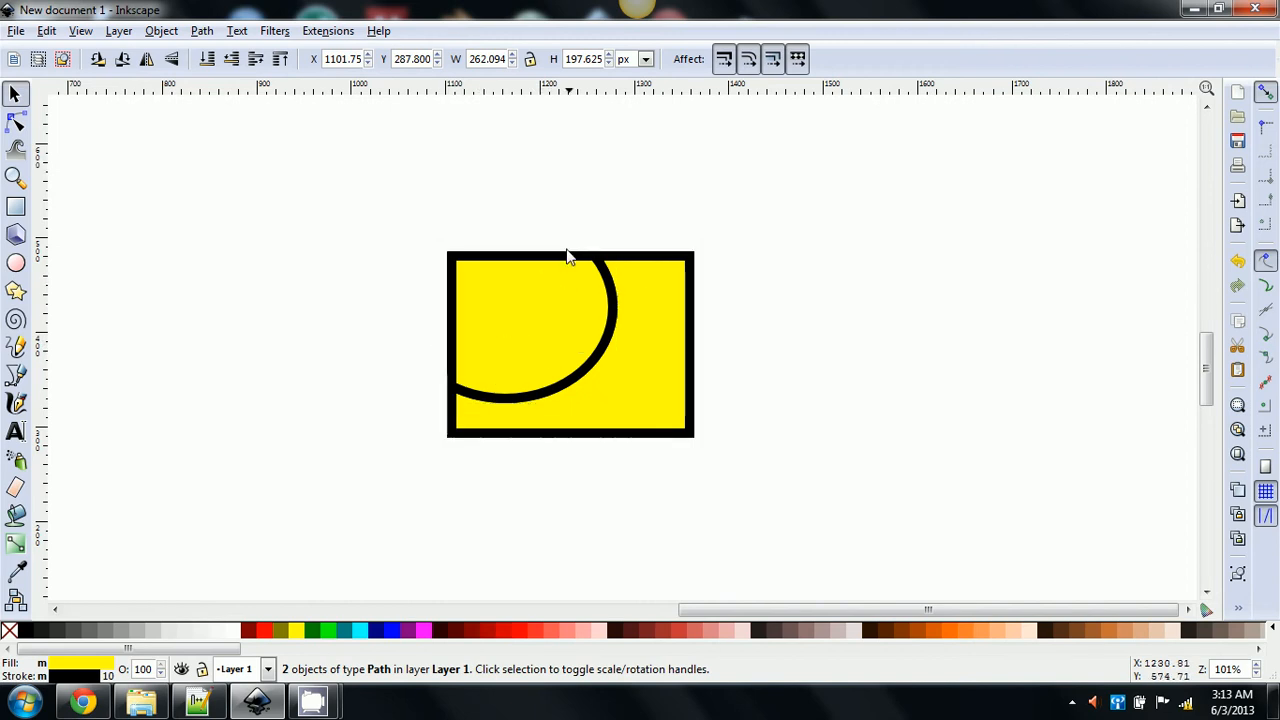
left_click(574, 327)
left_click_drag(574, 327, 539, 260)
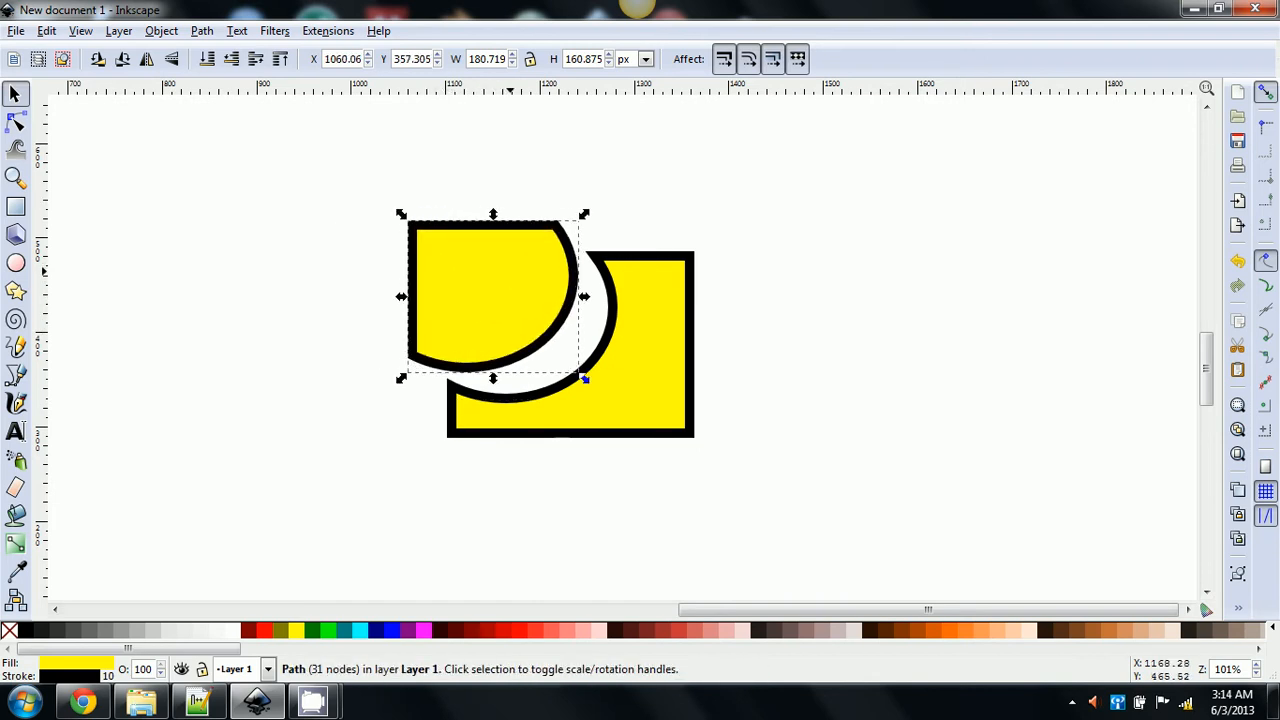
Step: Undo the piece's move and the Division to restore the blue ellipse and yellow rectangle
key("ctrl+z")
key("ctrl+z")
key("ctrl+z")
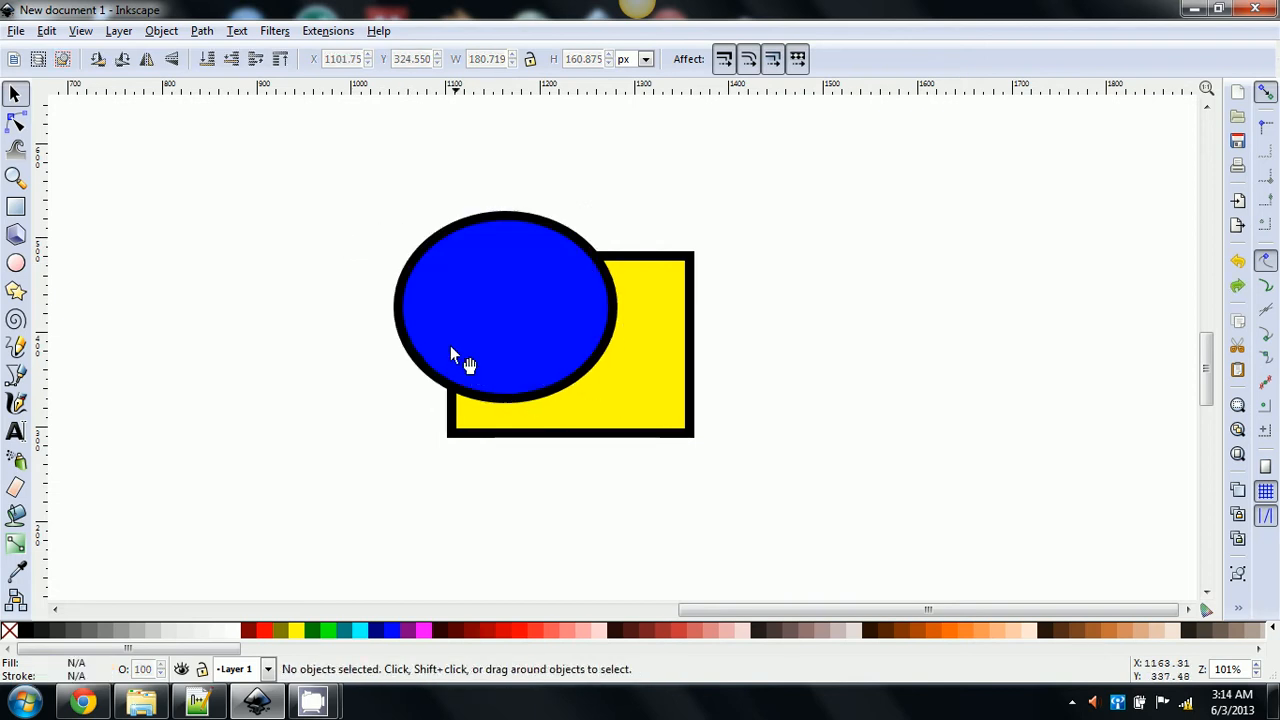
Step: Apply Cut Path to the blue ellipse and the yellow rectangle, select one cut segment, and undo the cut
key("ctrl+a")
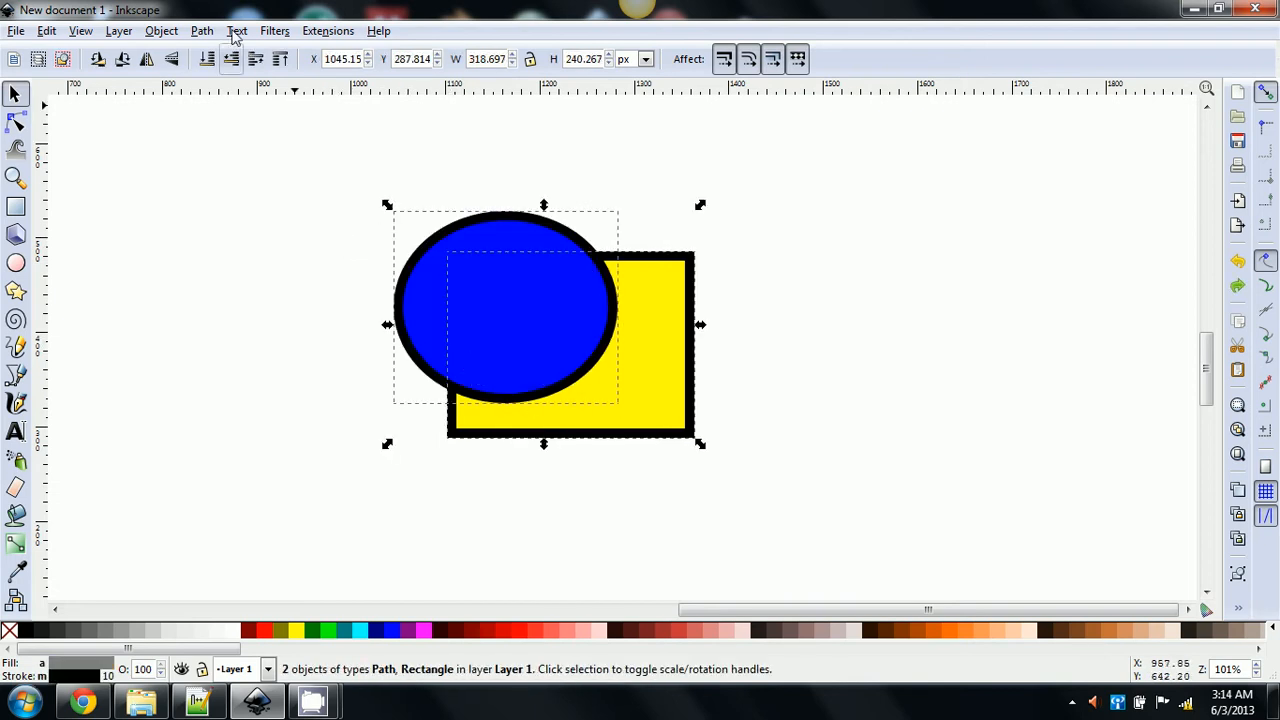
left_click(201, 31)
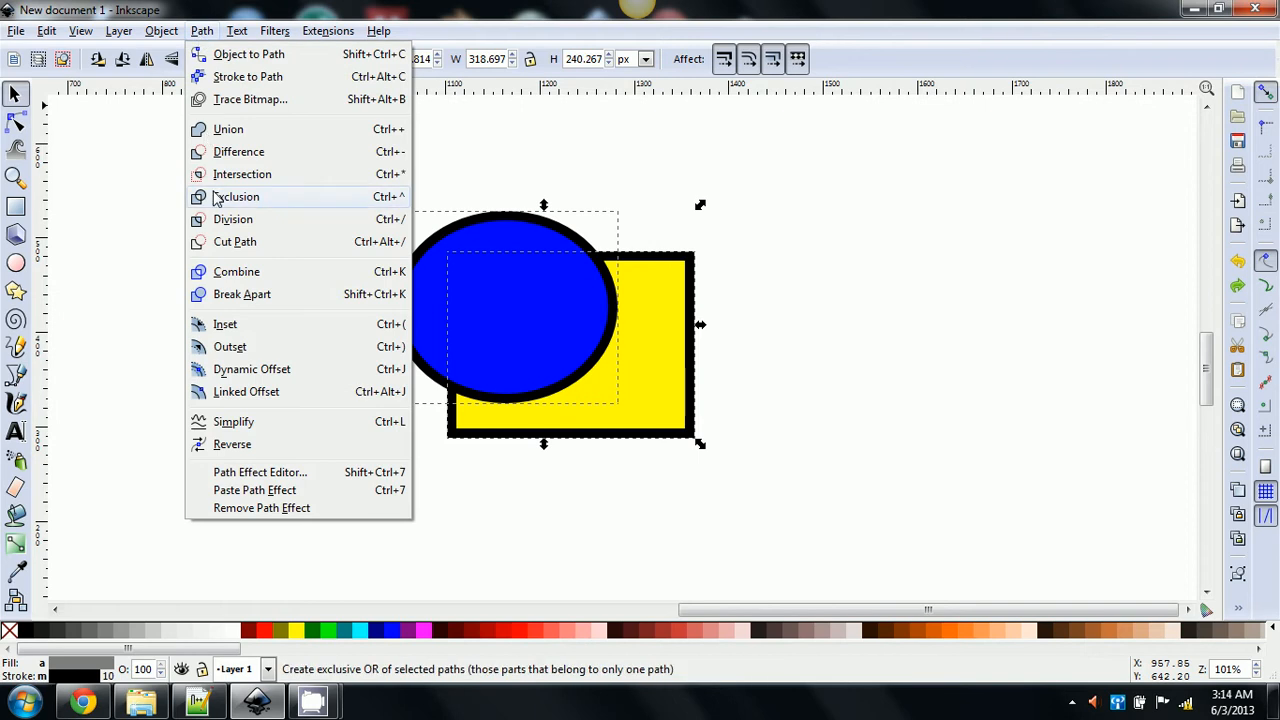
left_click(234, 242)
left_click(397, 271)
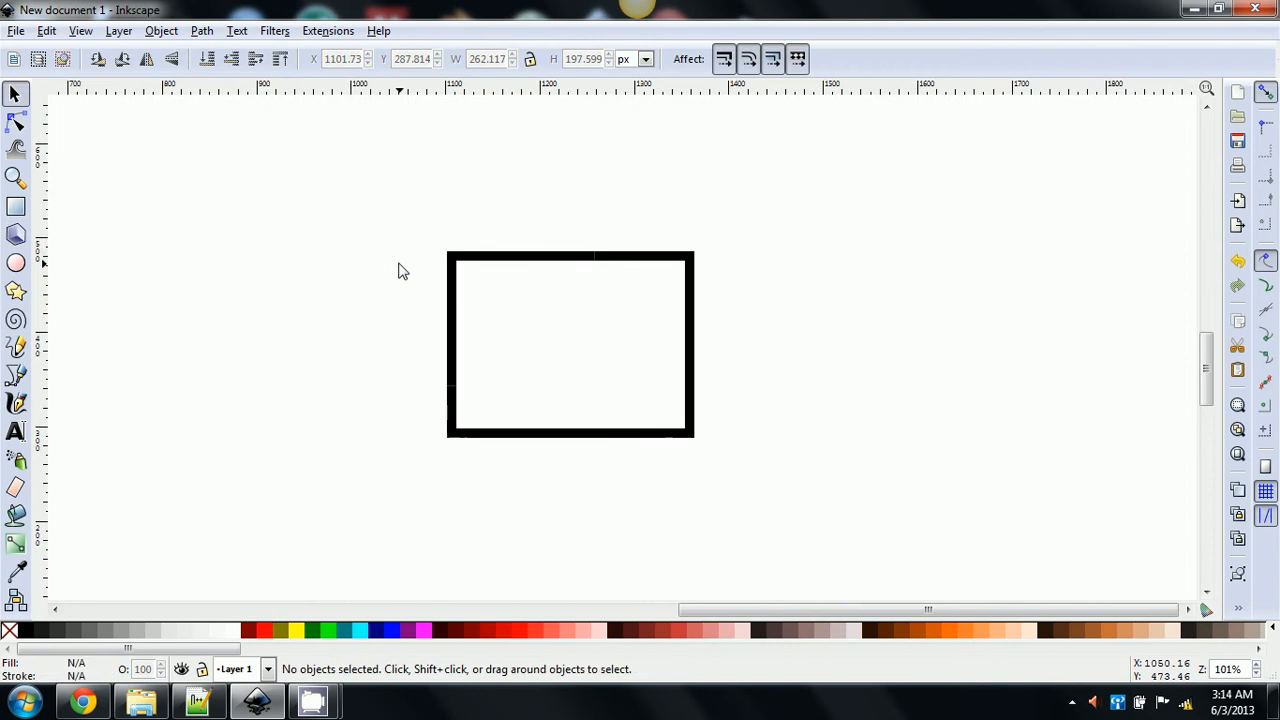
left_click(460, 289)
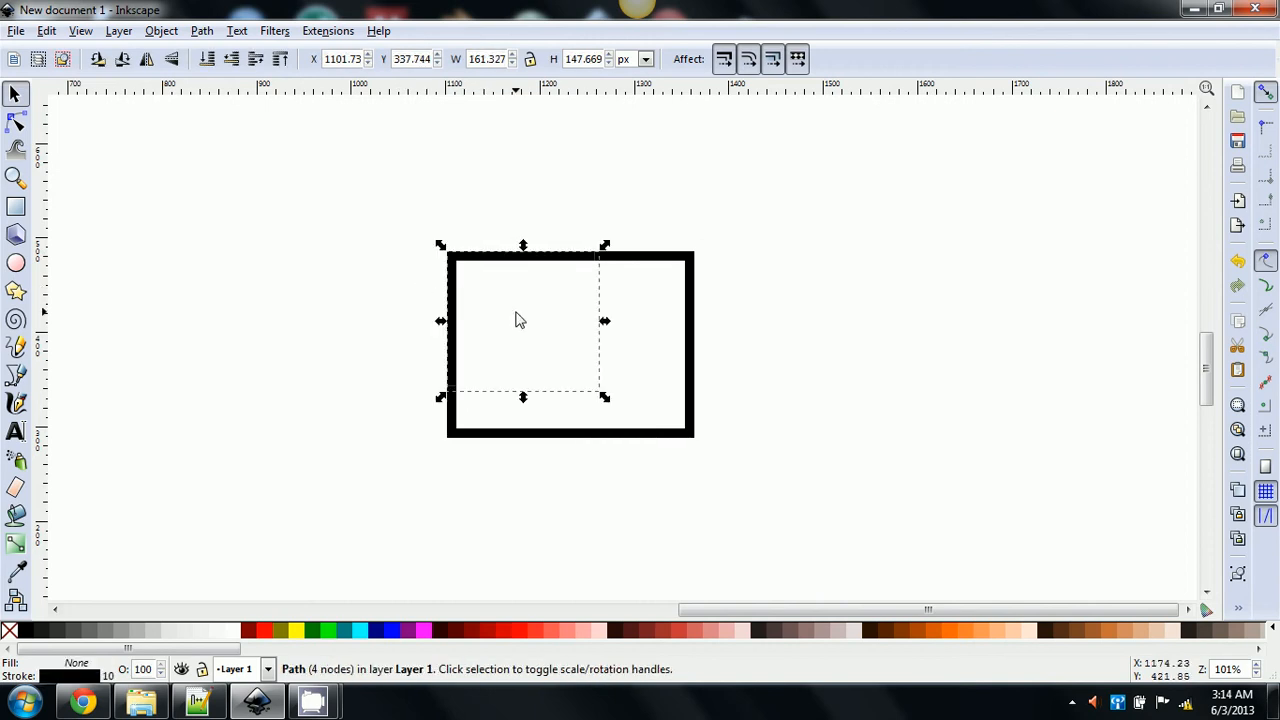
left_click_drag(517, 317, 531, 343)
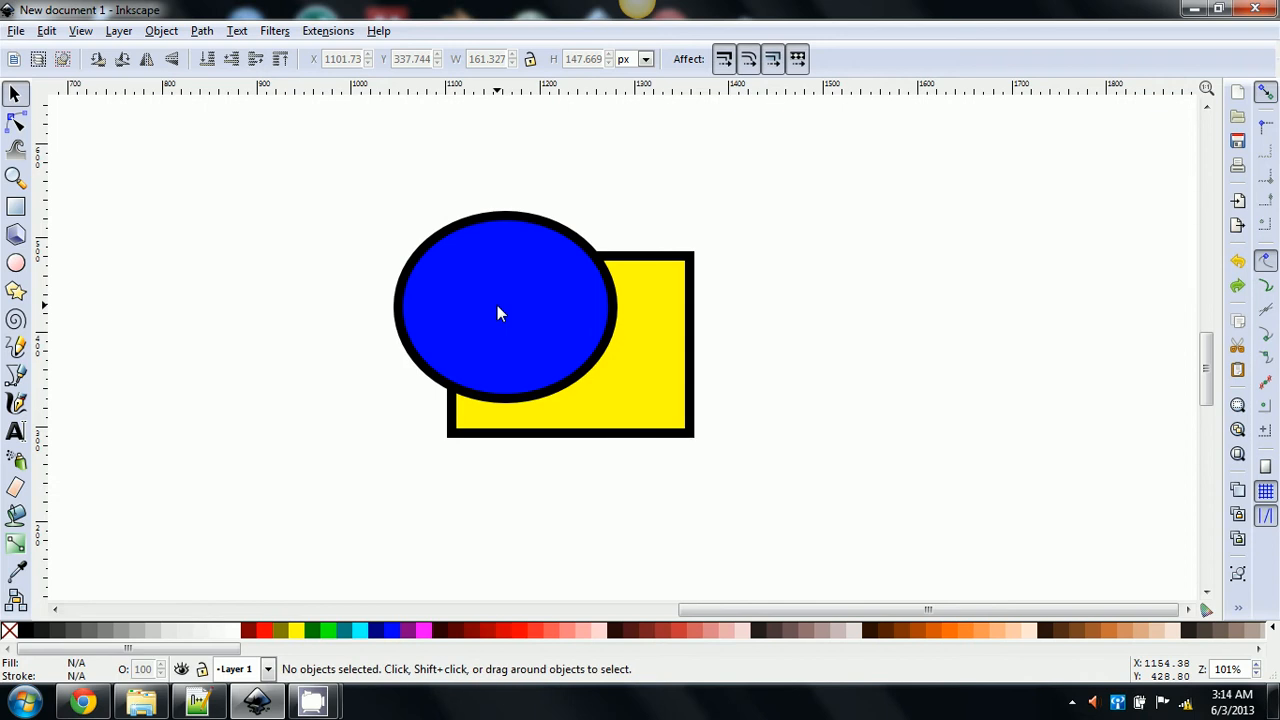
Step: Move the blue ellipse clear of the yellow rectangle and delete the rectangle
left_click_drag(497, 334, 316, 301)
left_click(582, 320)
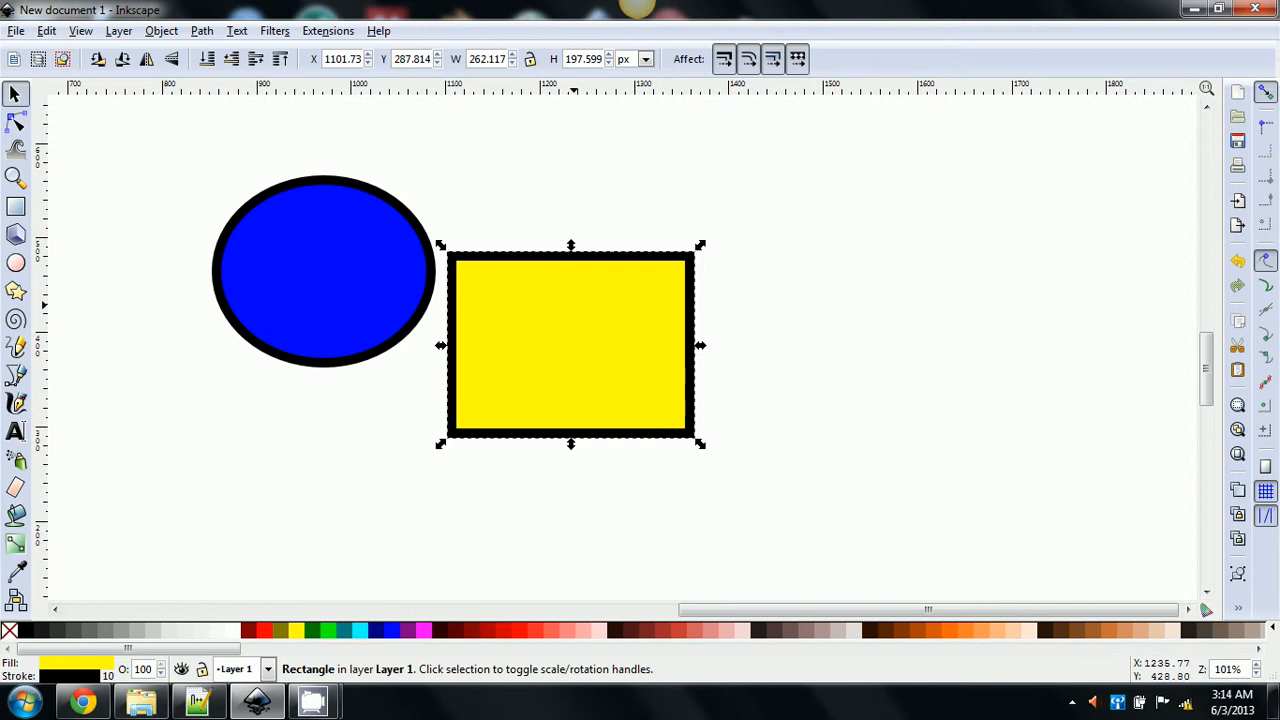
key("Delete")
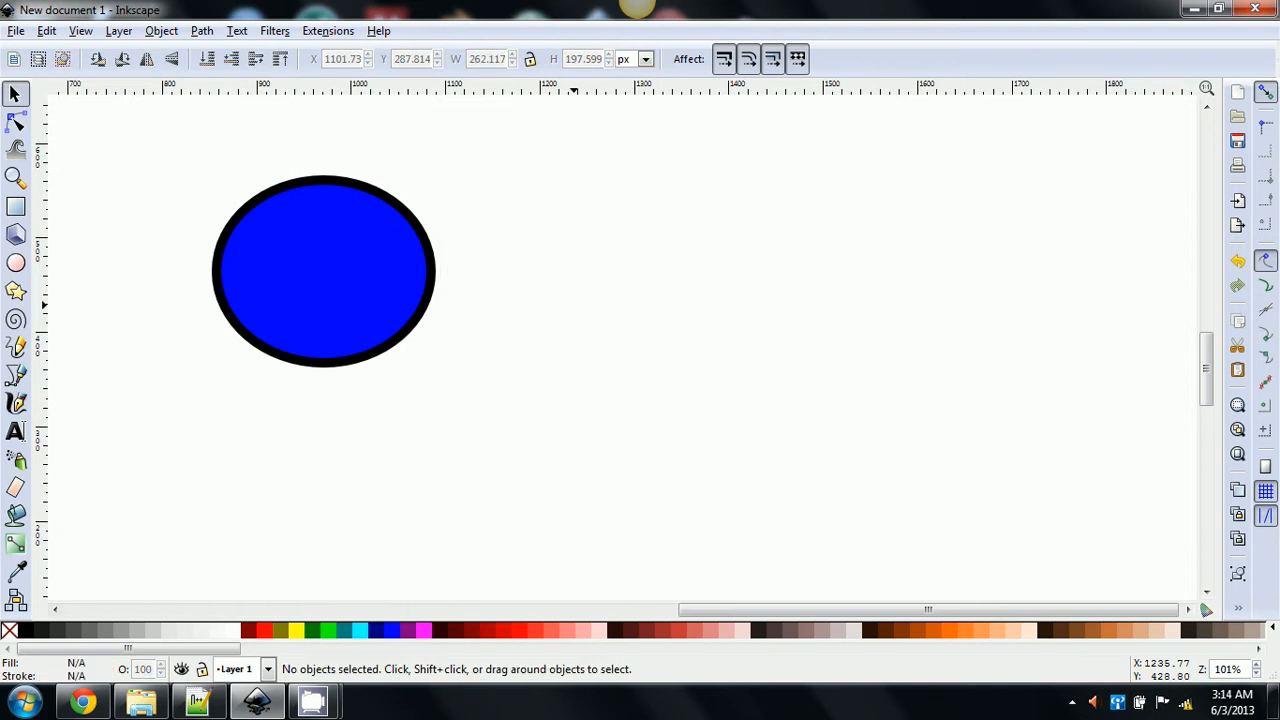
Step: Reposition the blue ellipse in the upper middle of the canvas at about X 1085, Y 412 px
left_click(352, 318)
left_click_drag(423, 354, 701, 541)
left_click_drag(632, 495, 572, 261)
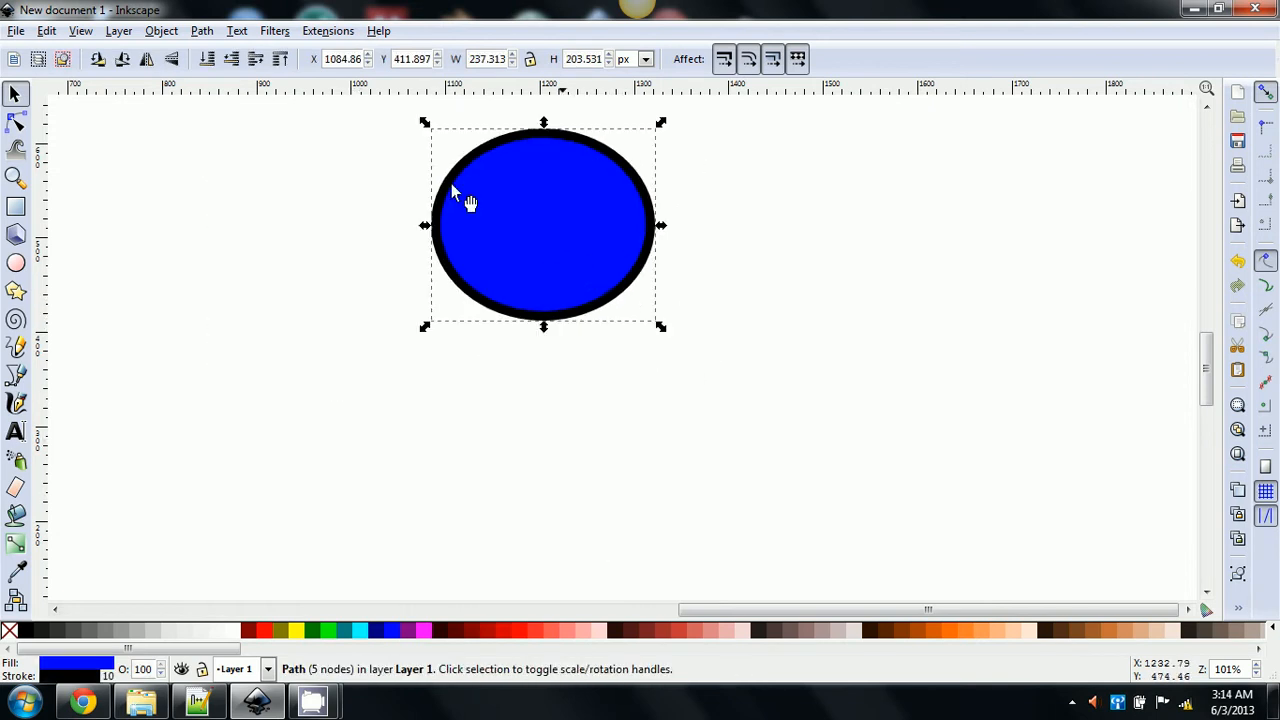
left_click(270, 31)
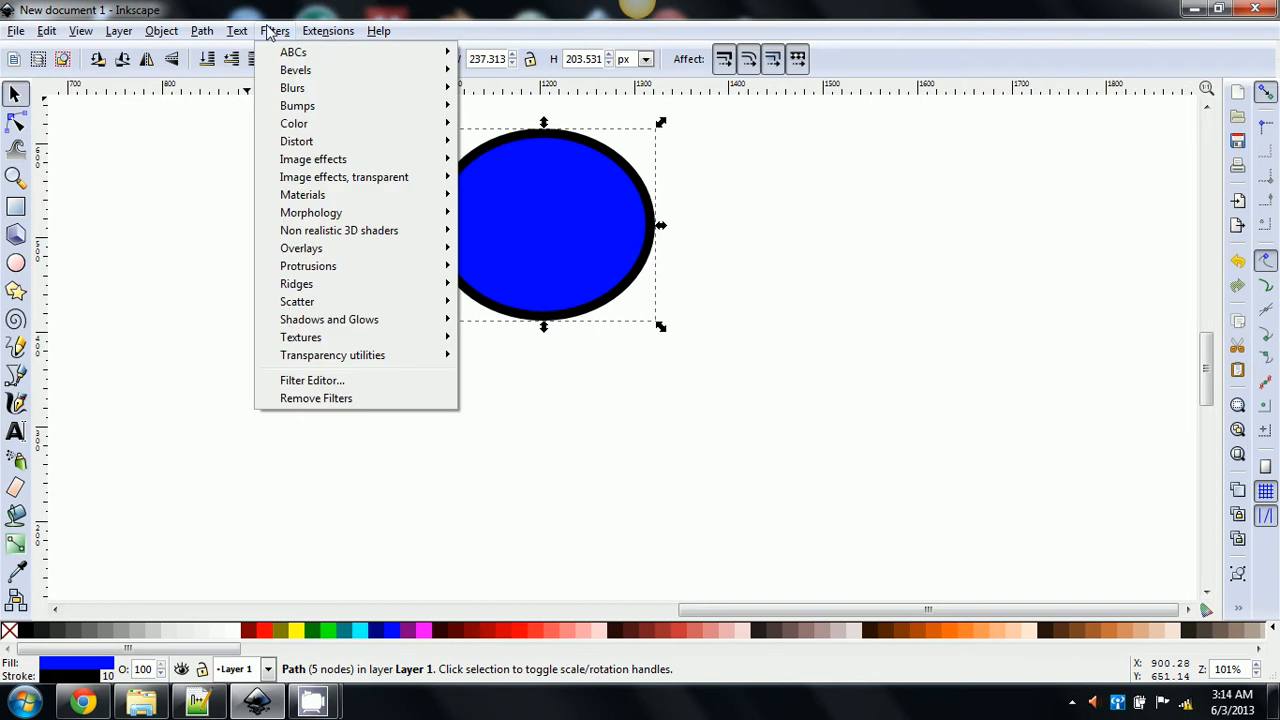
mouse_move(289, 58)
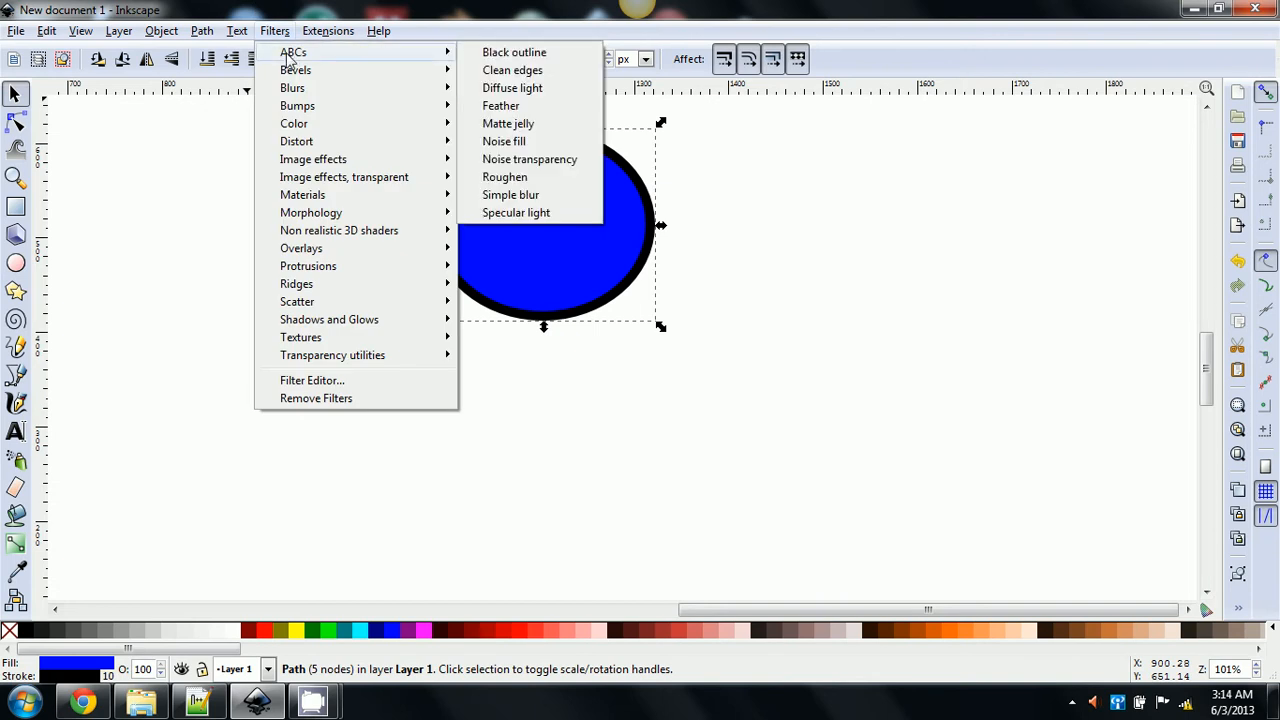
left_click(15, 432)
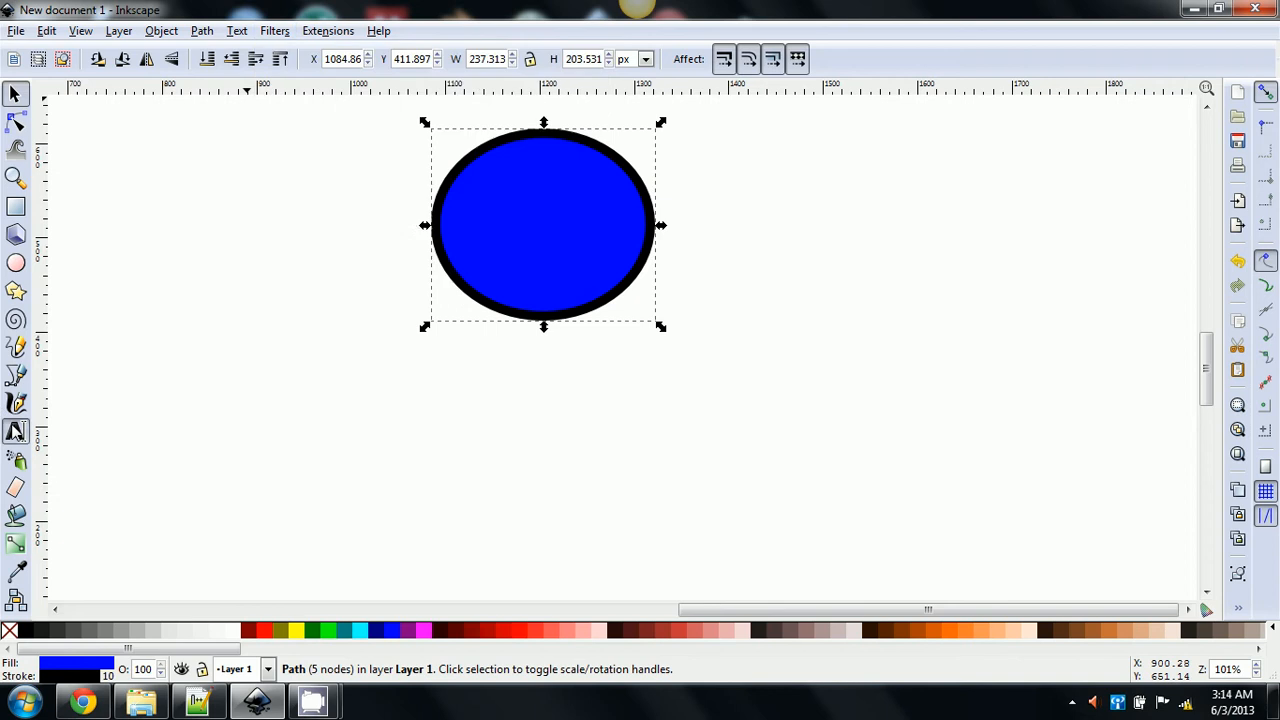
left_click(15, 432)
left_click_drag(199, 390, 679, 501)
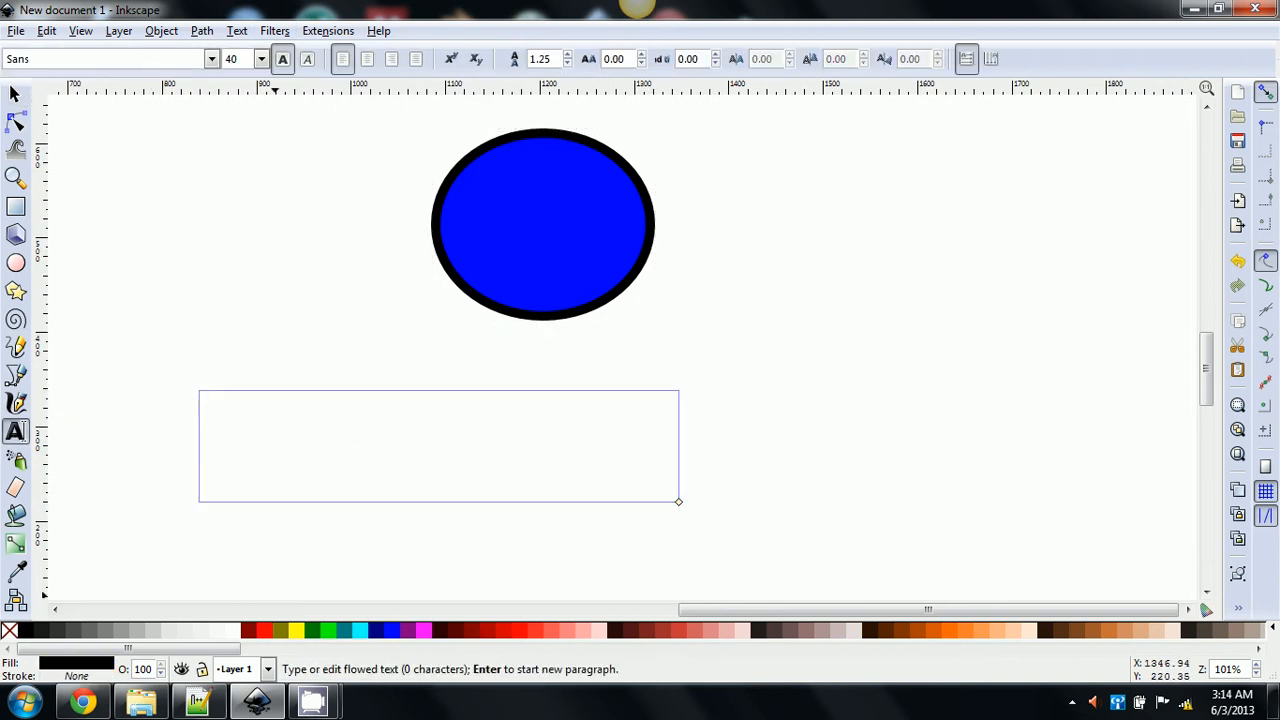
left_click(92, 676)
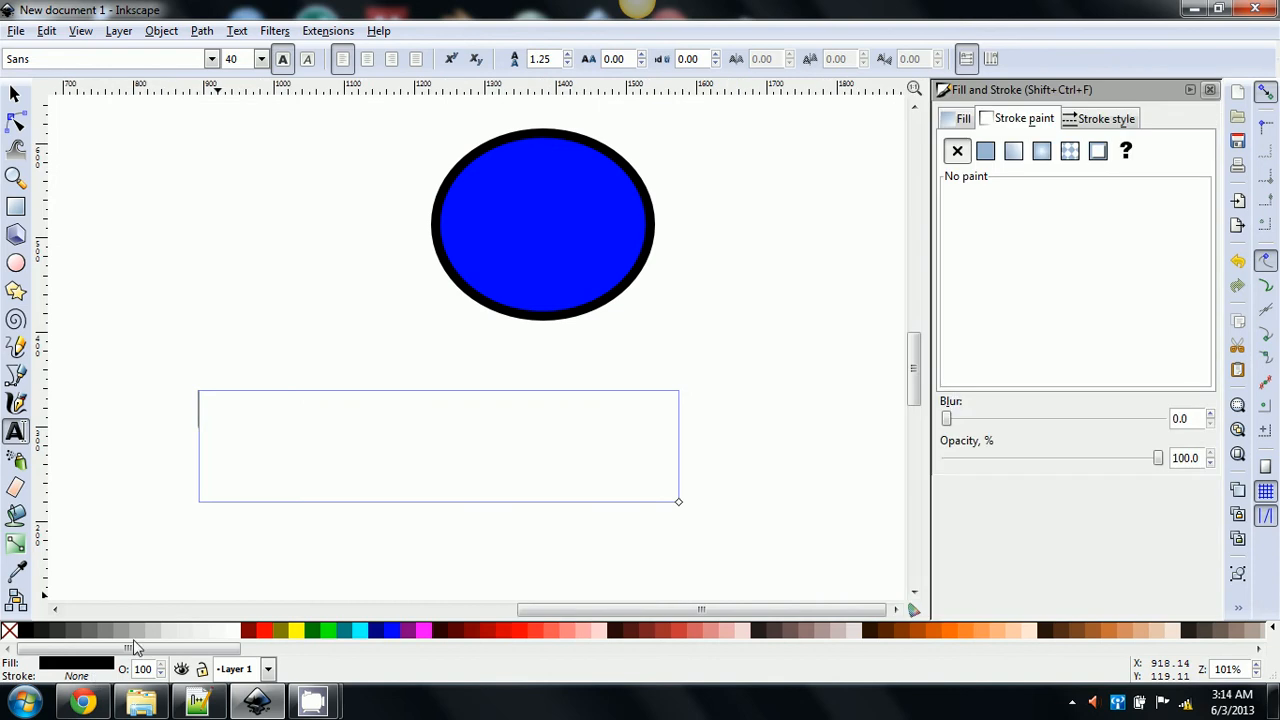
key("ctrl+F1")
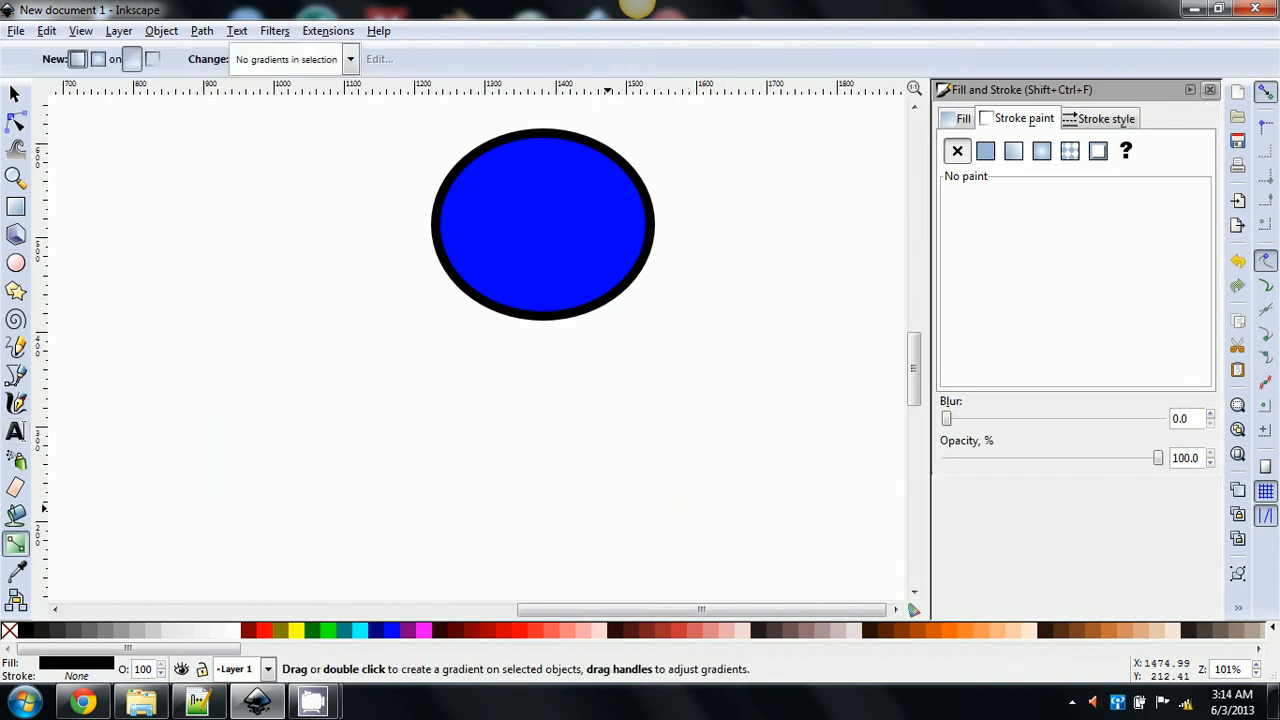
key("F7")
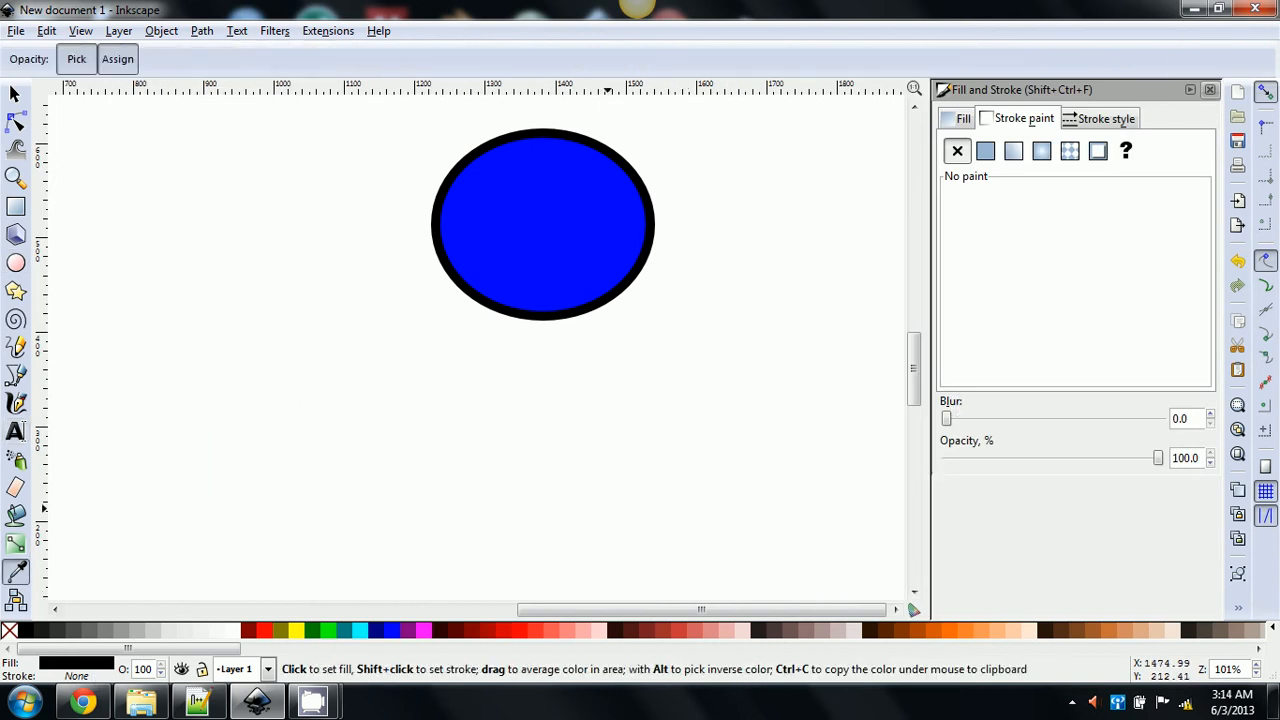
left_click(1209, 90)
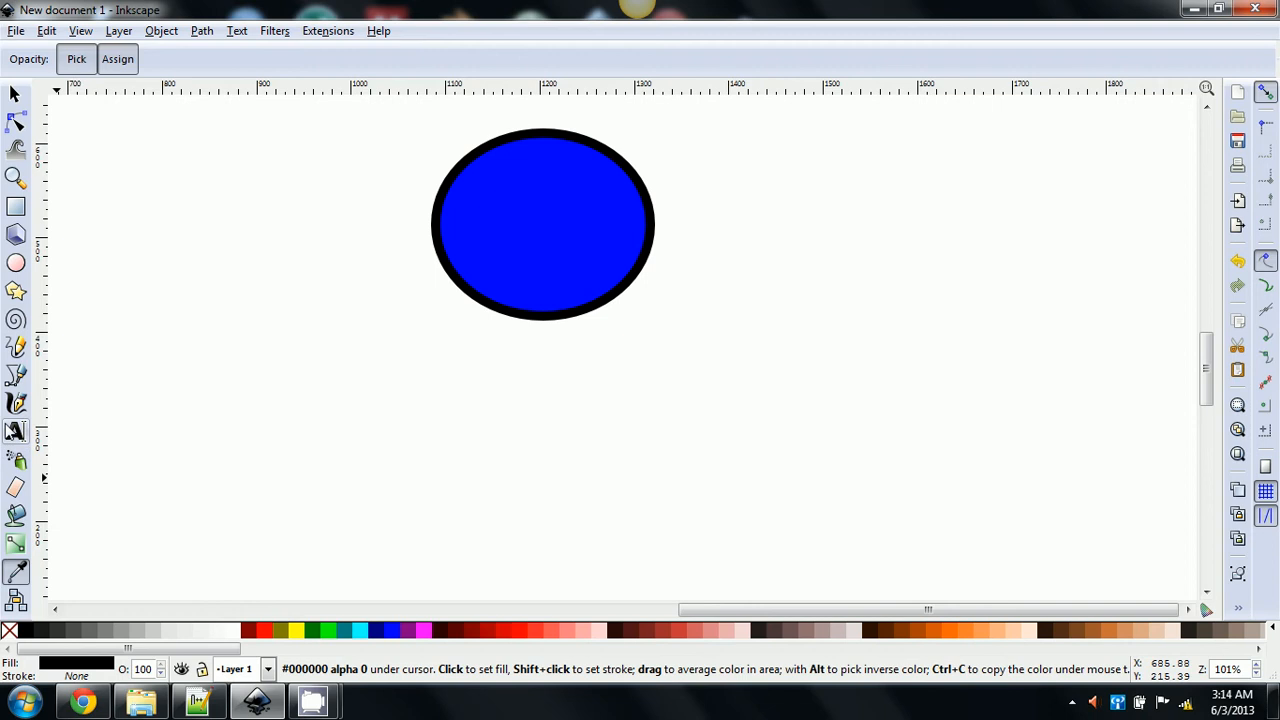
key("F8")
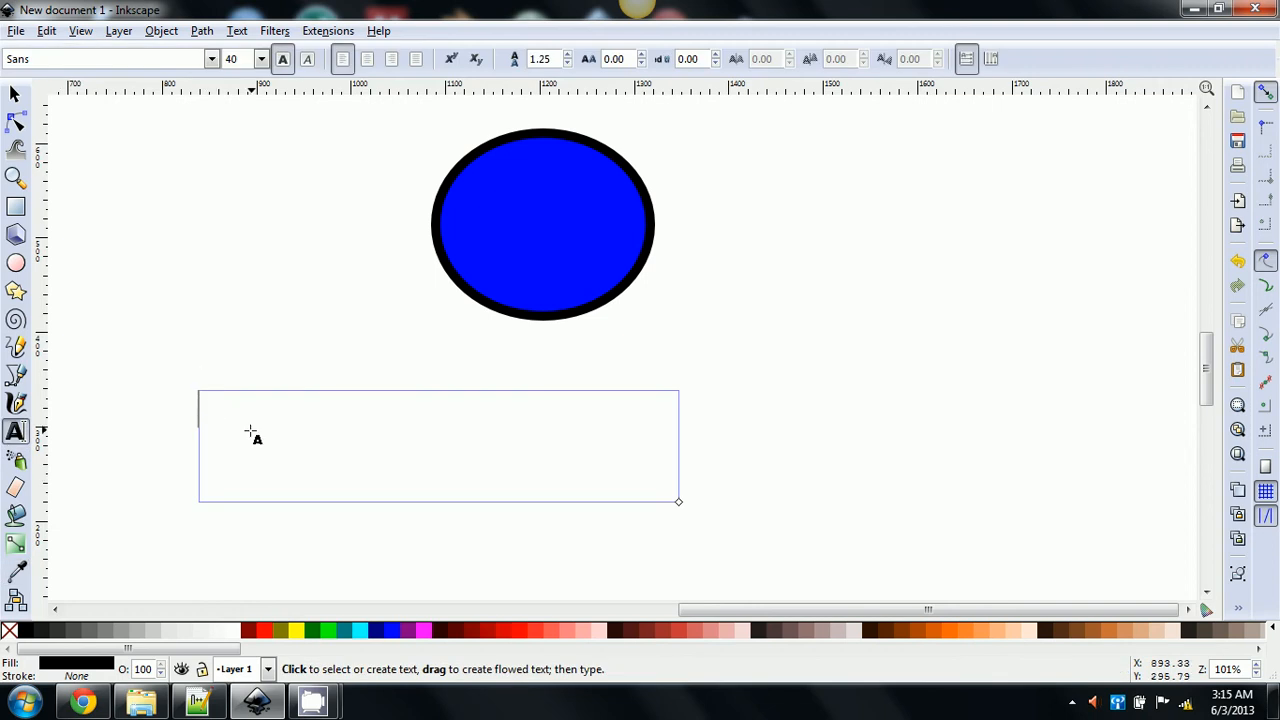
key("ctrl+F1")
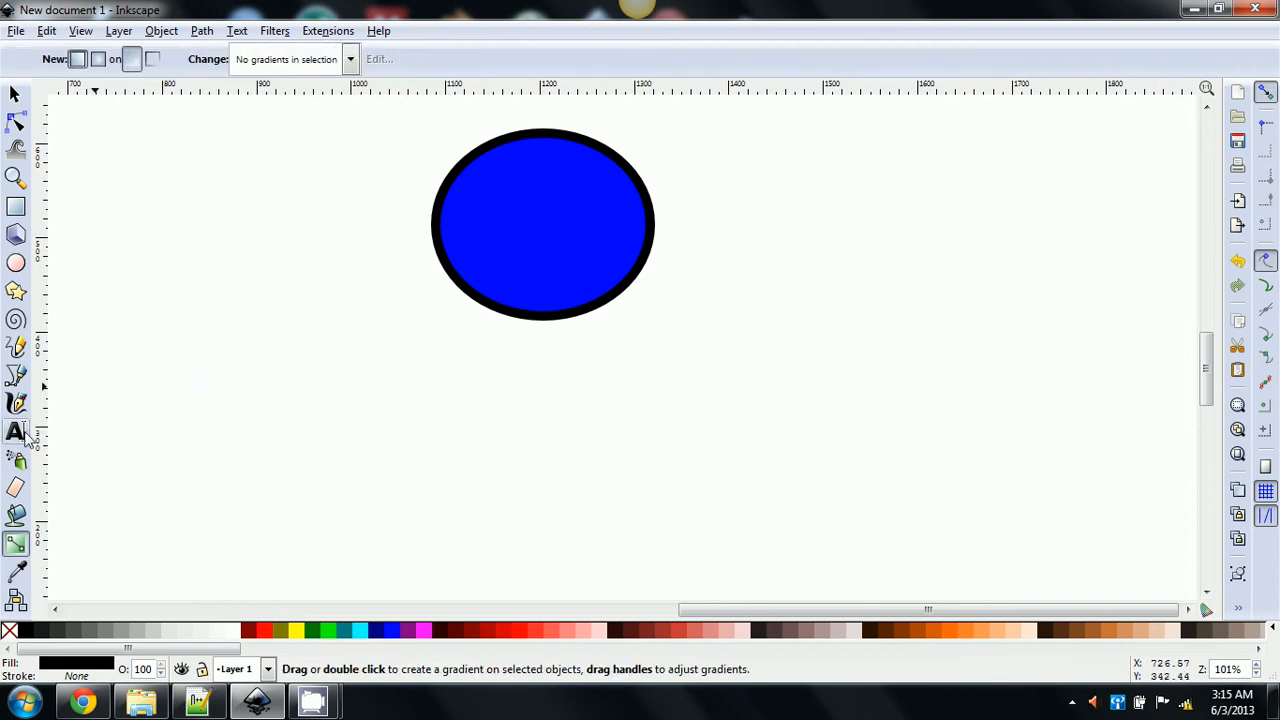
Step: Create a flowed text frame below and to the left of the blue ellipse containing "dsgdfgdf"
left_click(15, 430)
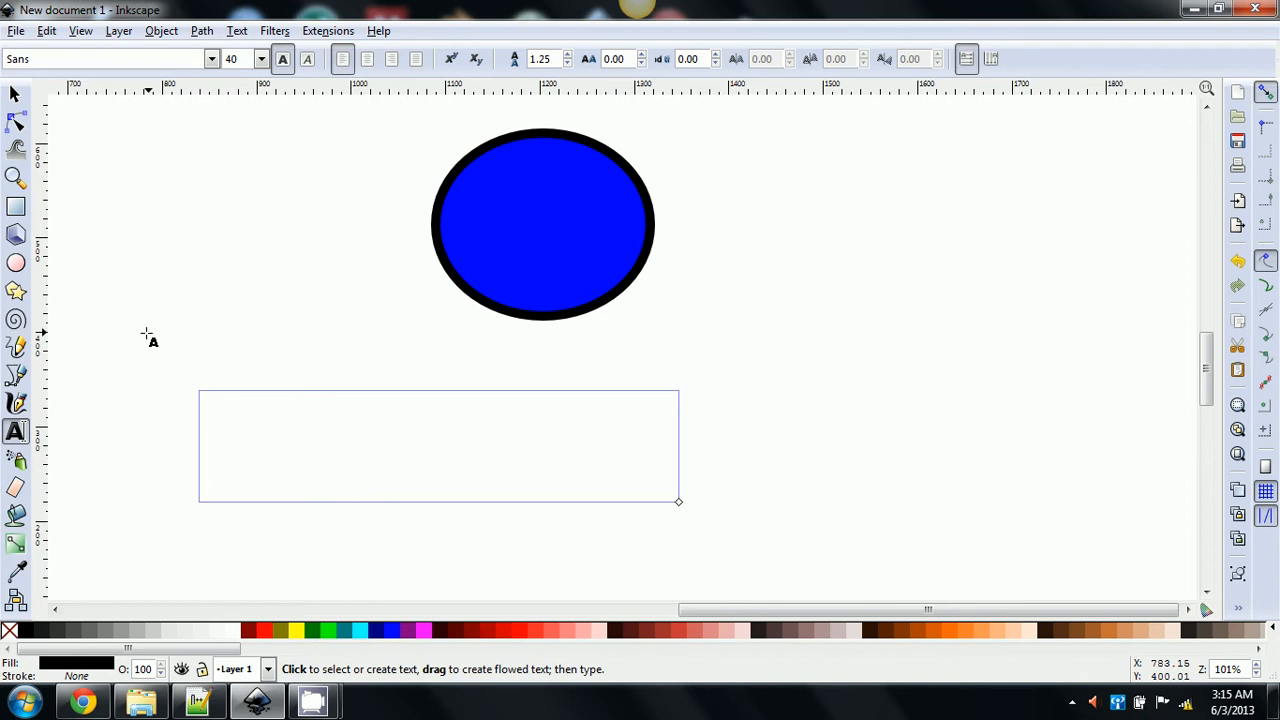
left_click_drag(147, 334, 495, 466)
type("dsgdfgdf")
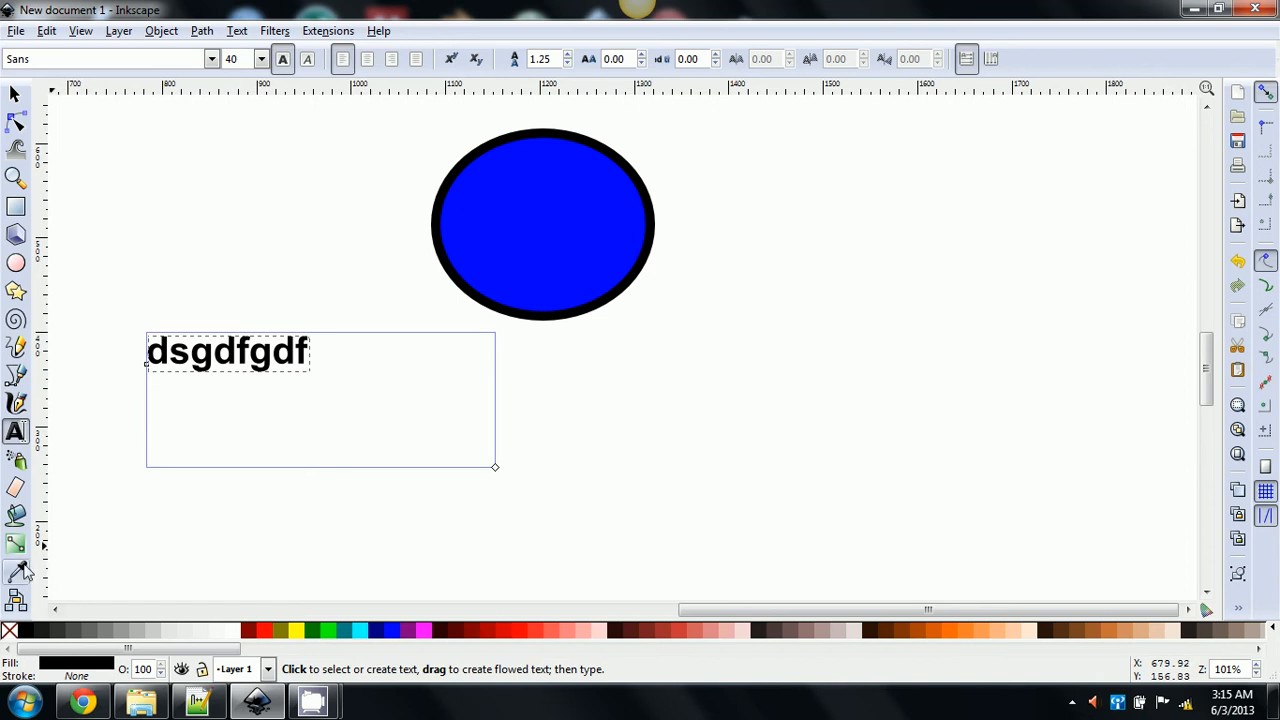
Step: Review the preferences of the Text tool and the Star tool
double_click(15, 432)
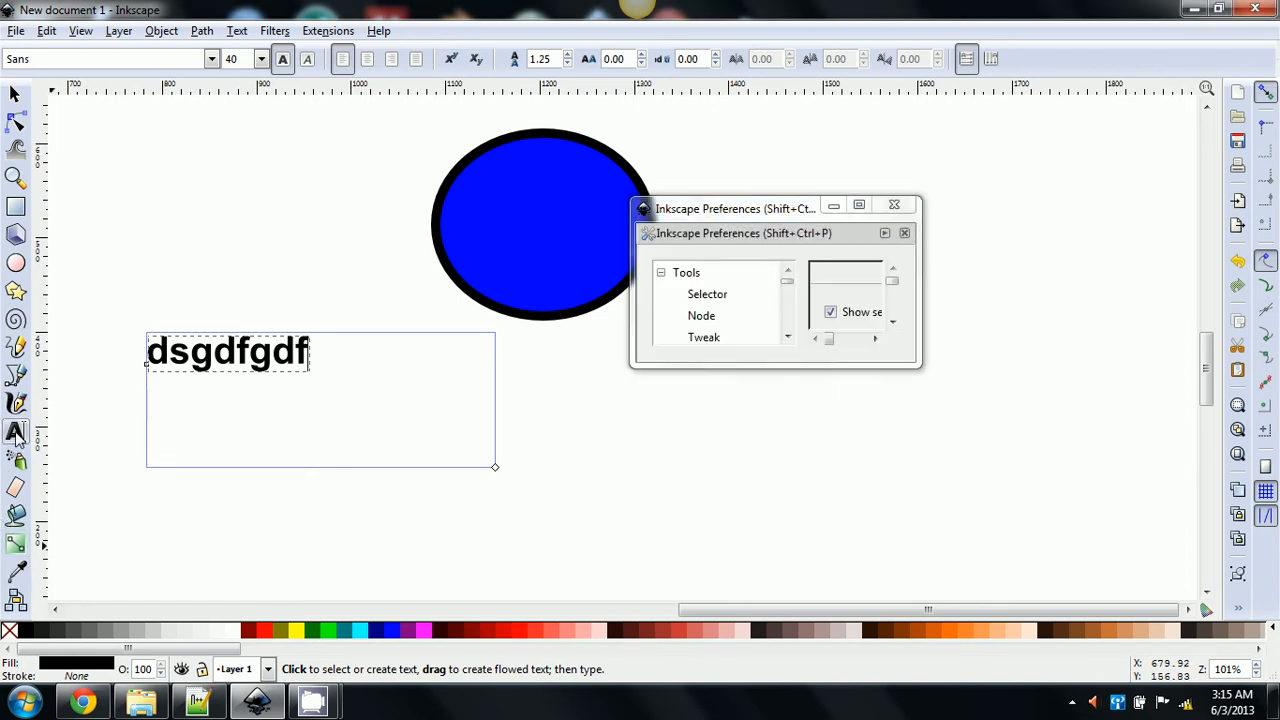
double_click(775, 214)
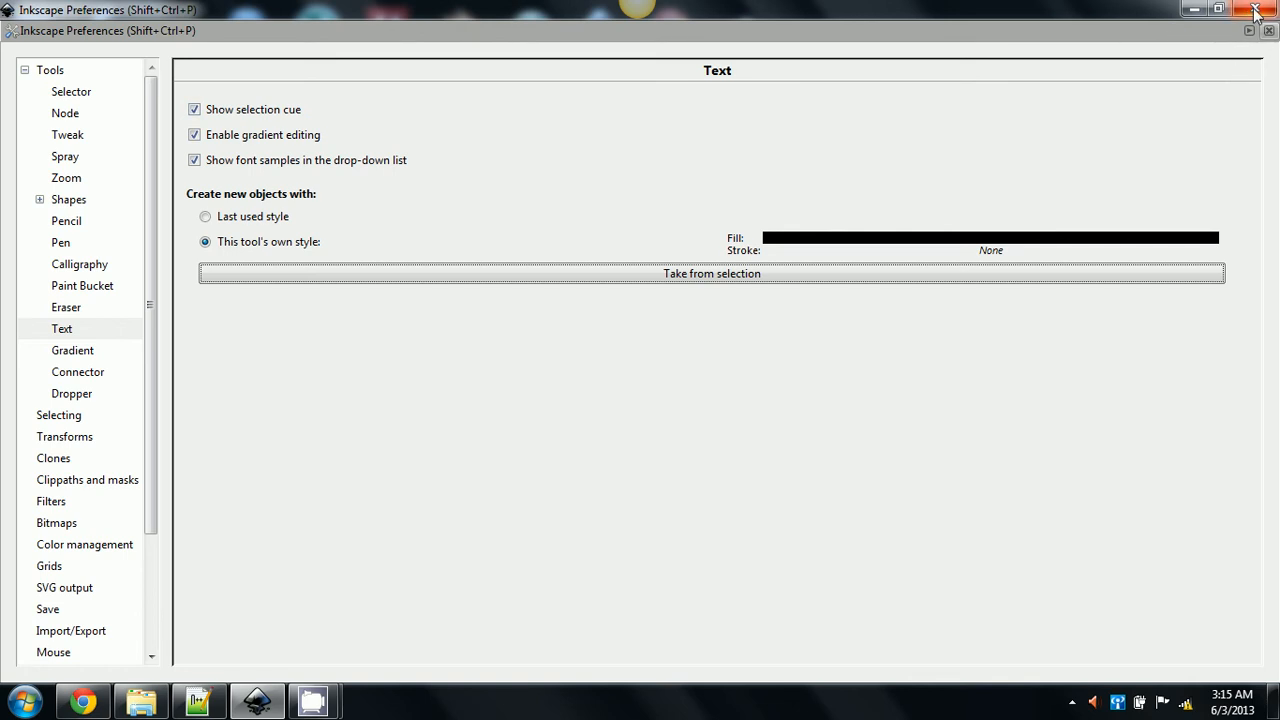
left_click(1268, 33)
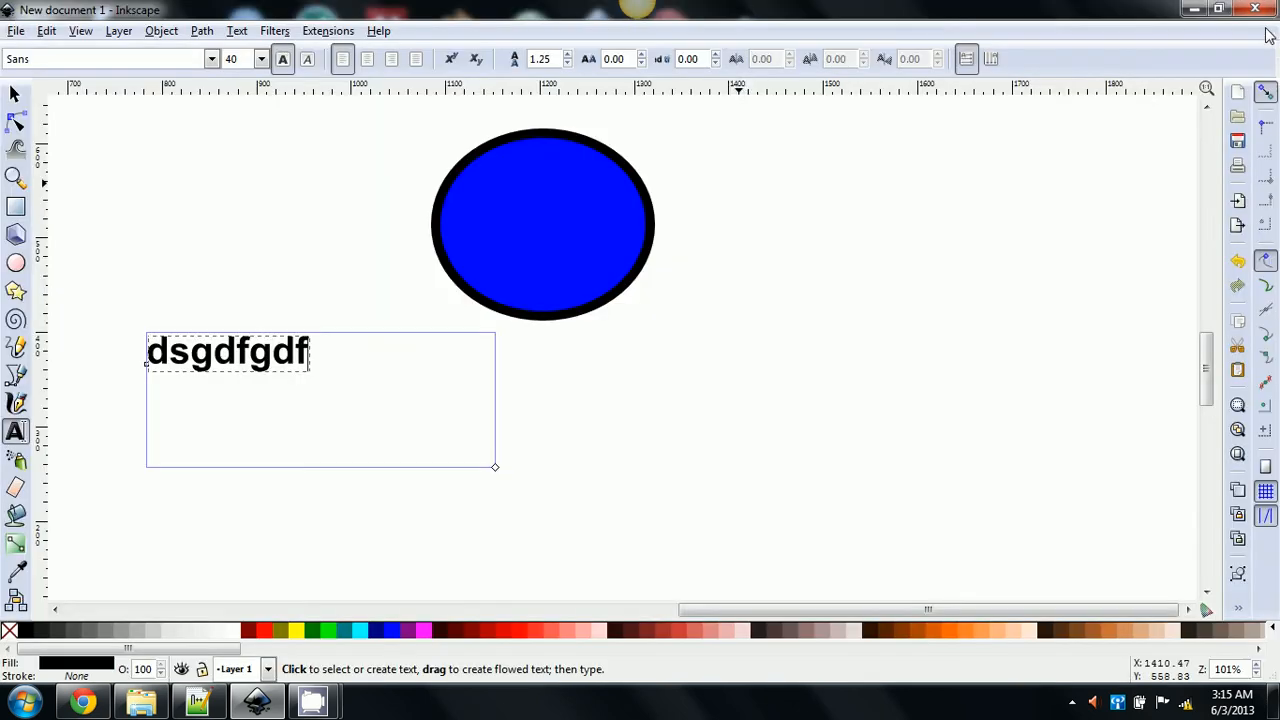
double_click(15, 290)
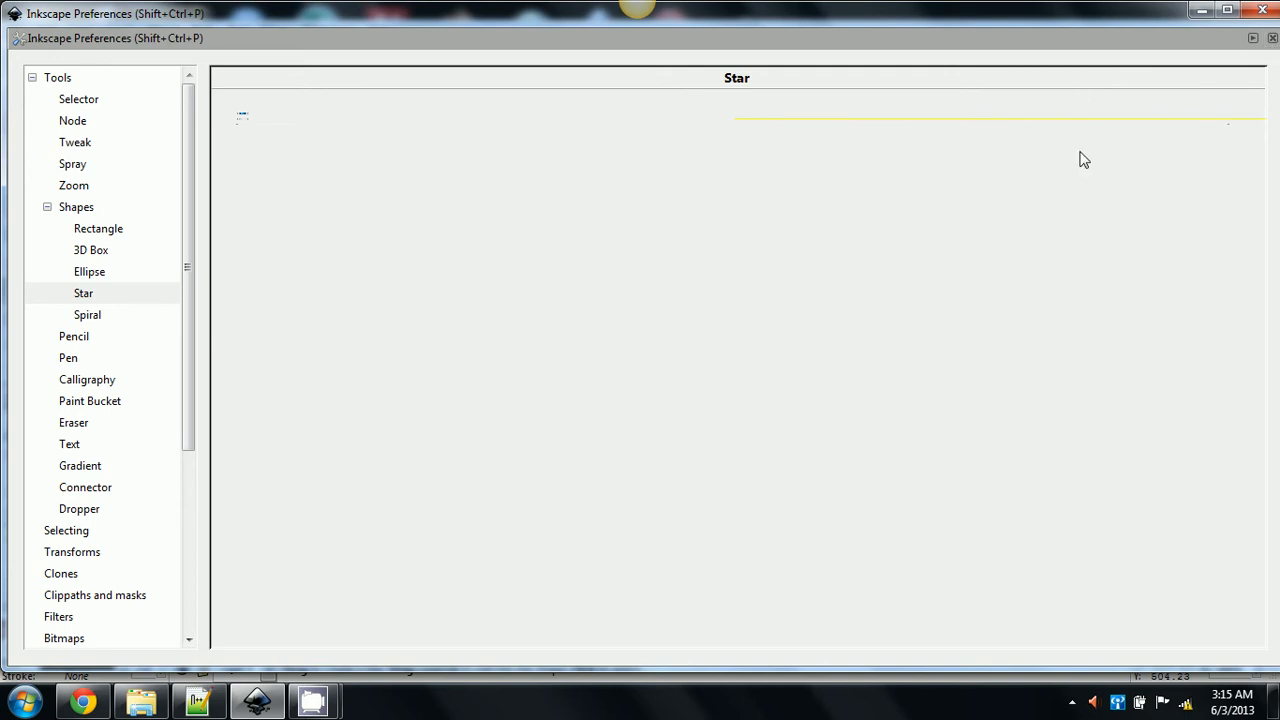
left_click(1272, 37)
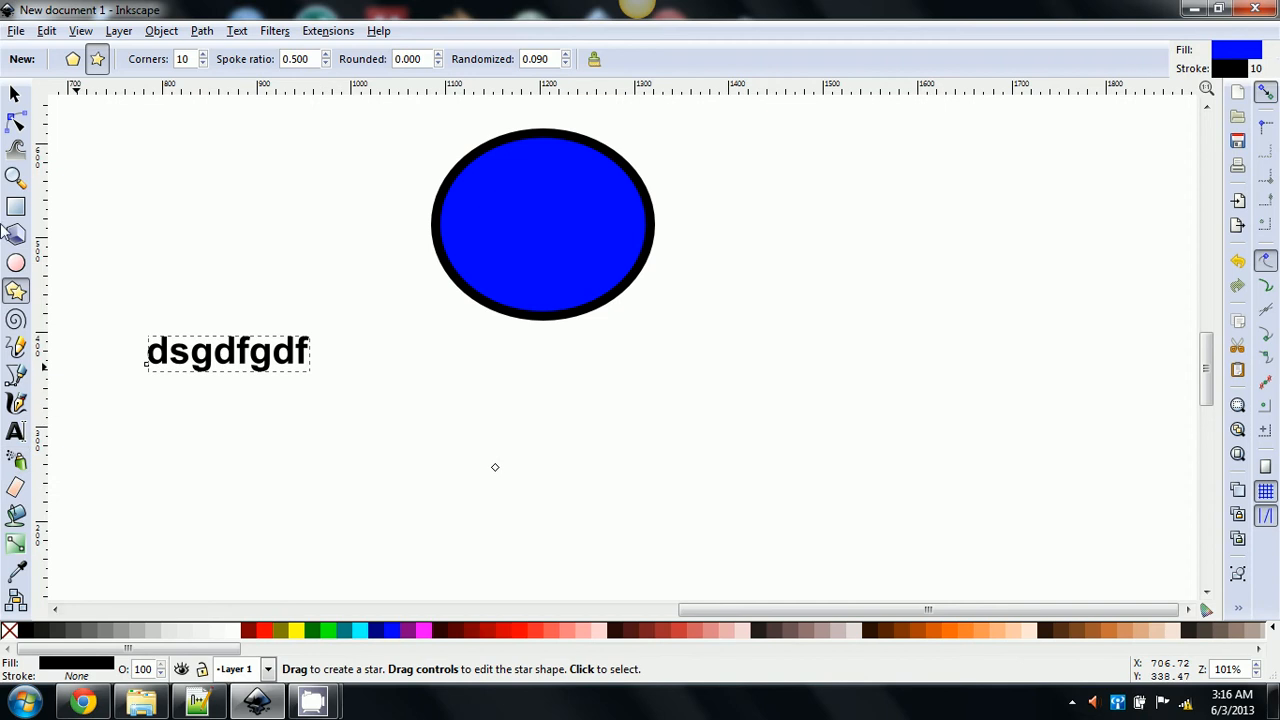
Step: Select the "dsgdfgdf" text object and fill it with red
left_click(15, 93)
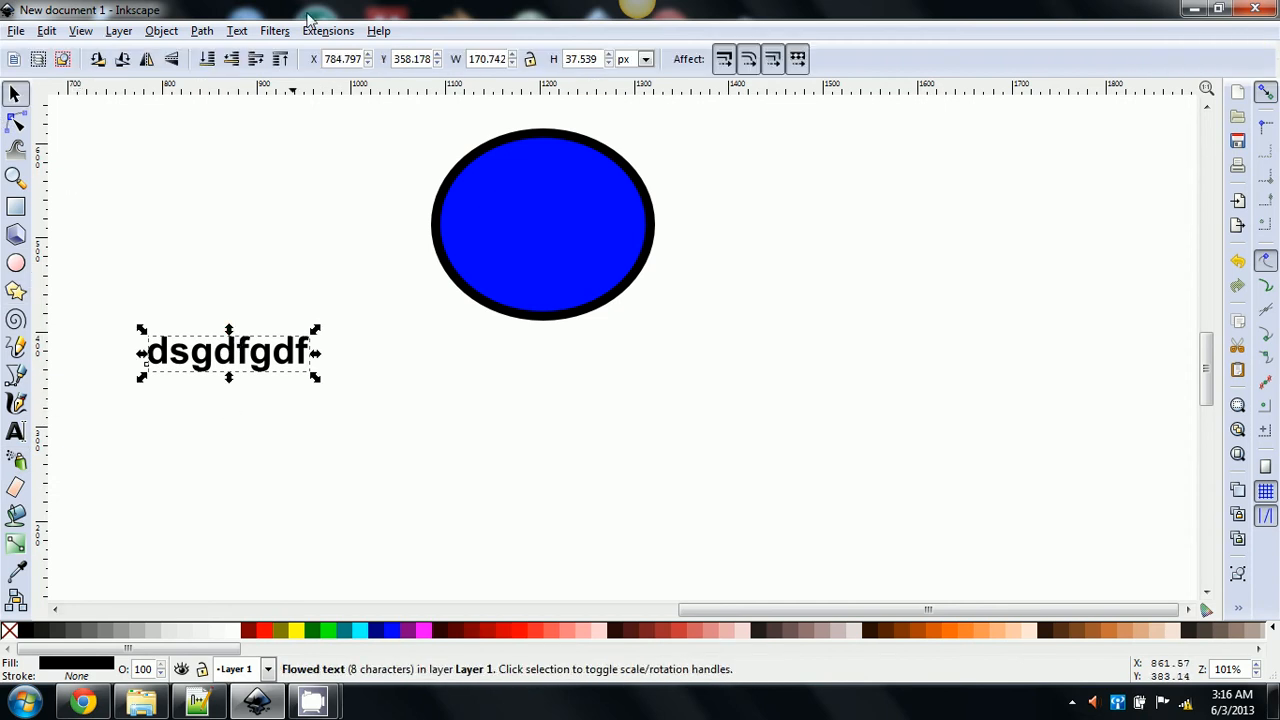
left_click(237, 32)
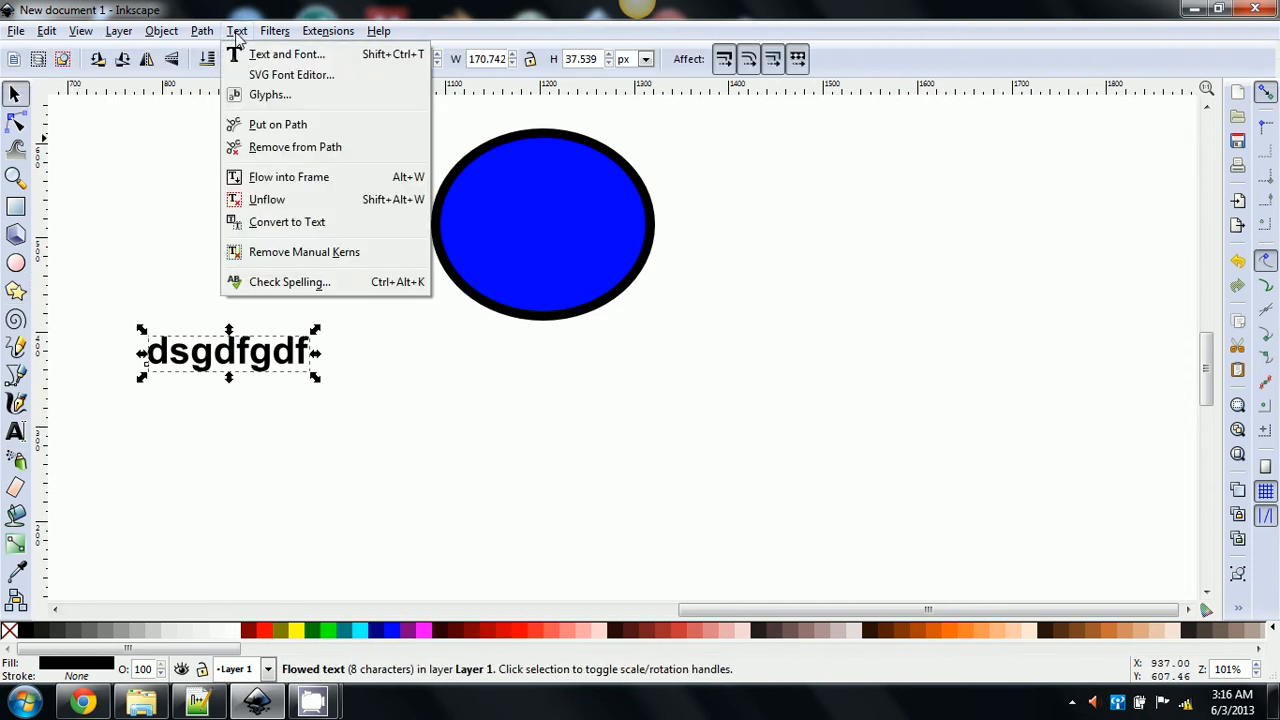
mouse_move(206, 33)
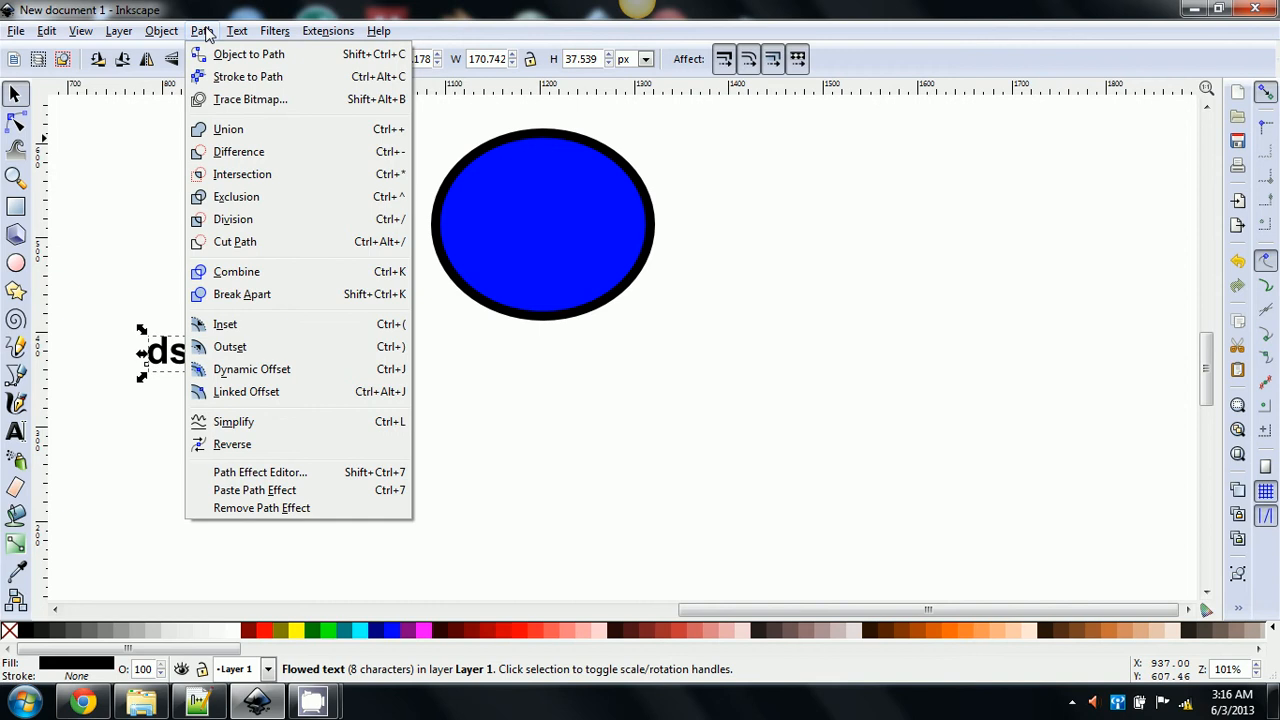
mouse_move(276, 36)
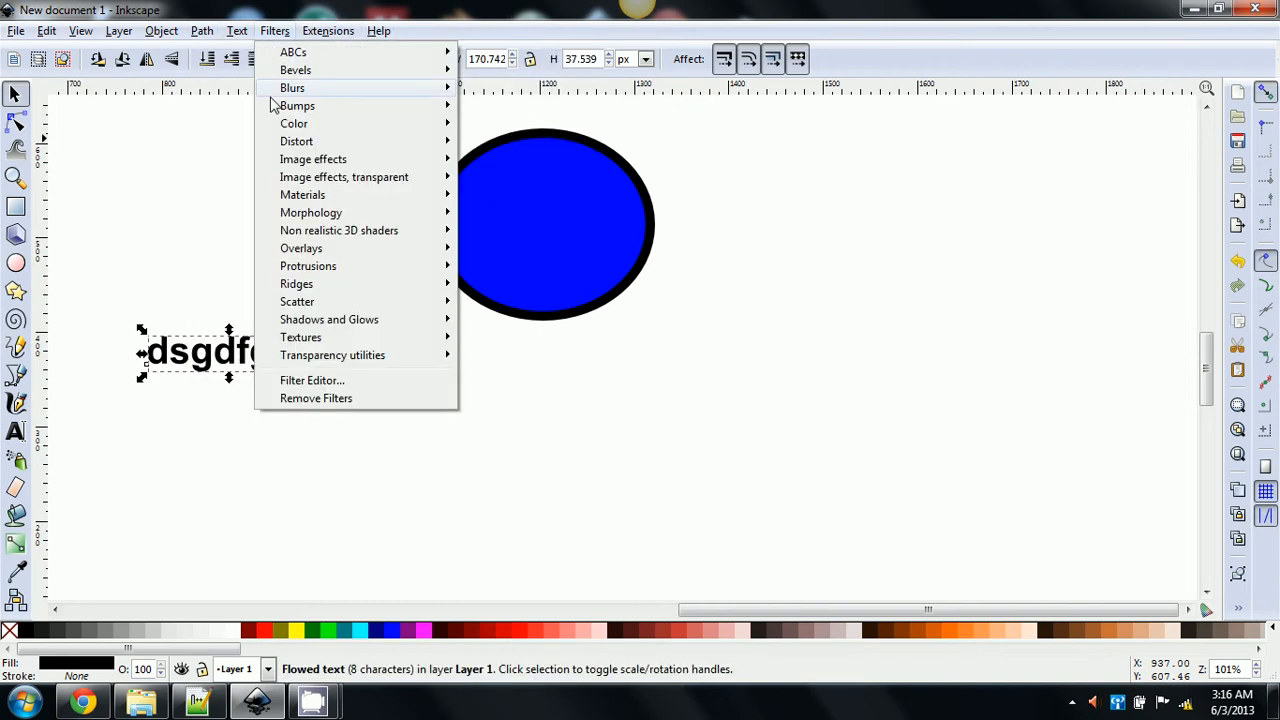
left_click(267, 641)
left_click(267, 641)
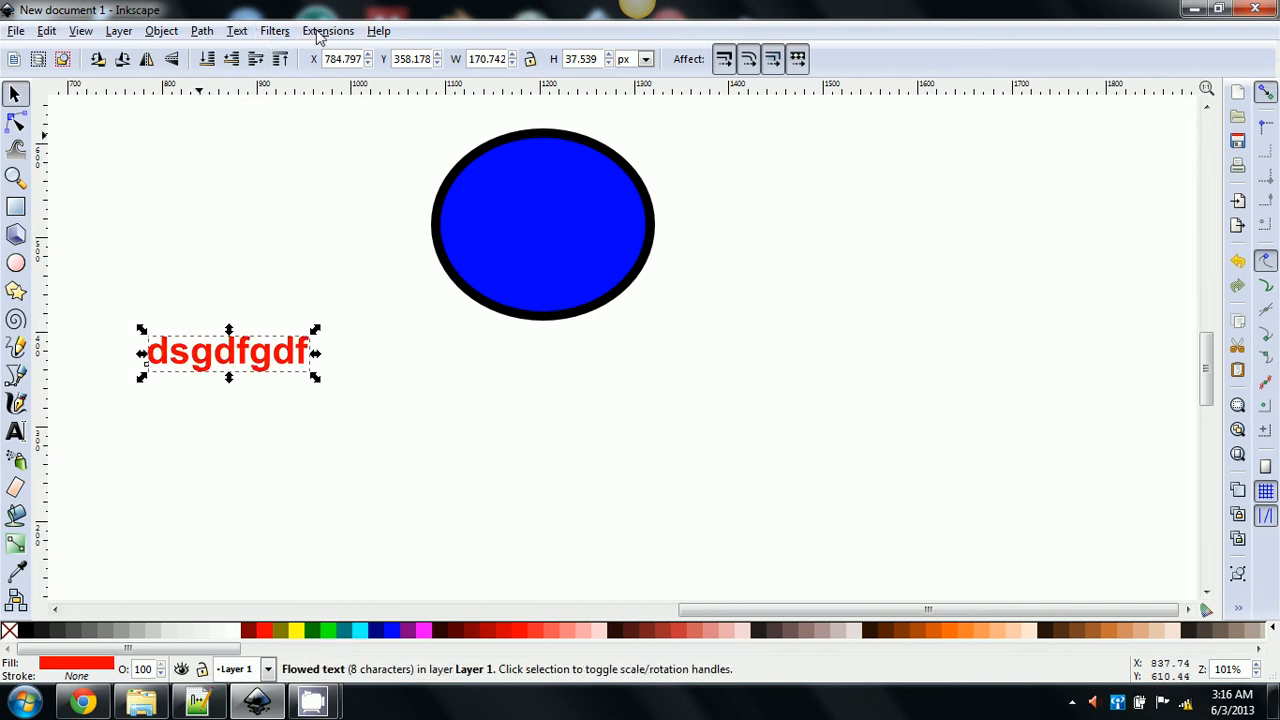
Step: Apply the Black outline filter from the ABCs group to the red text and undo it
left_click(236, 32)
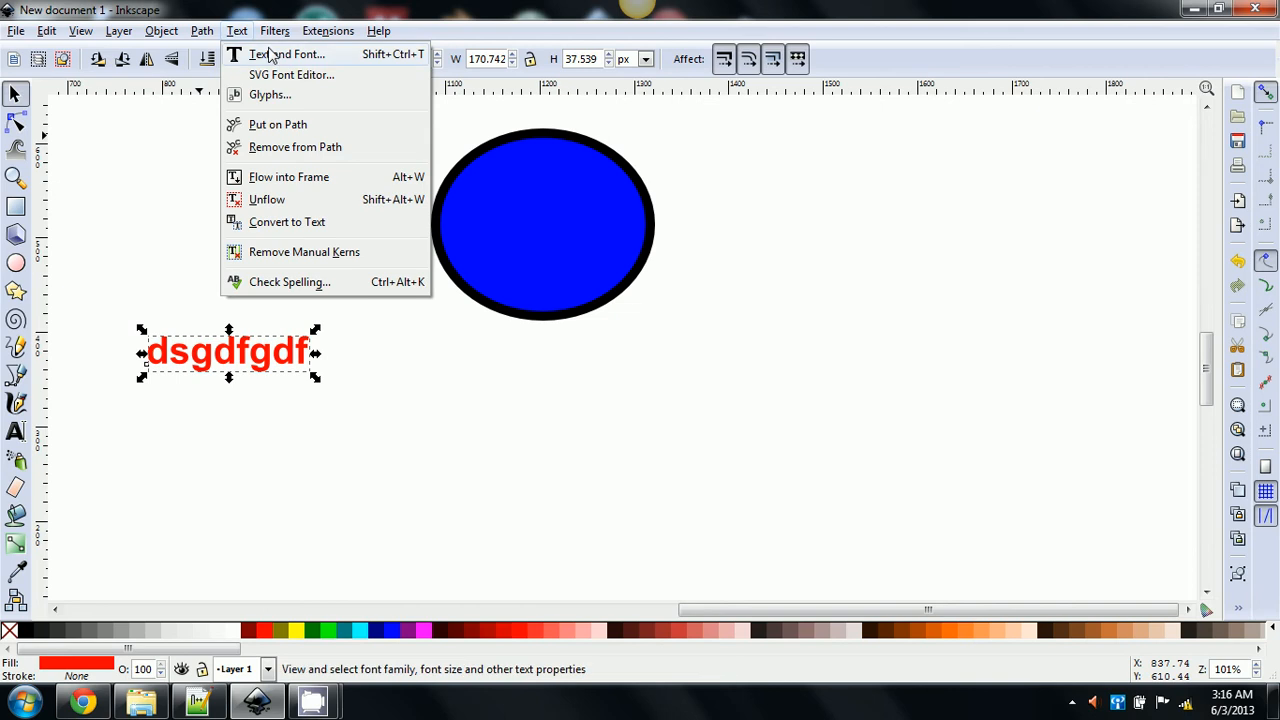
mouse_move(281, 33)
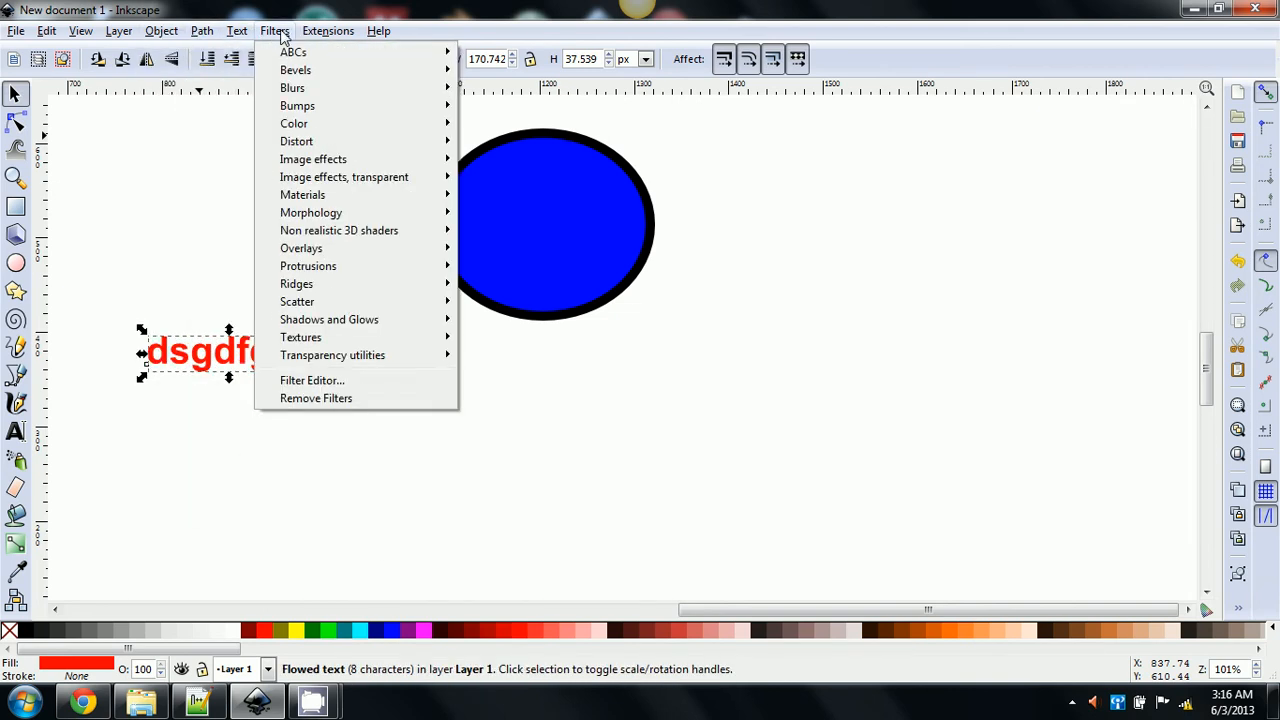
mouse_move(369, 57)
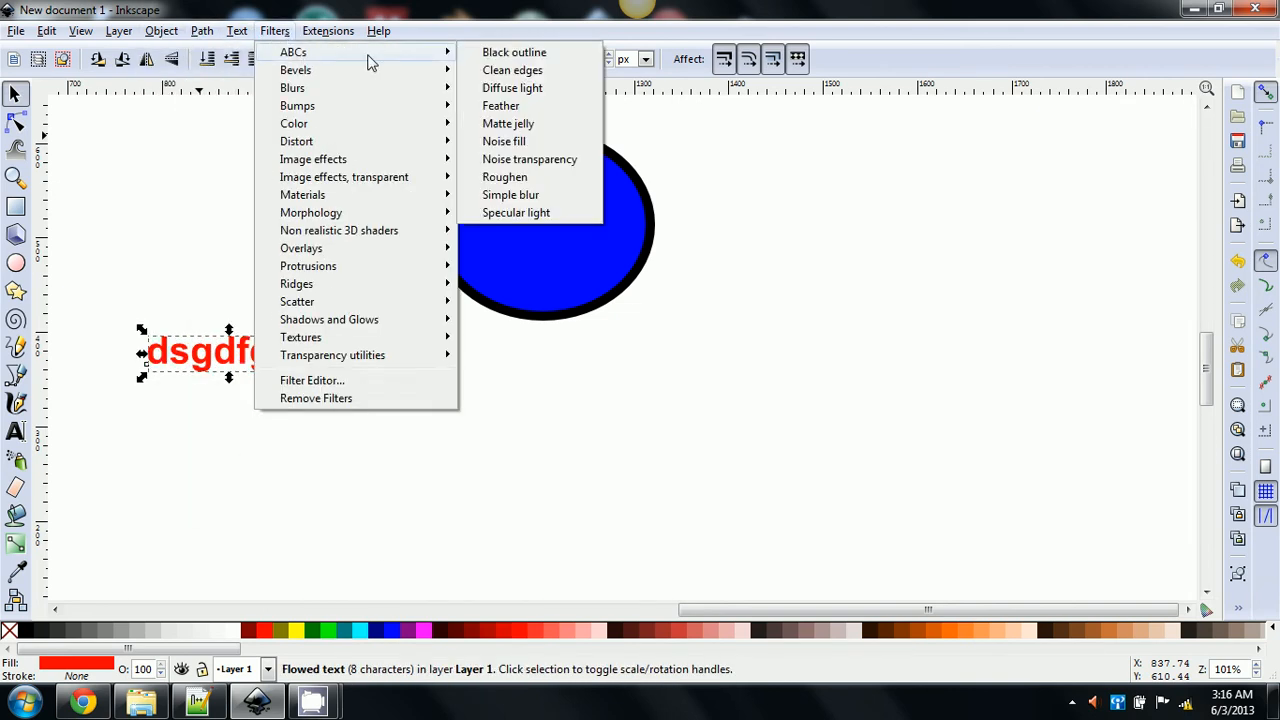
left_click(507, 62)
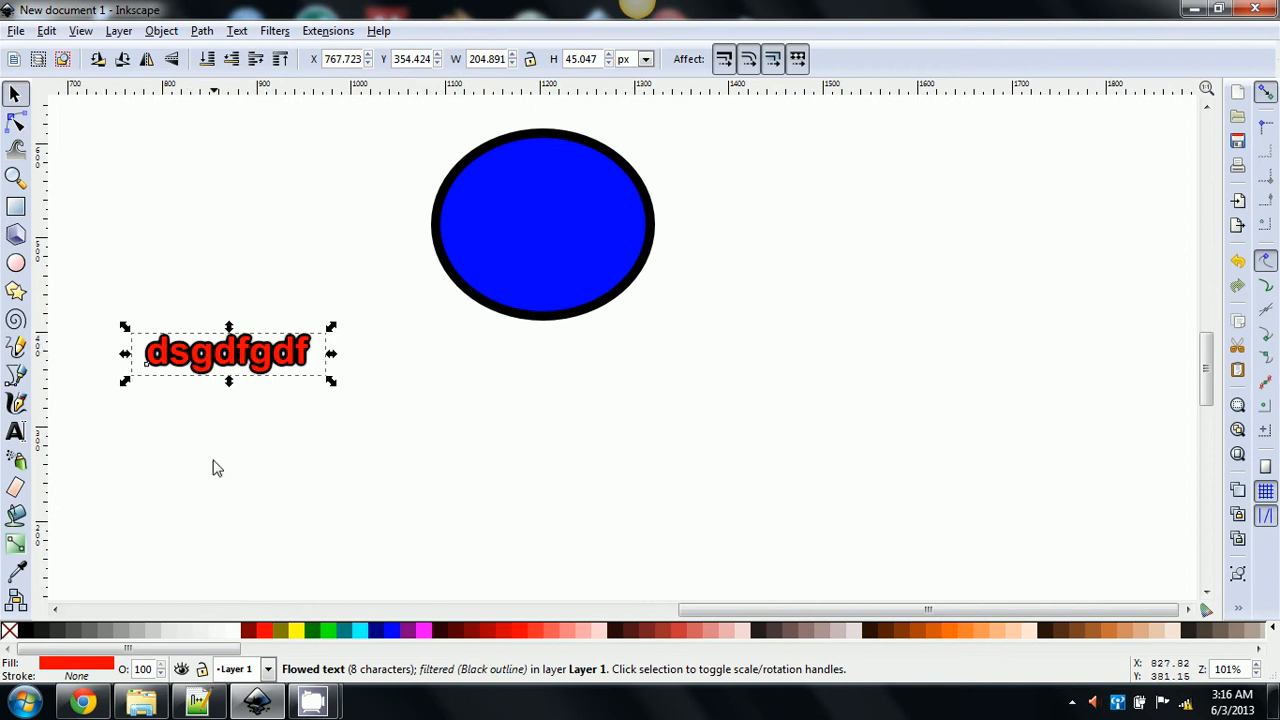
key("ctrl+z")
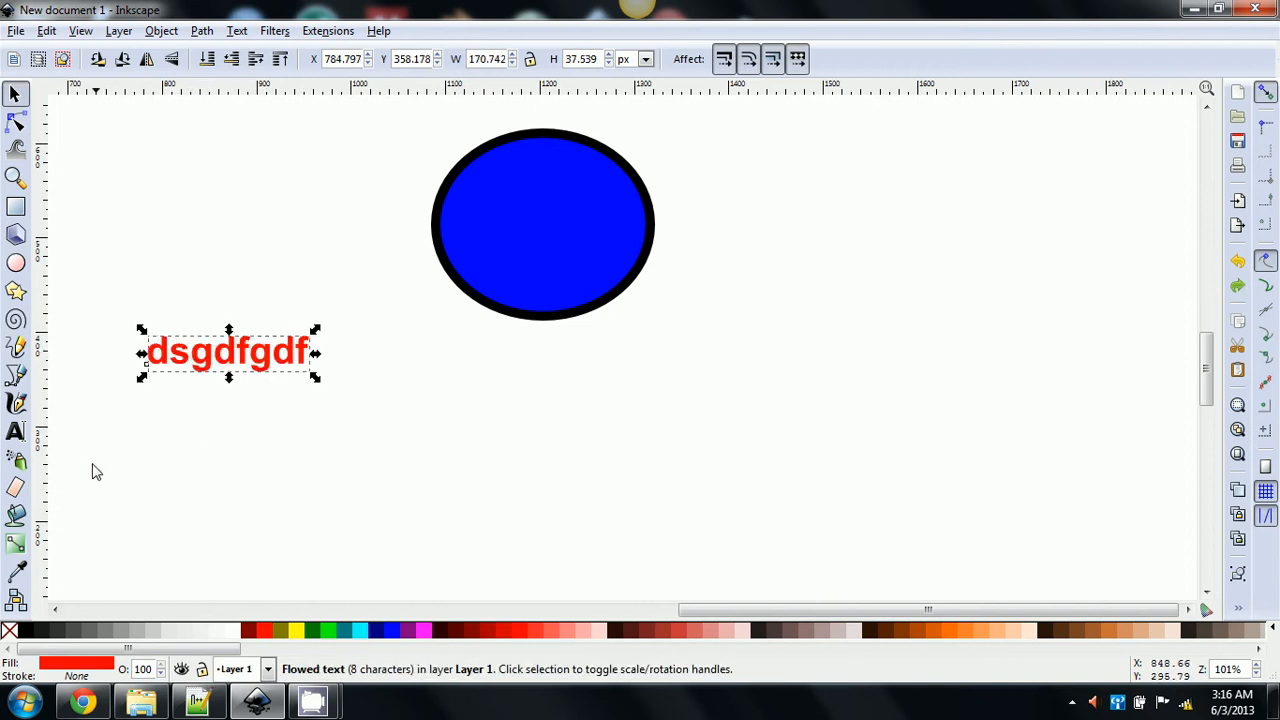
Step: Give the red "dsgdfgdf" text a black stroke, trying a width of 5 px and settling on 2 px
left_click(26, 636, "shift")
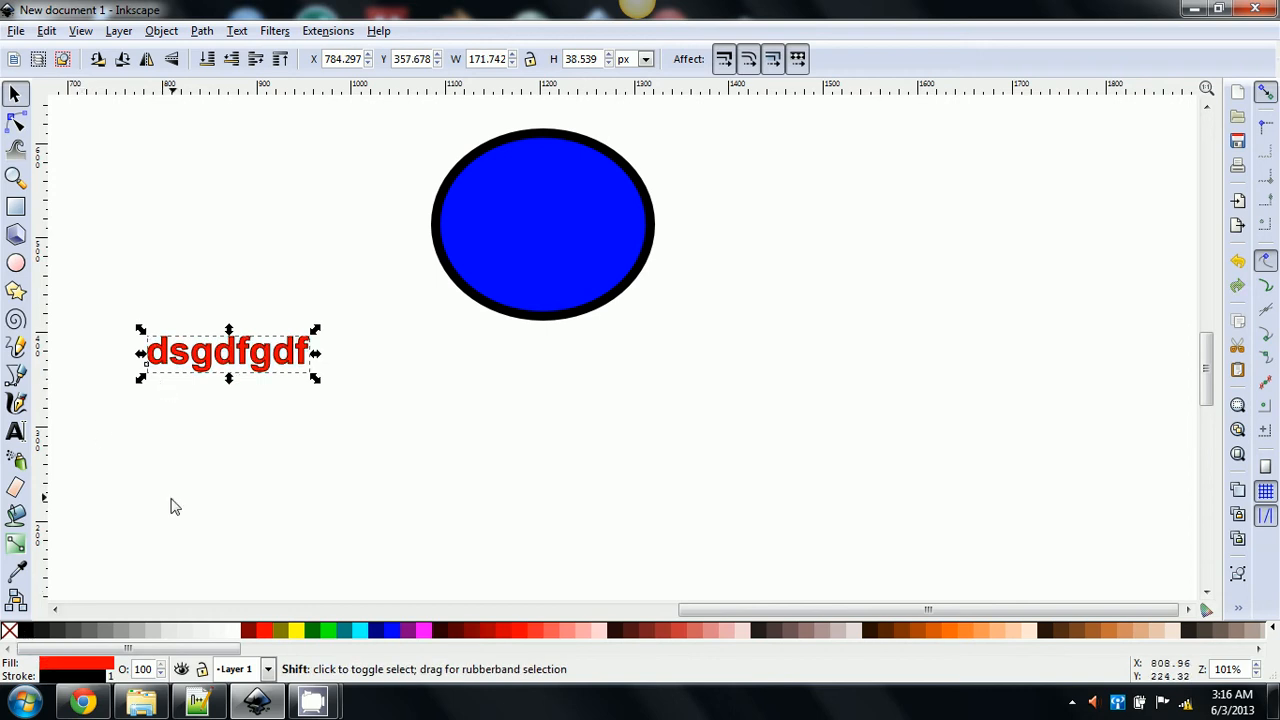
left_click(72, 680)
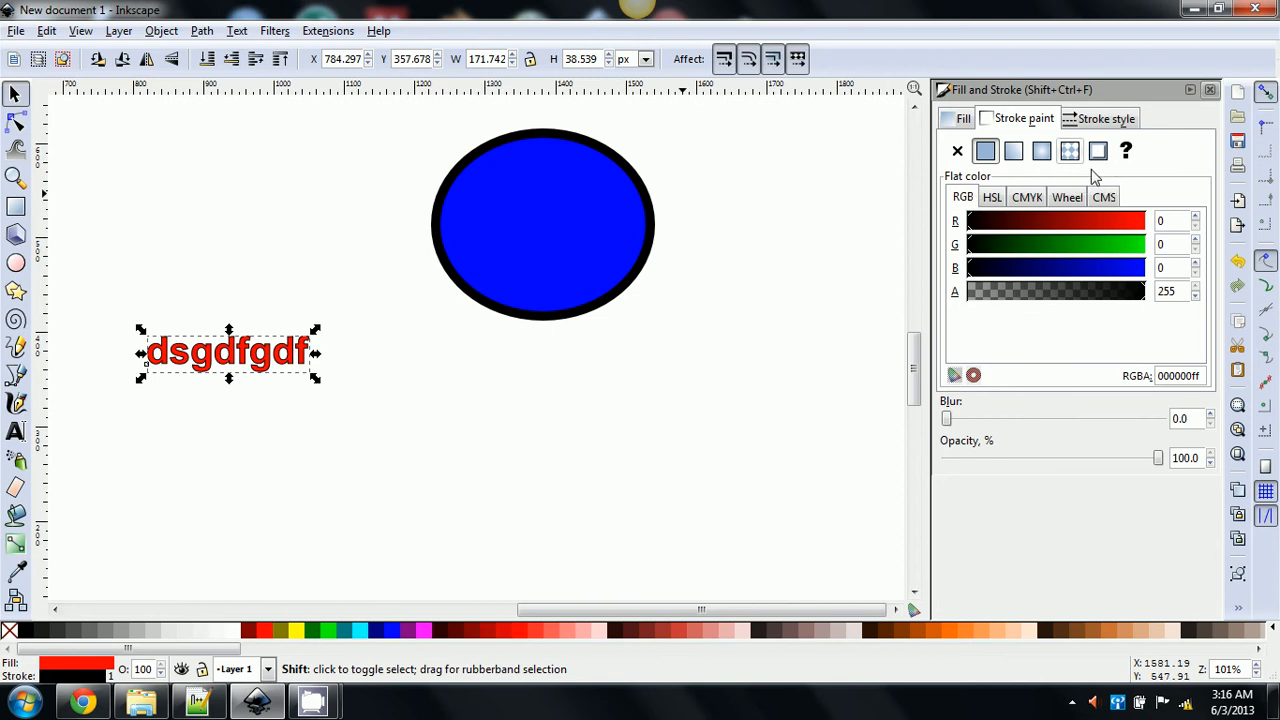
left_click(1093, 118)
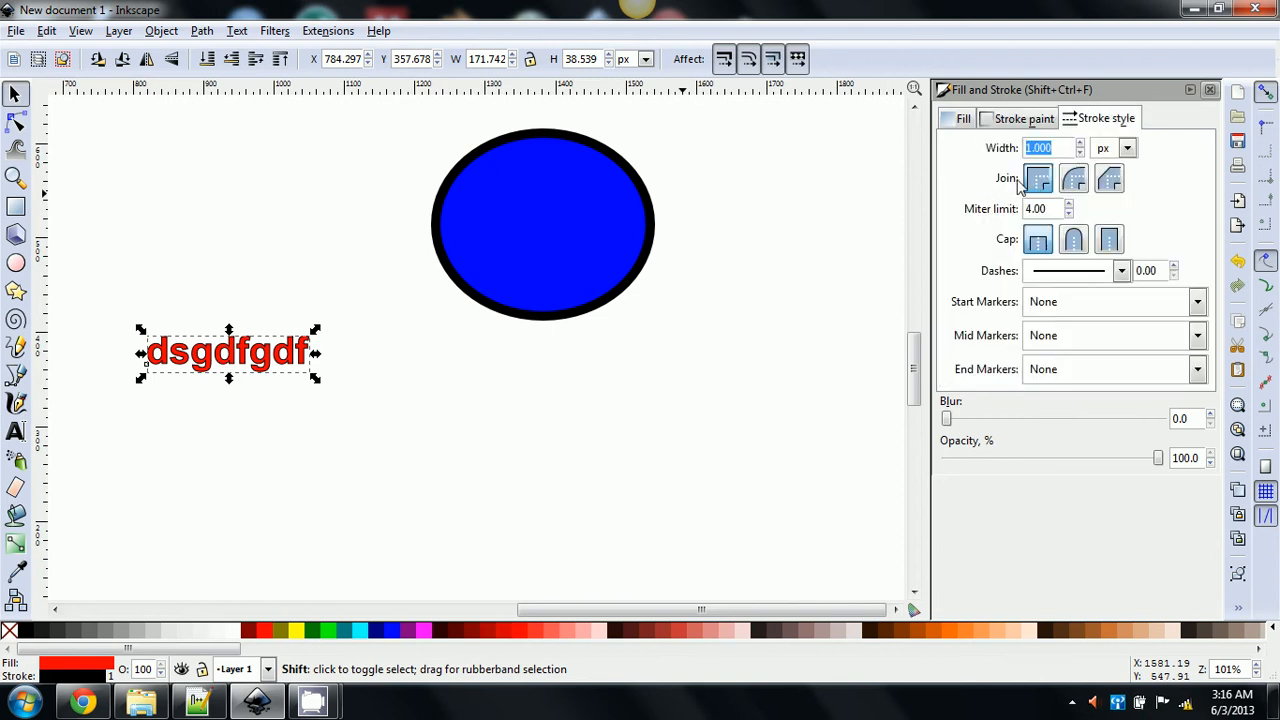
type("5")
key("Return")
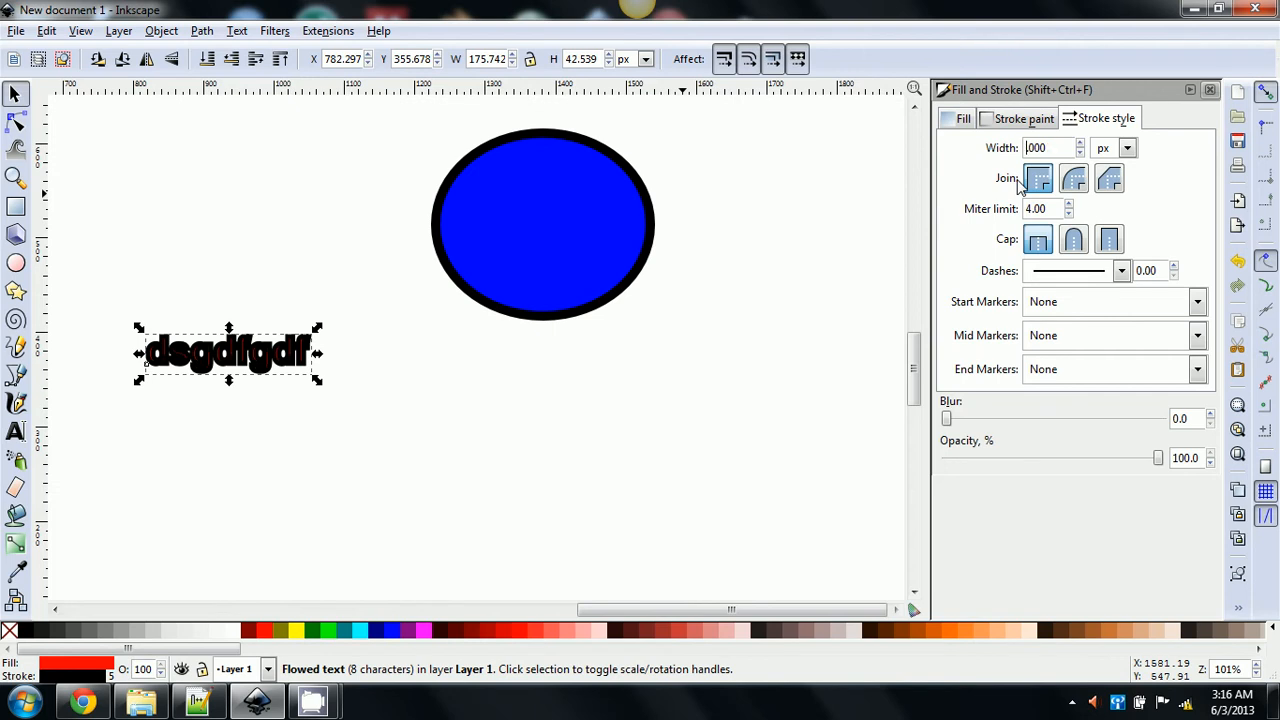
type("2")
key("Return")
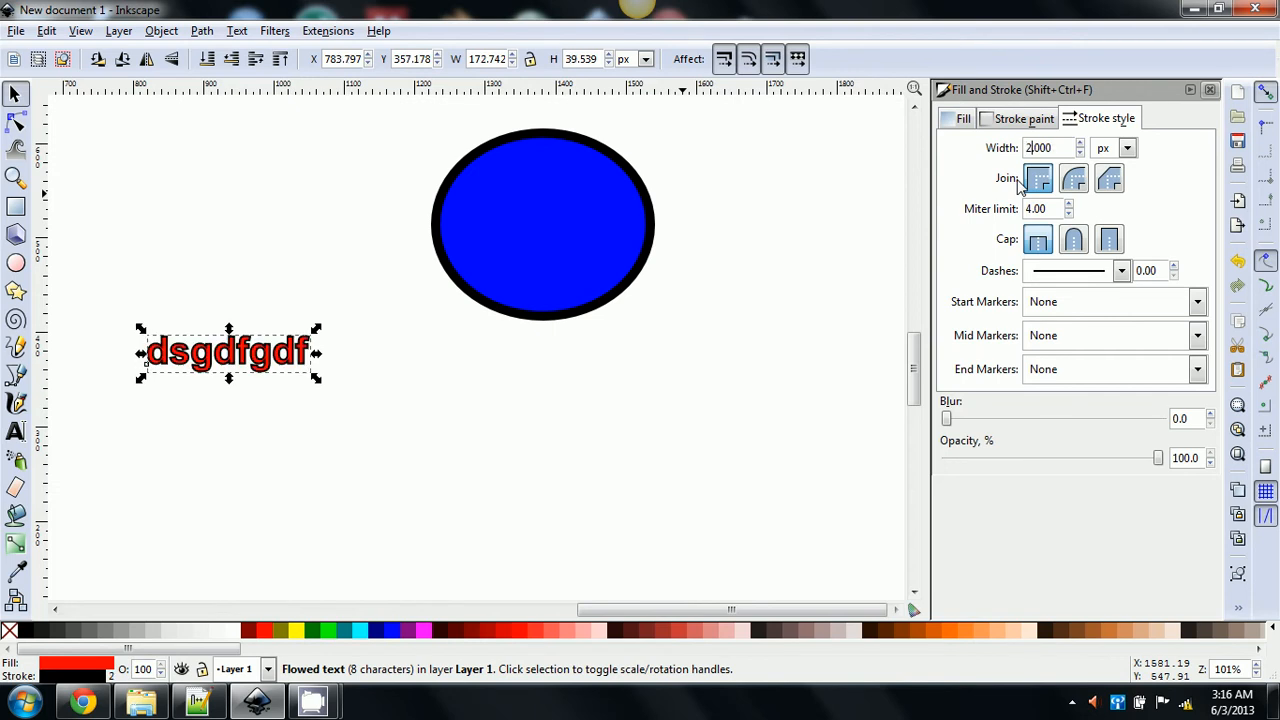
left_click(1210, 89)
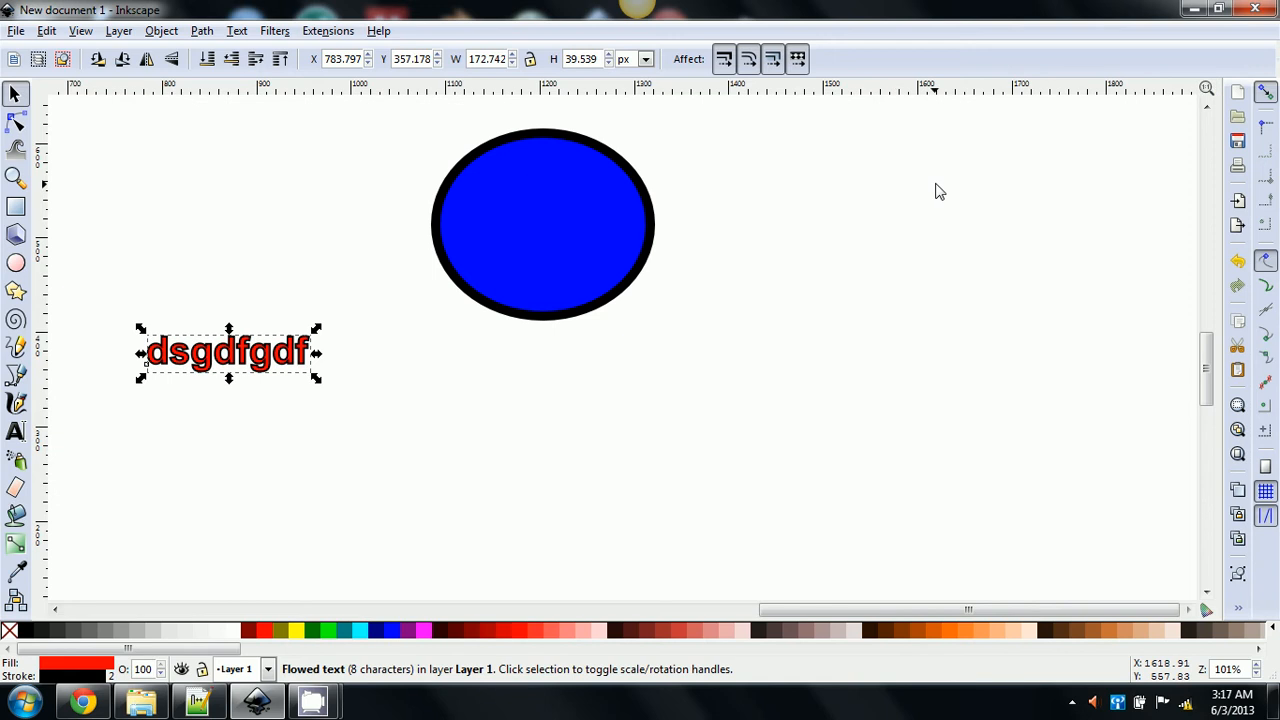
Step: Undo the stroke width changes and the black stroke on the red text
key("ctrl+z")
key("ctrl+z")
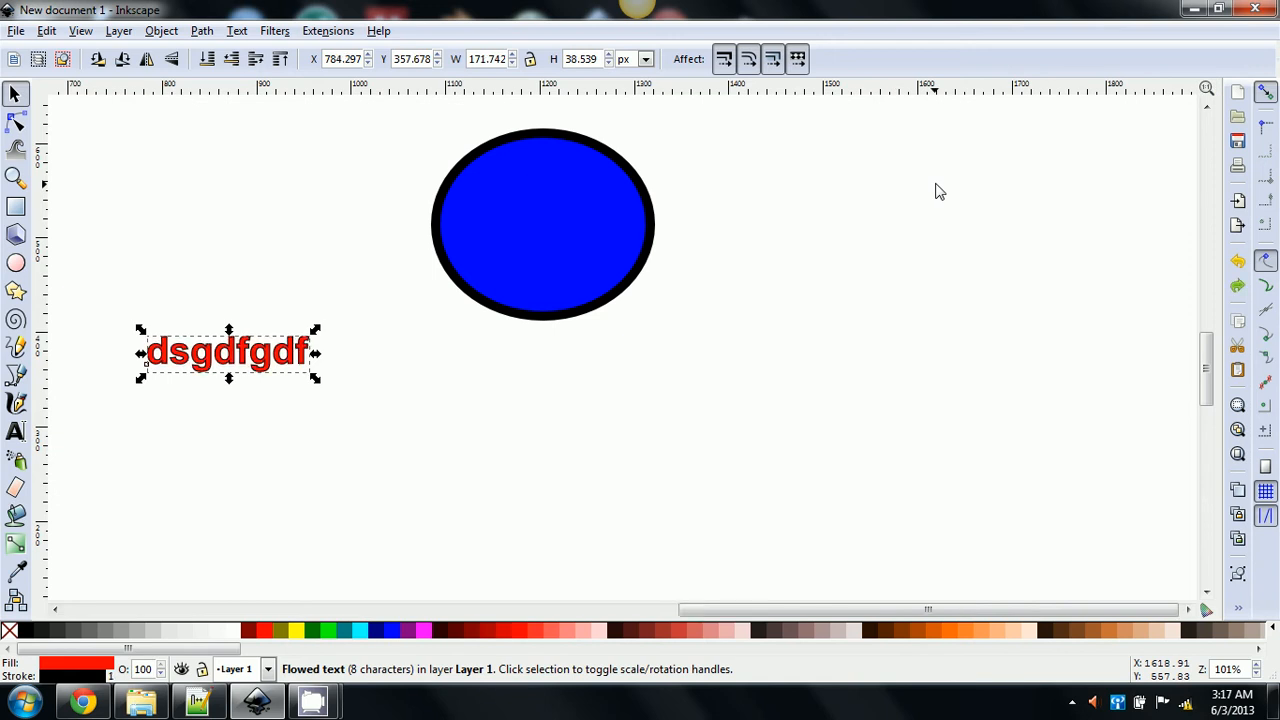
key("ctrl+z")
Step: Apply the Clean edges filter from the ABCs group to the red text and undo it
left_click(275, 32)
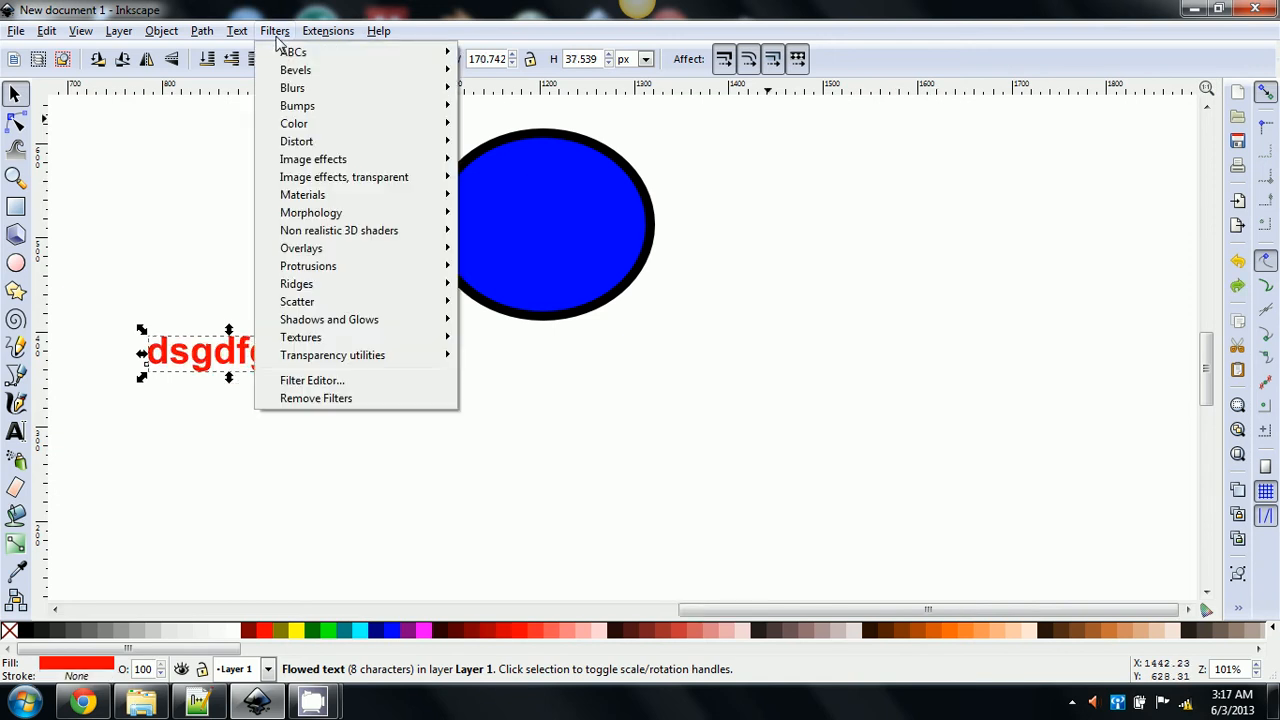
mouse_move(314, 52)
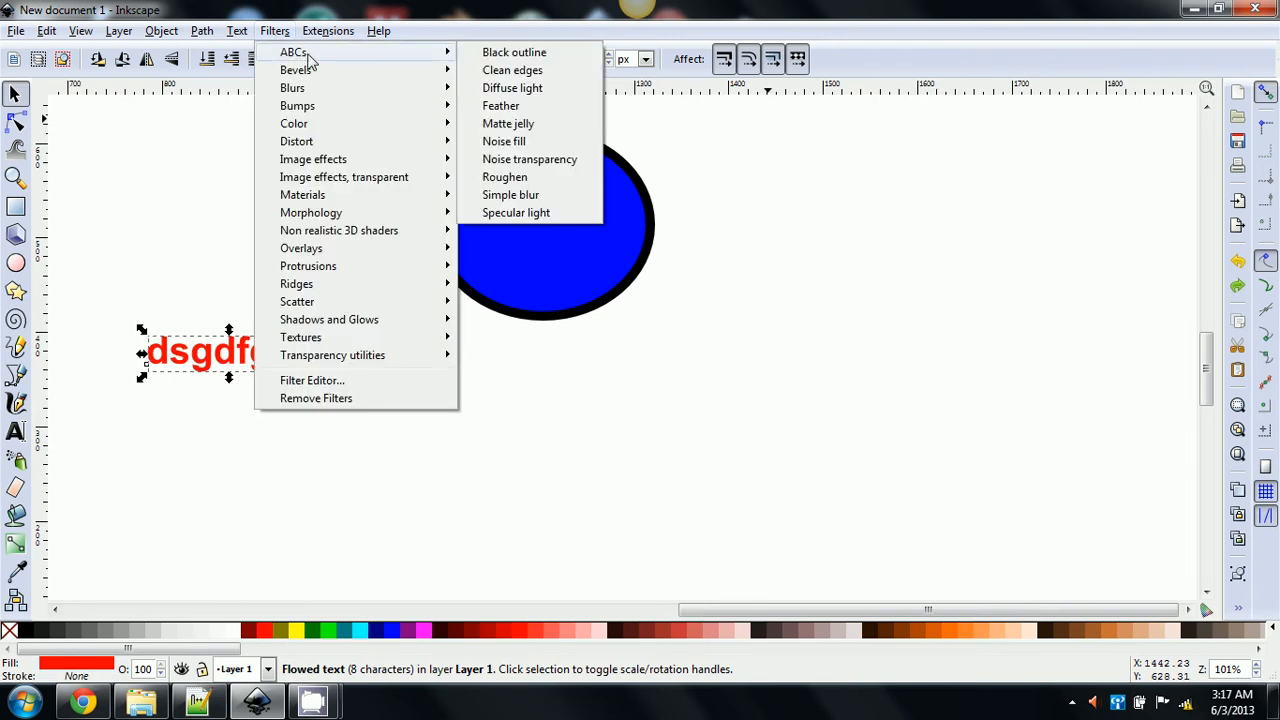
left_click(496, 72)
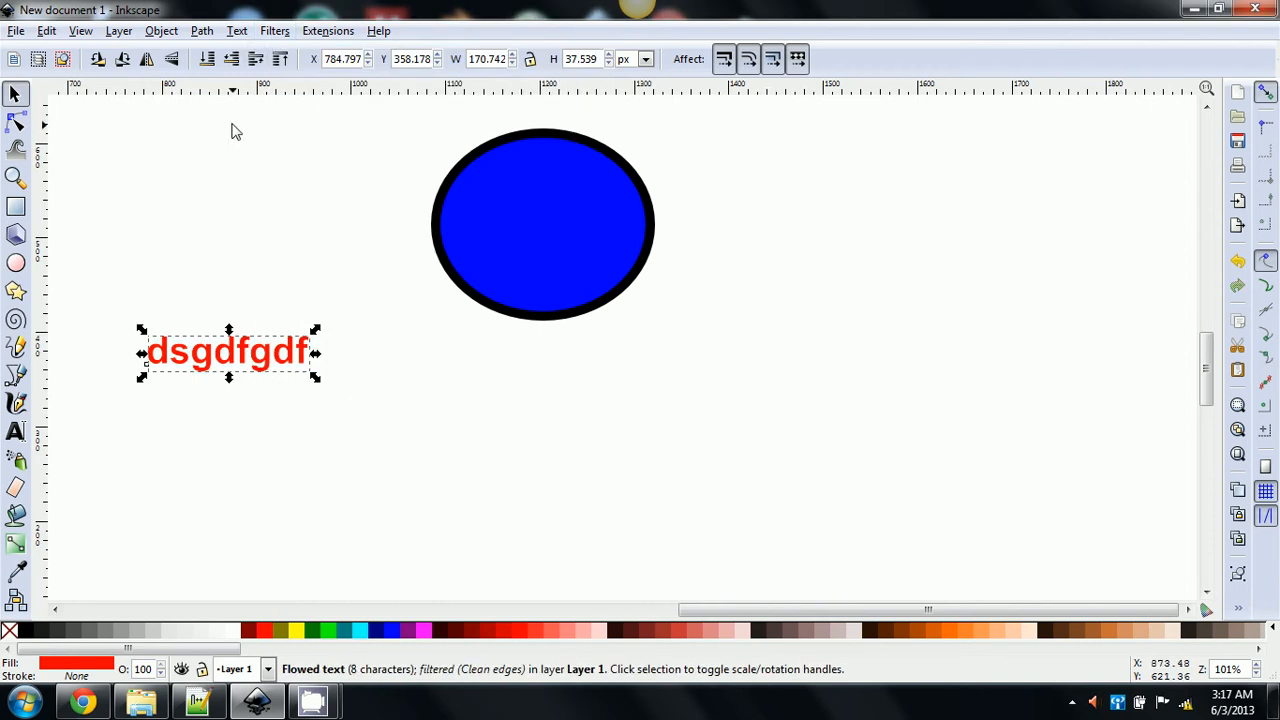
key("ctrl+z")
Step: Apply the Black outline filter from the ABCs group to the red text
left_click(274, 31)
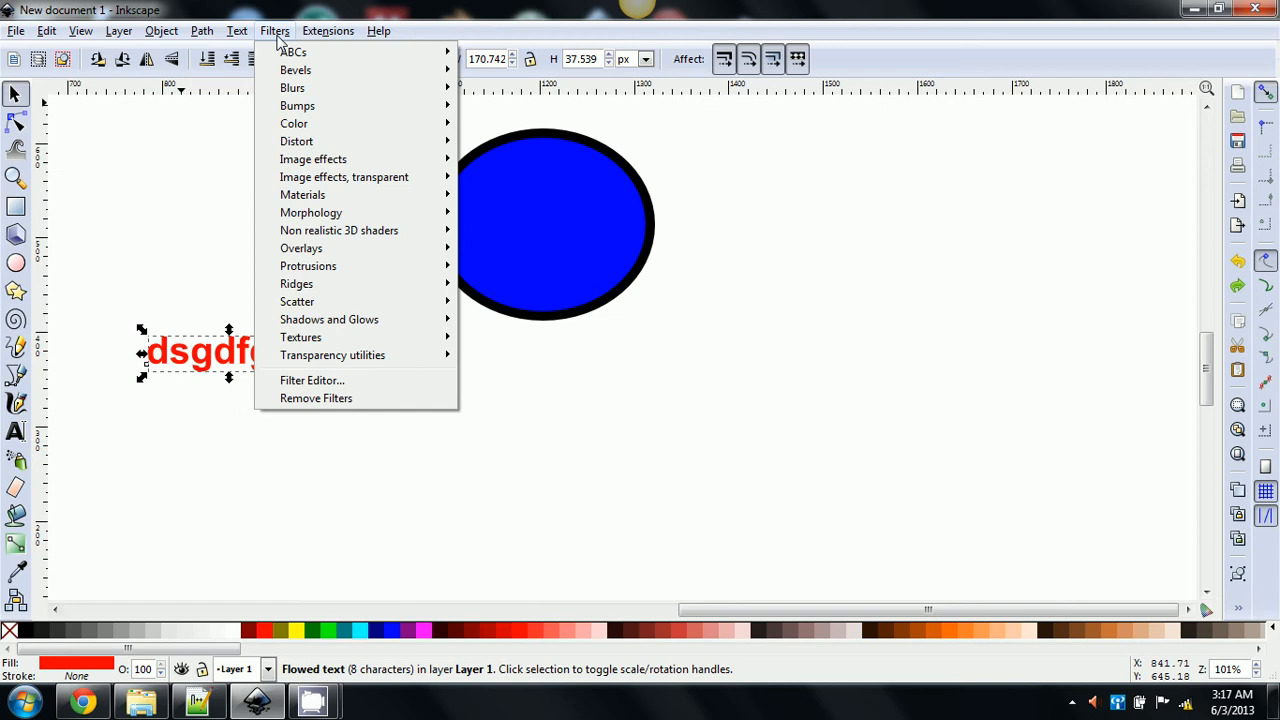
mouse_move(378, 31)
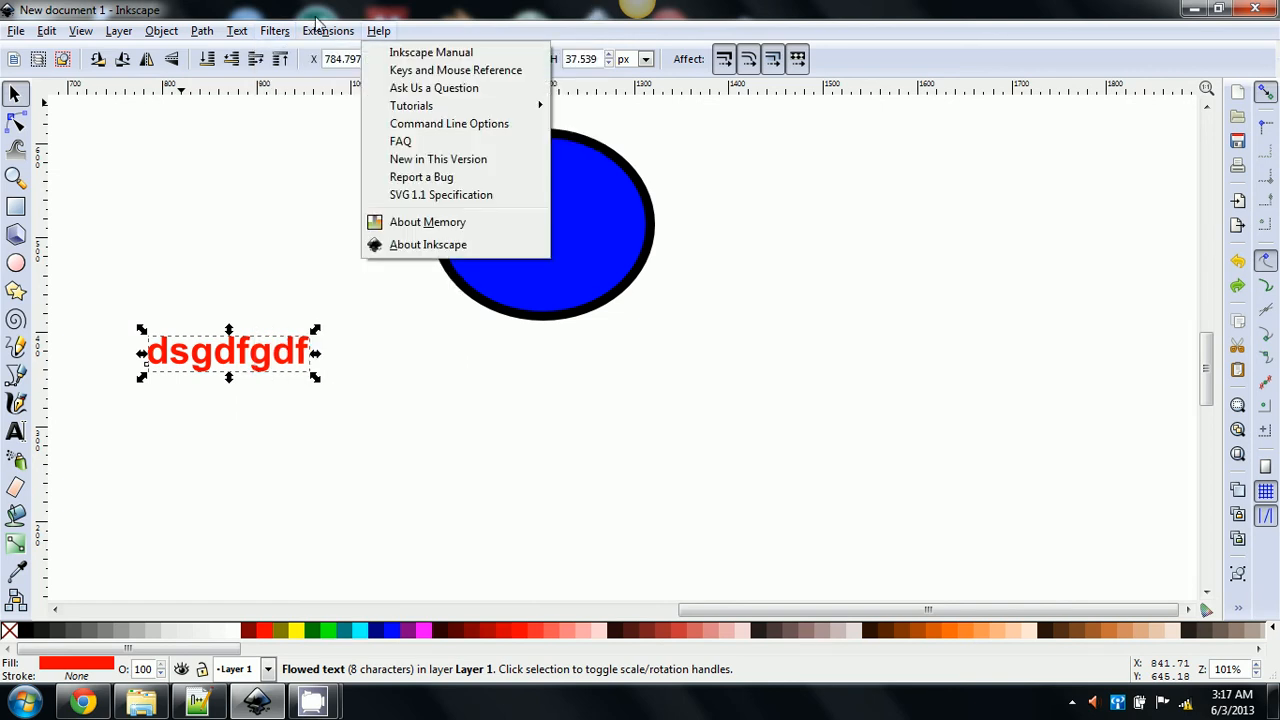
mouse_move(284, 33)
mouse_move(304, 58)
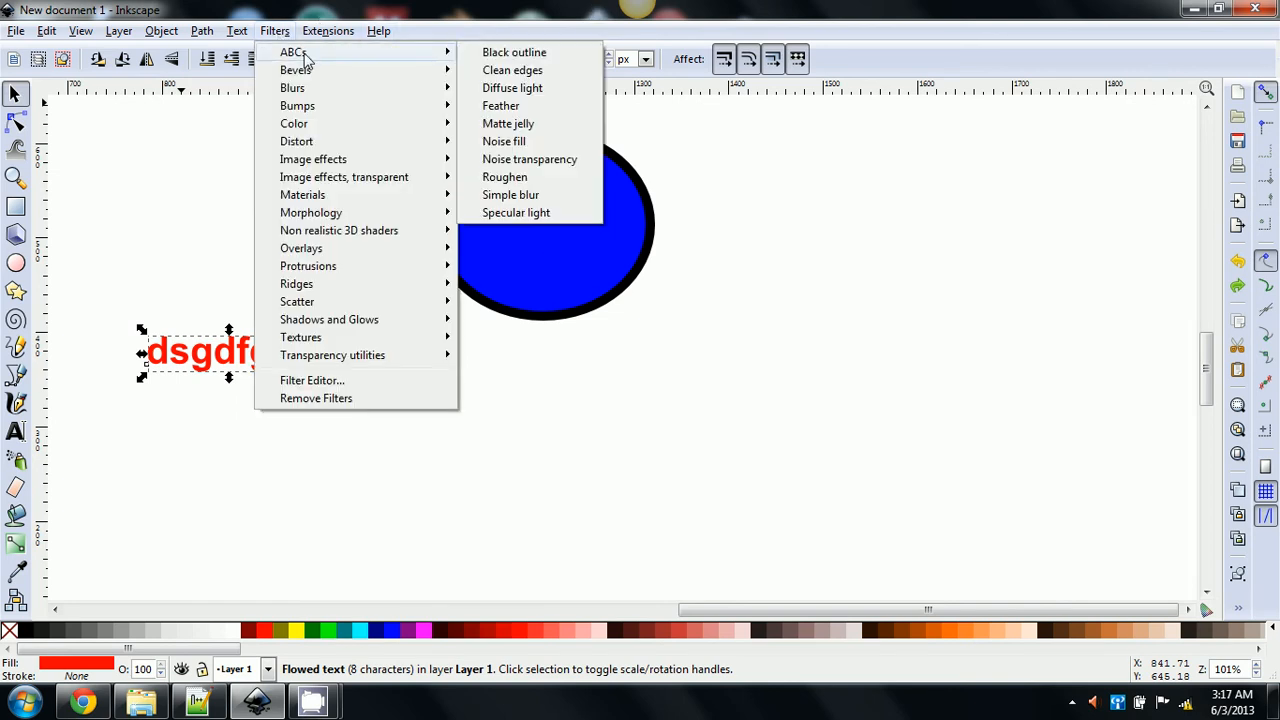
left_click(522, 58)
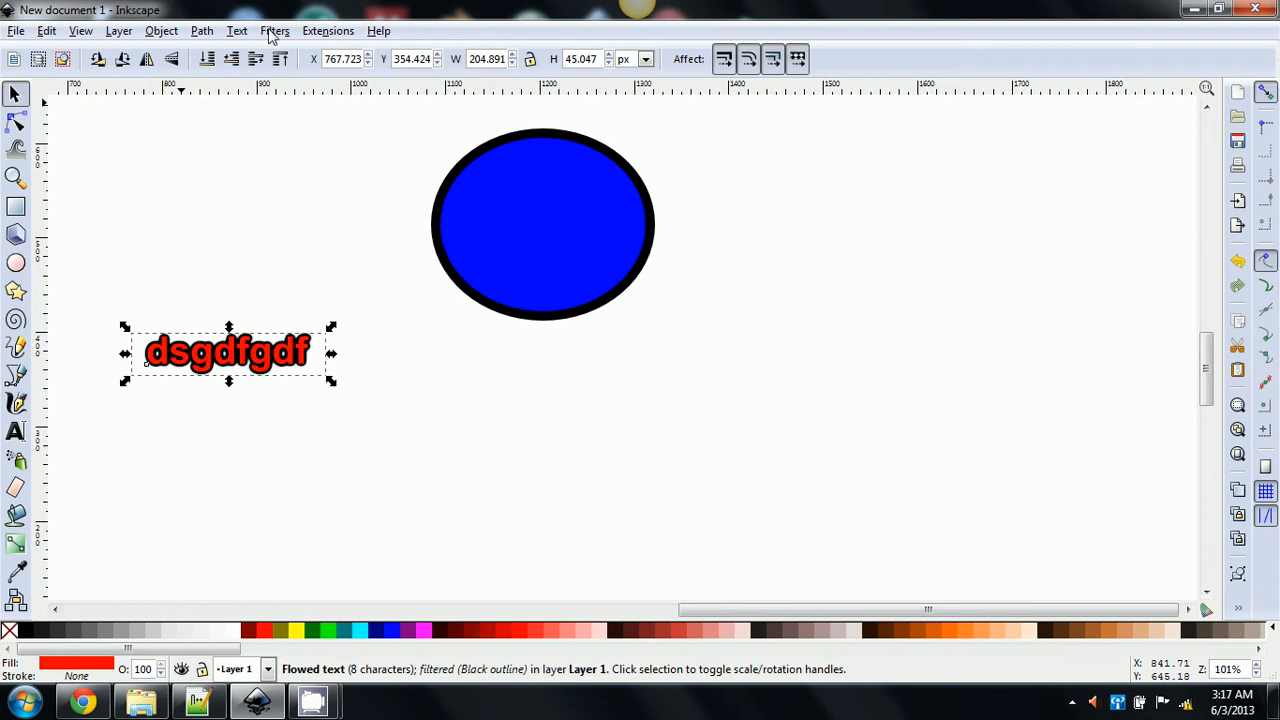
Step: Apply the Noise transparency filter from the ABCs group to the outlined text and undo it
left_click(270, 33)
mouse_move(291, 52)
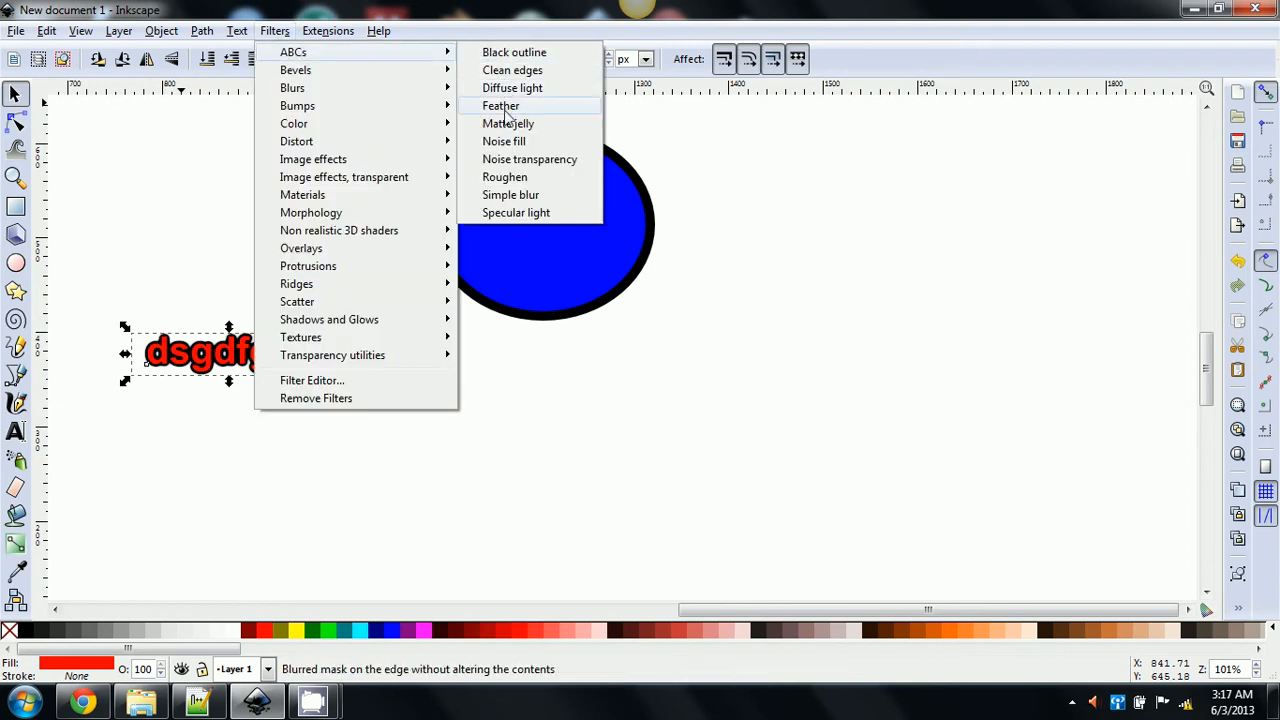
left_click(522, 160)
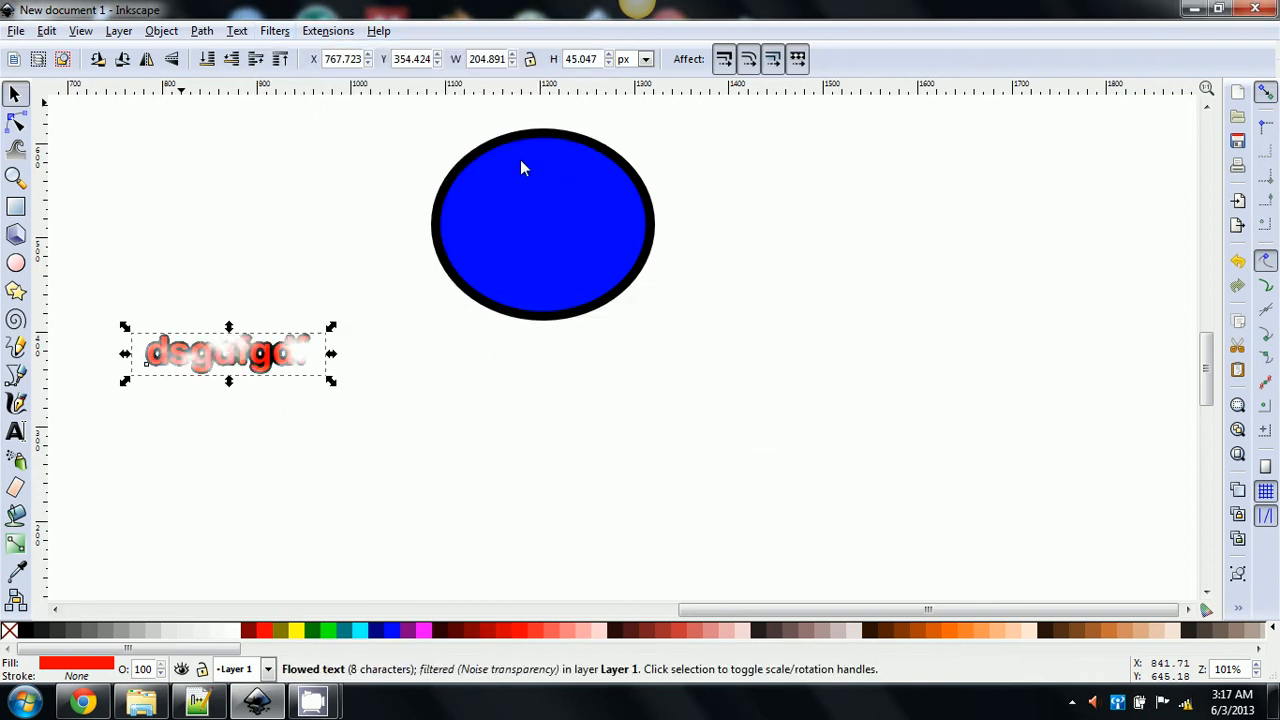
key("ctrl+z")
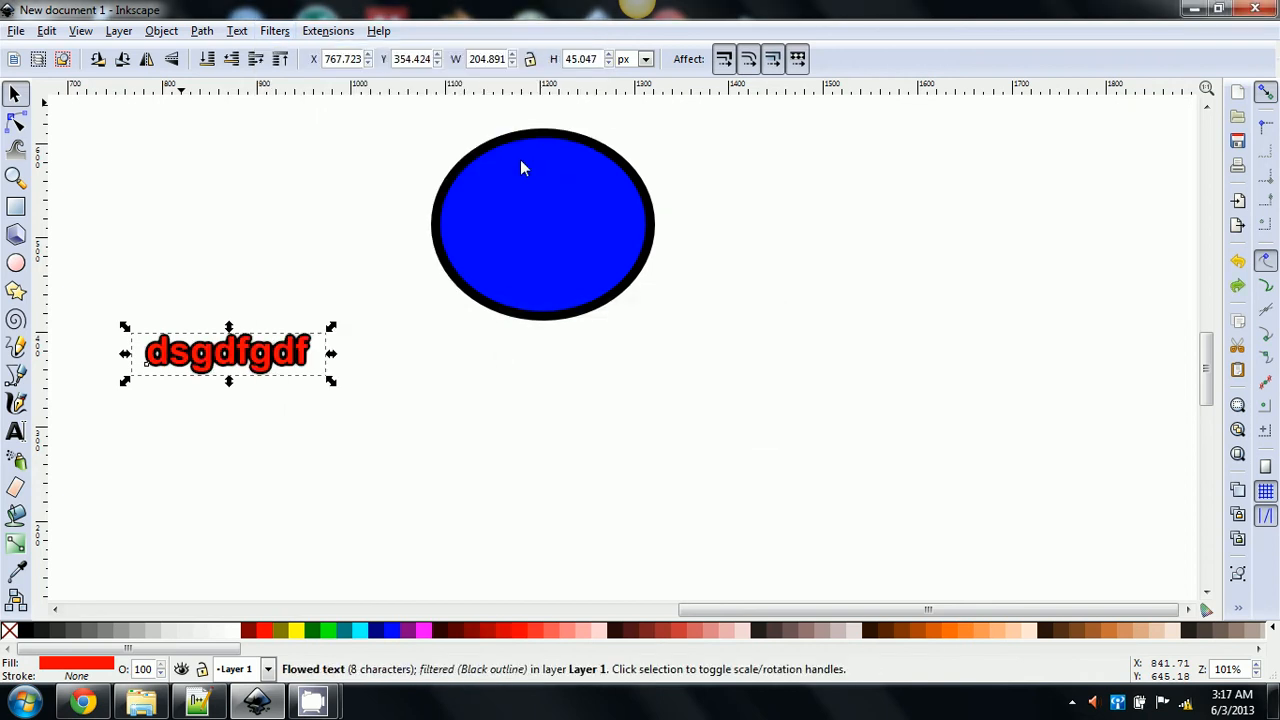
Step: Add the Diffuse light filter from the ABCs group to the outlined text
left_click(276, 31)
mouse_move(331, 51)
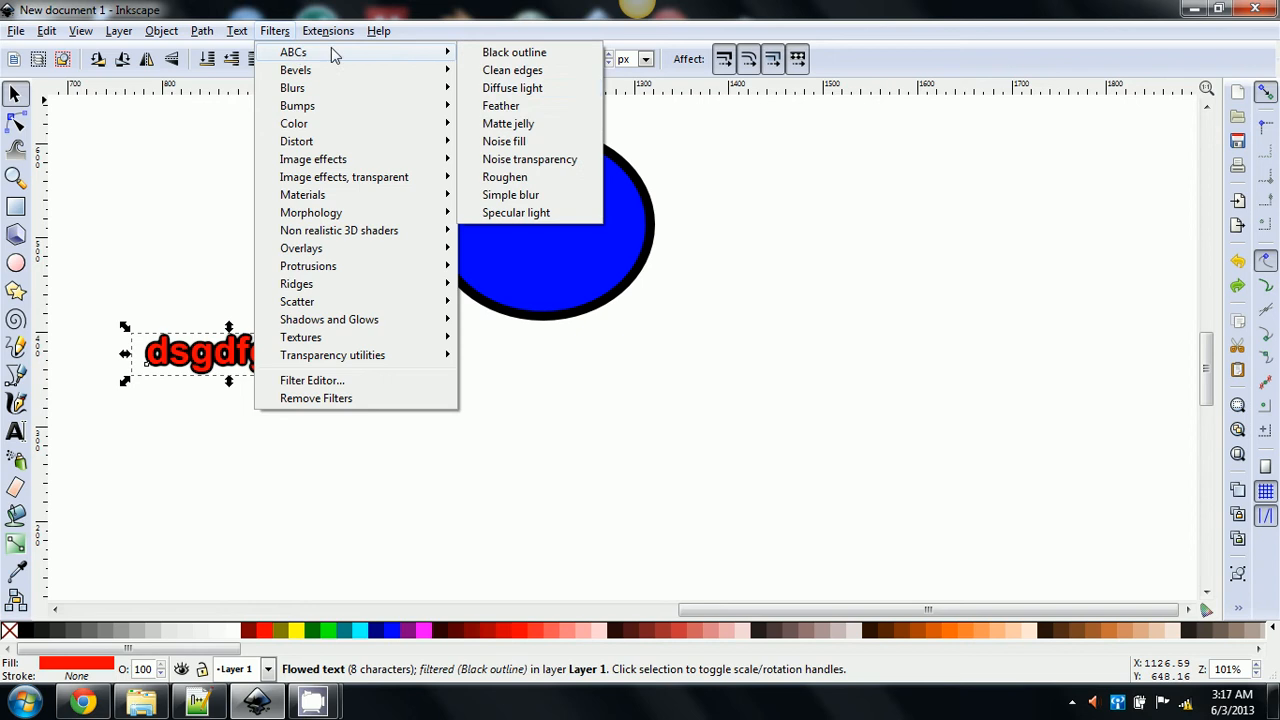
left_click(505, 88)
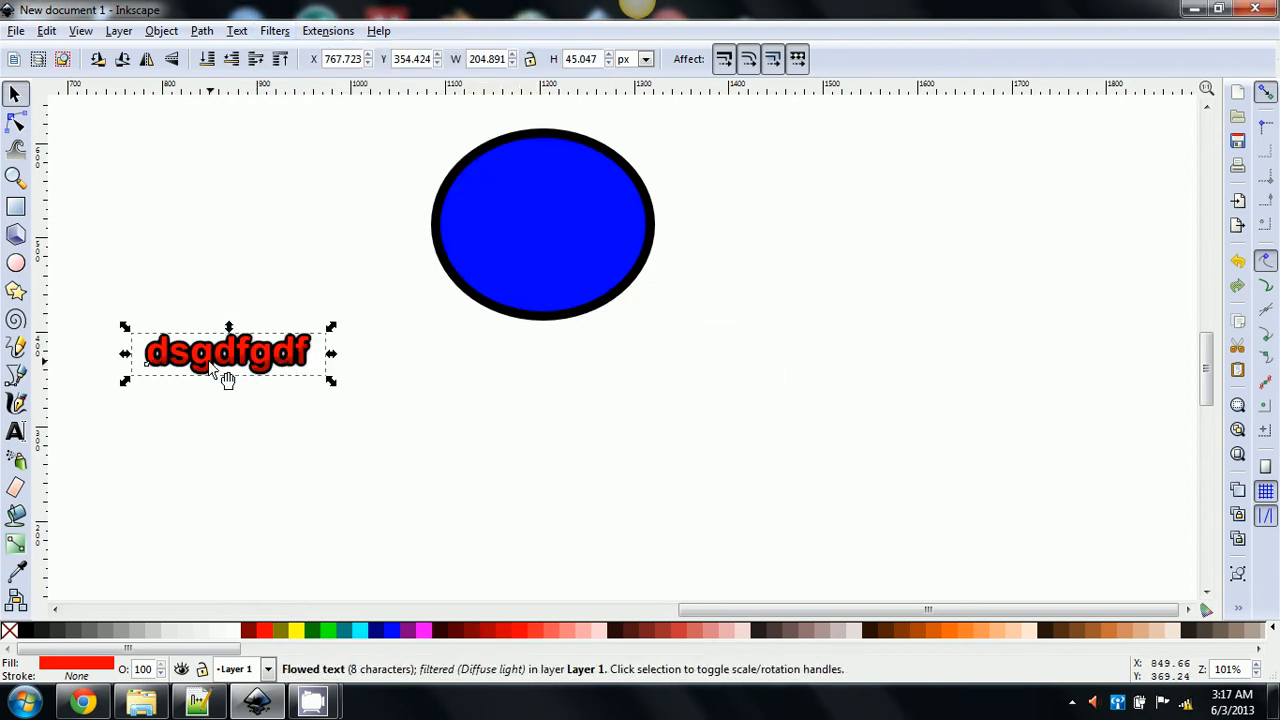
Step: Add the Noise fill filter from the ABCs group to the text
left_click(276, 31)
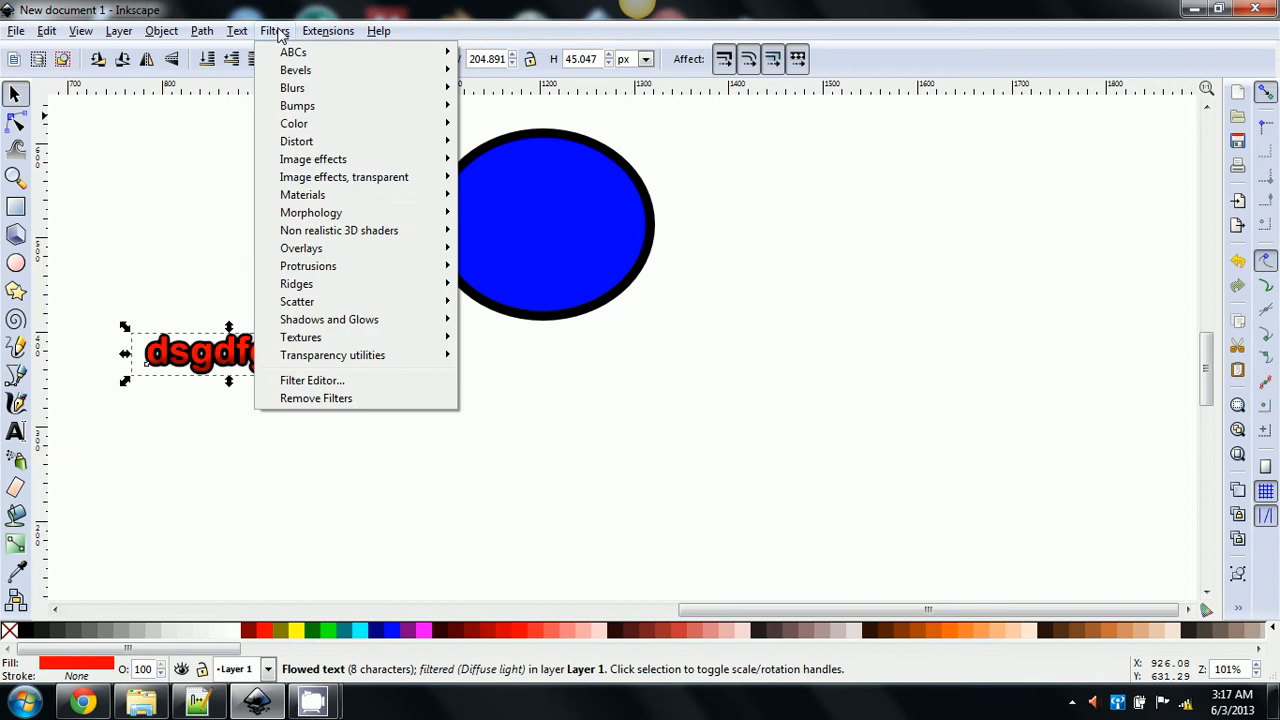
mouse_move(333, 62)
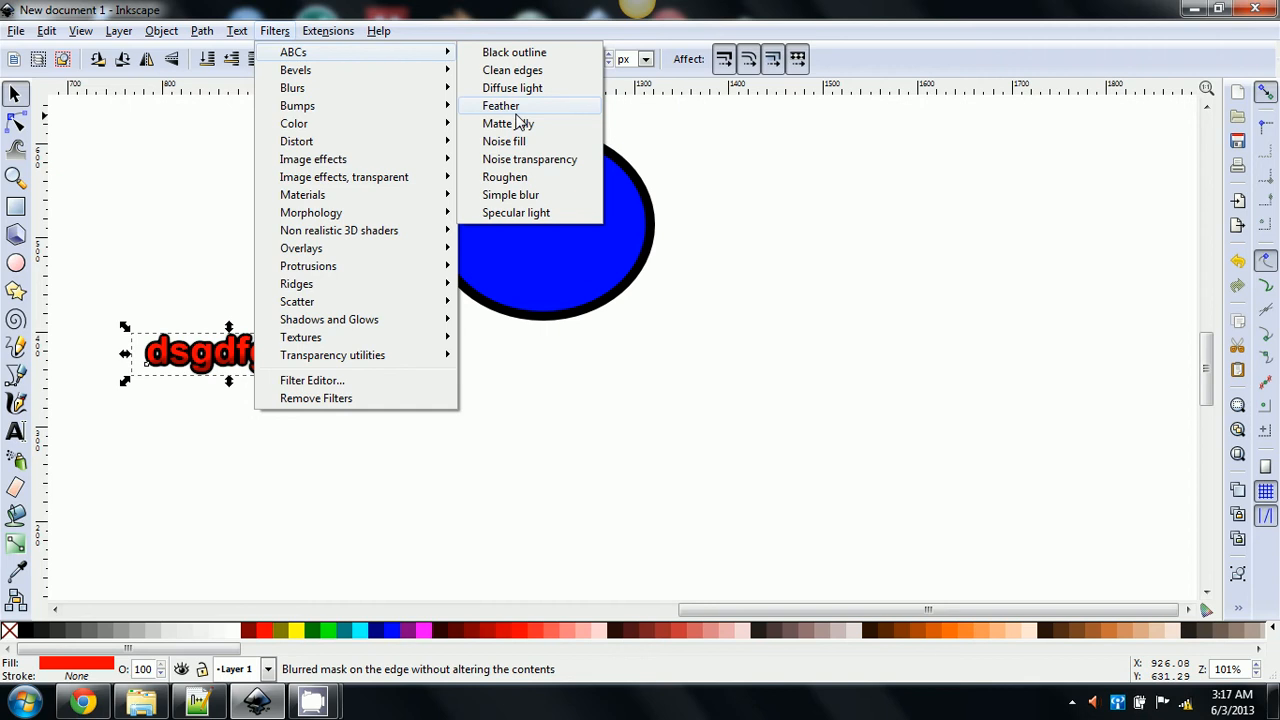
left_click(506, 143)
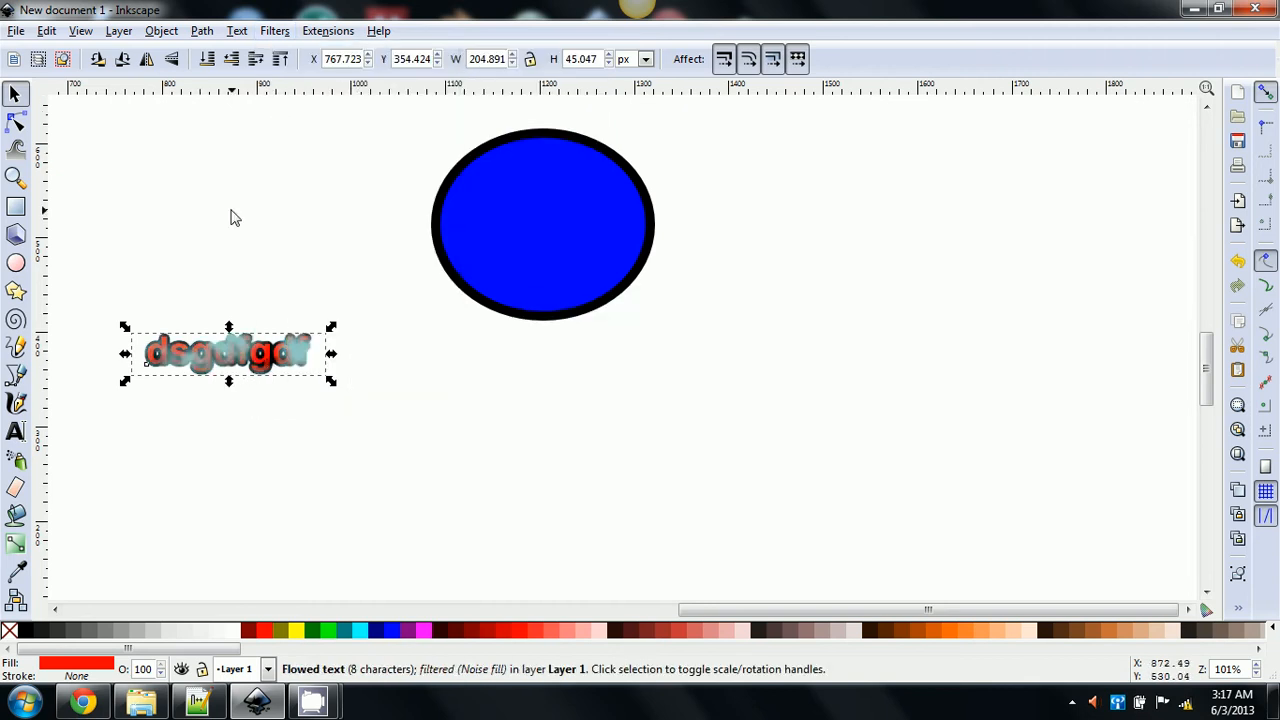
Step: Remove all filters from the text and undo the removal
left_click(274, 32)
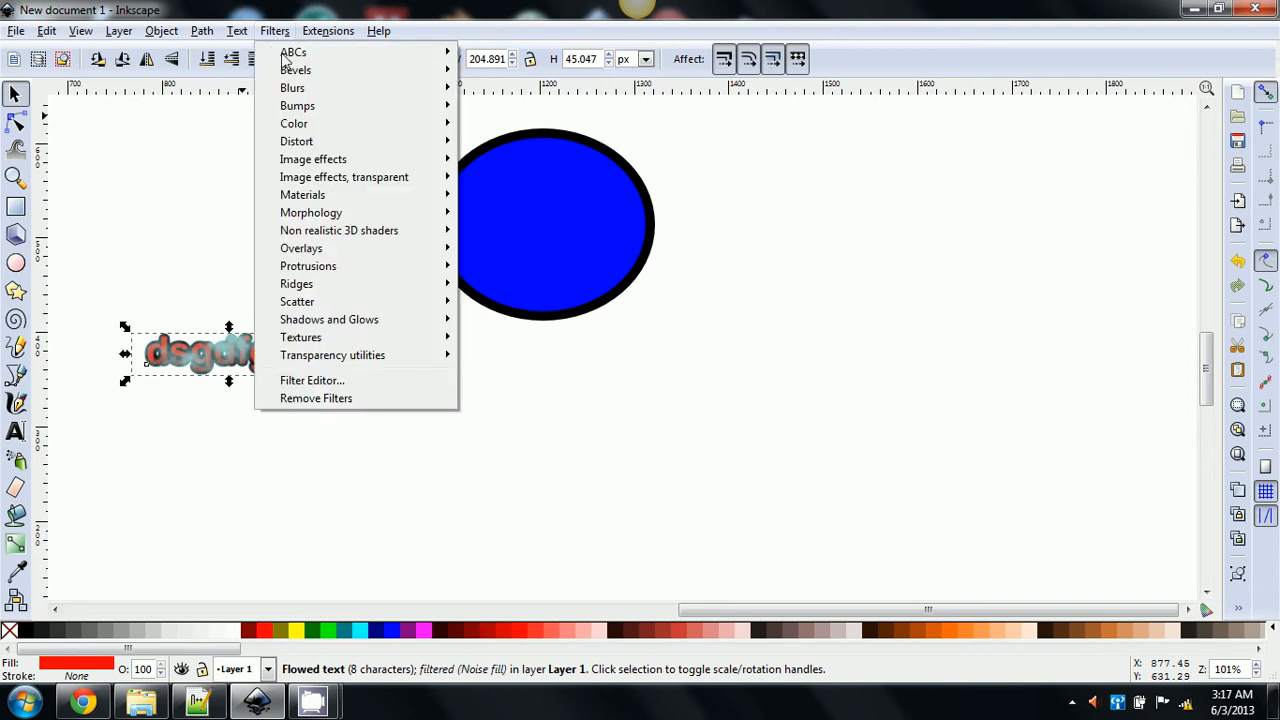
mouse_move(370, 55)
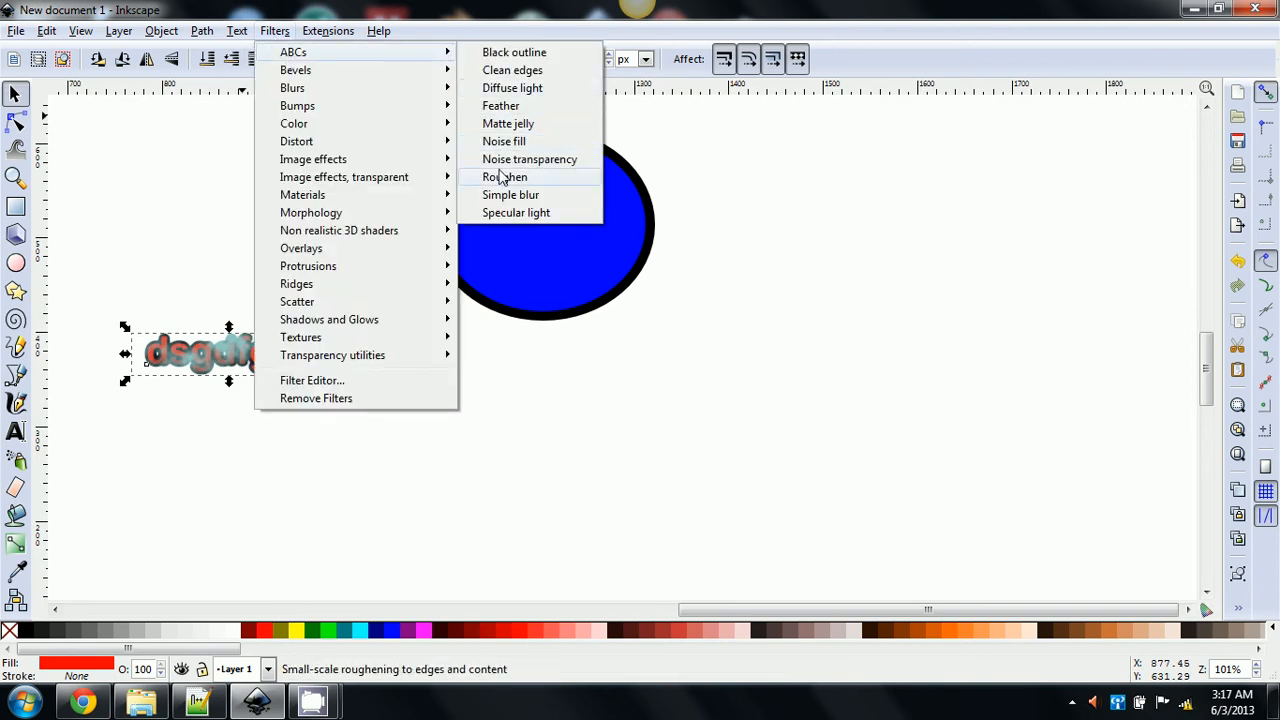
left_click(332, 398)
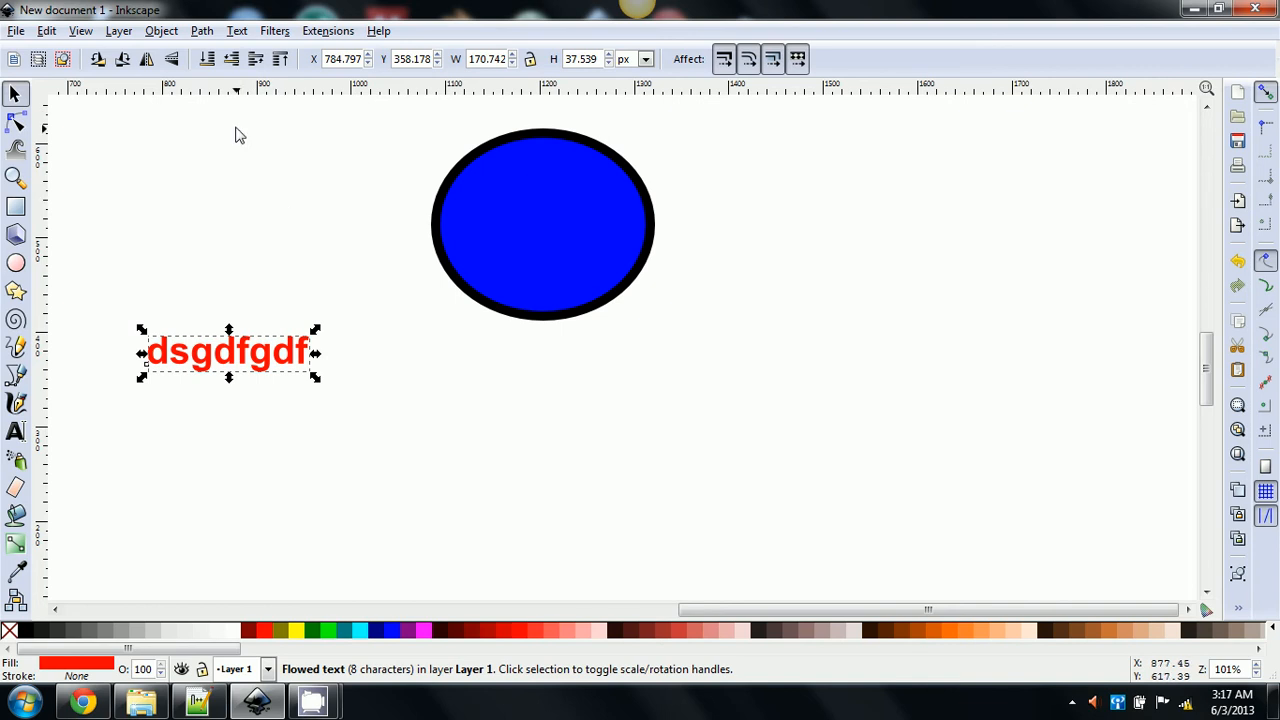
left_click(278, 33)
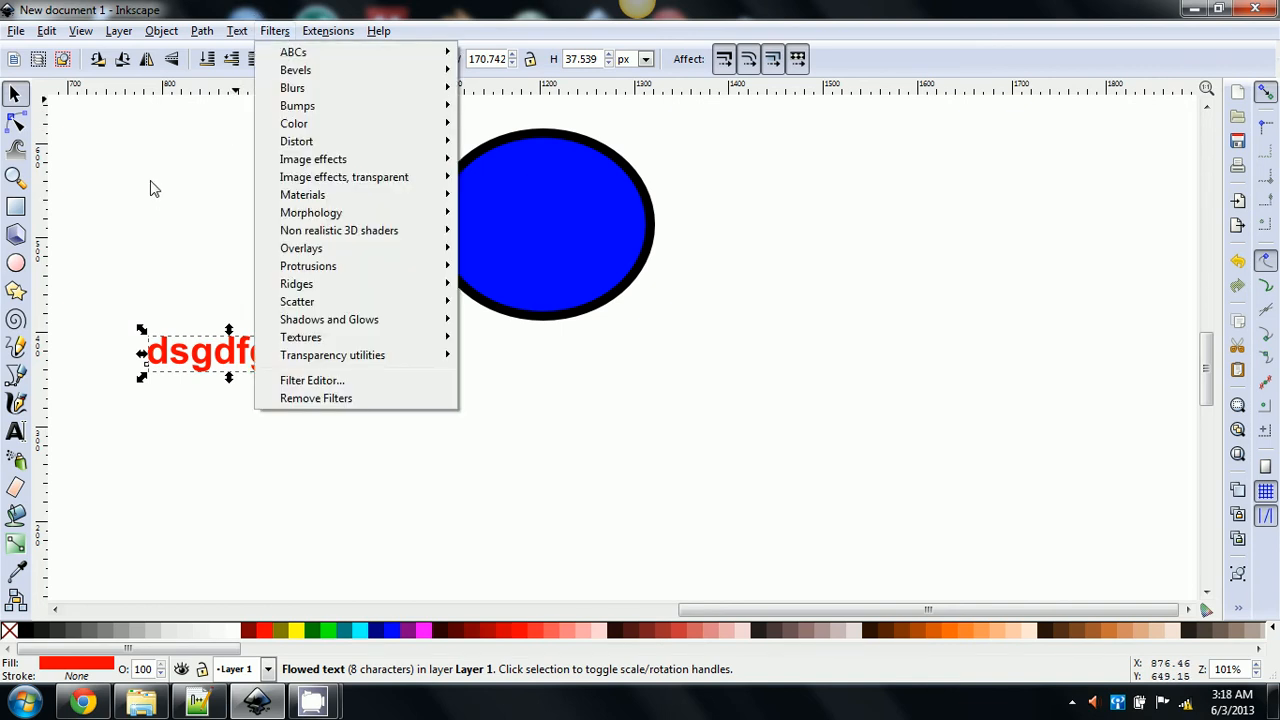
key("Escape")
key("ctrl+z")
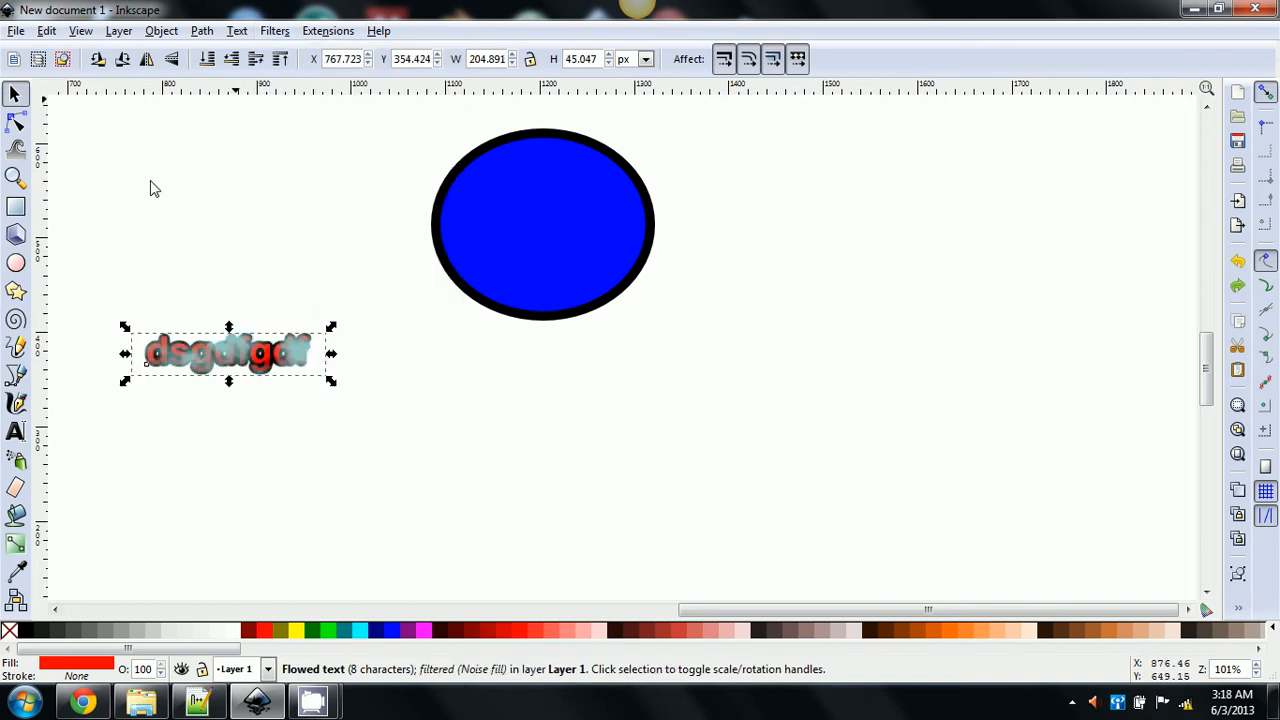
Step: Open the Filter Editor for the text and set the Noise fill filter's Gaussian Blur standard deviation to 0.0
left_click(275, 33)
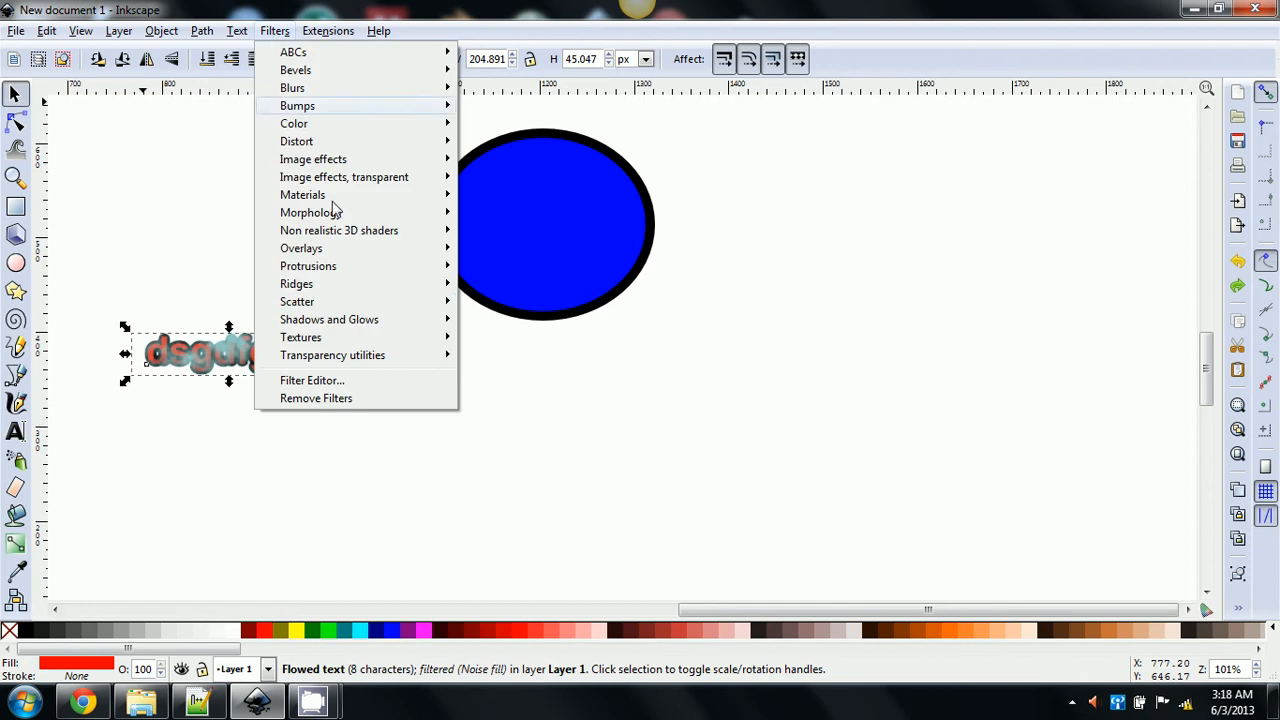
left_click(346, 382)
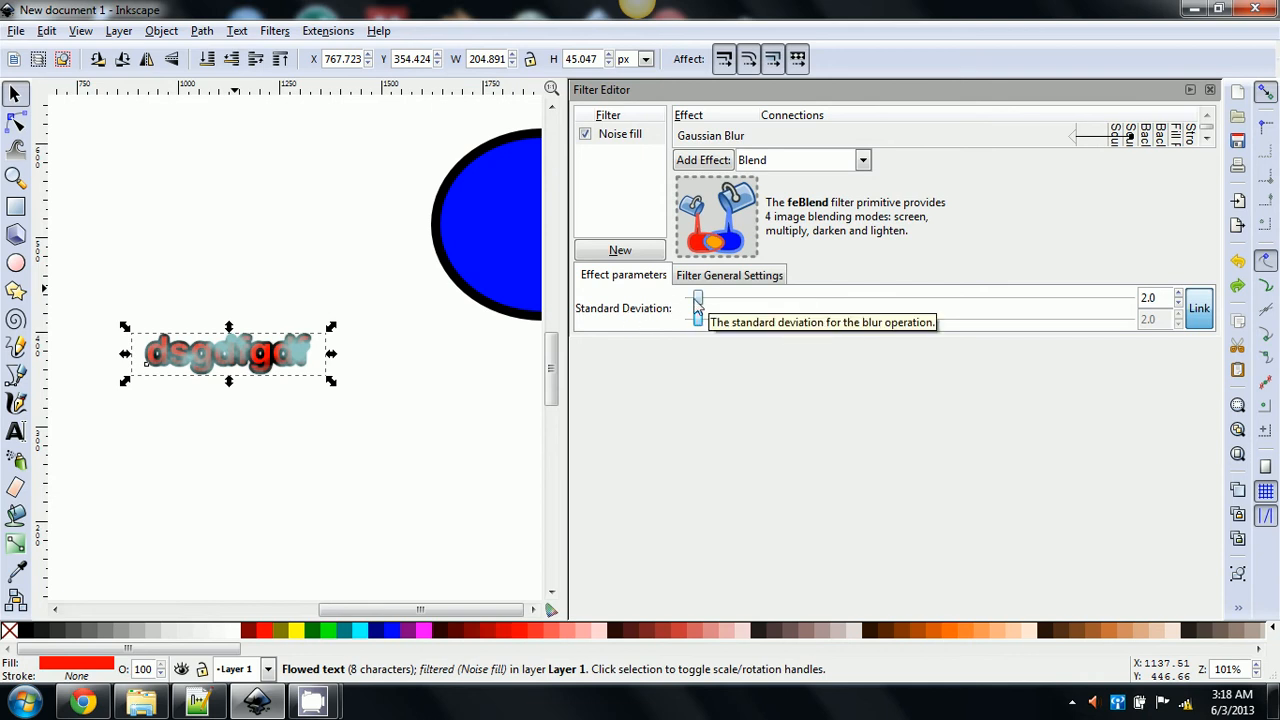
left_click_drag(698, 307, 670, 307)
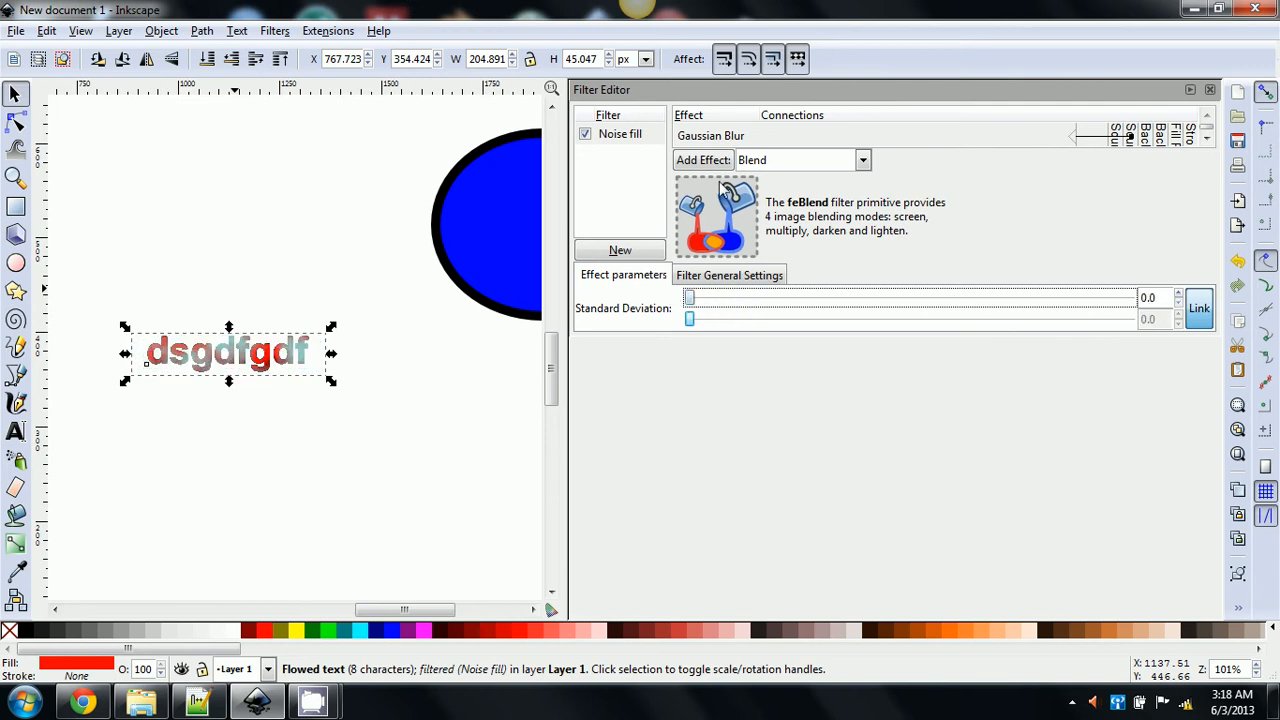
Step: Review the Diffuse Lighting effect description and the Noise fill filter's effect connections, and close the Filter Editor
left_click(863, 160)
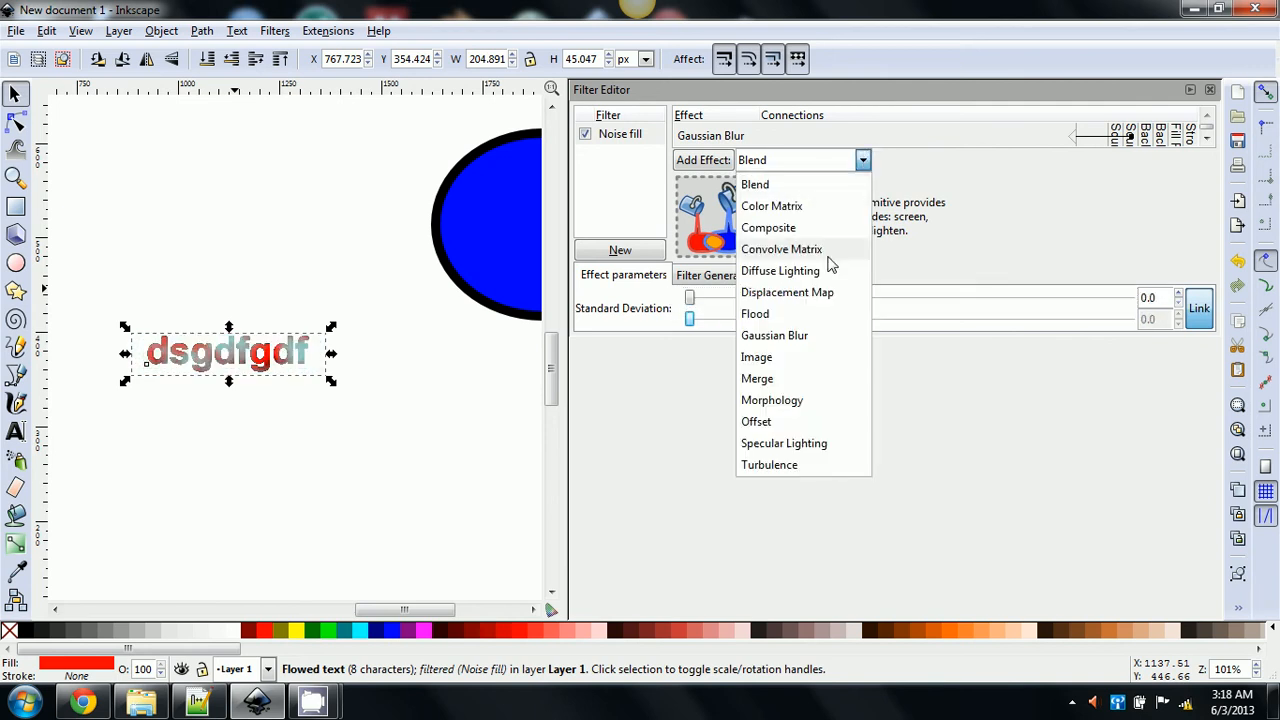
left_click(806, 272)
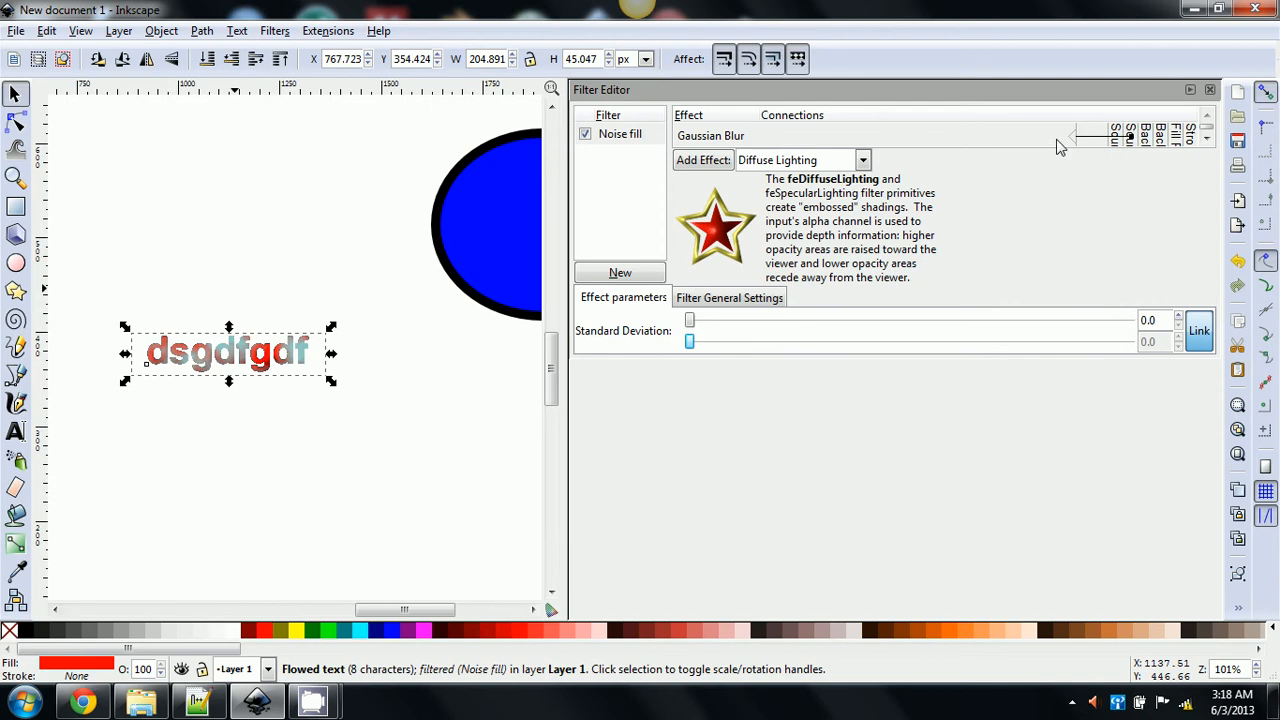
scroll(1010, 145, "down", 2)
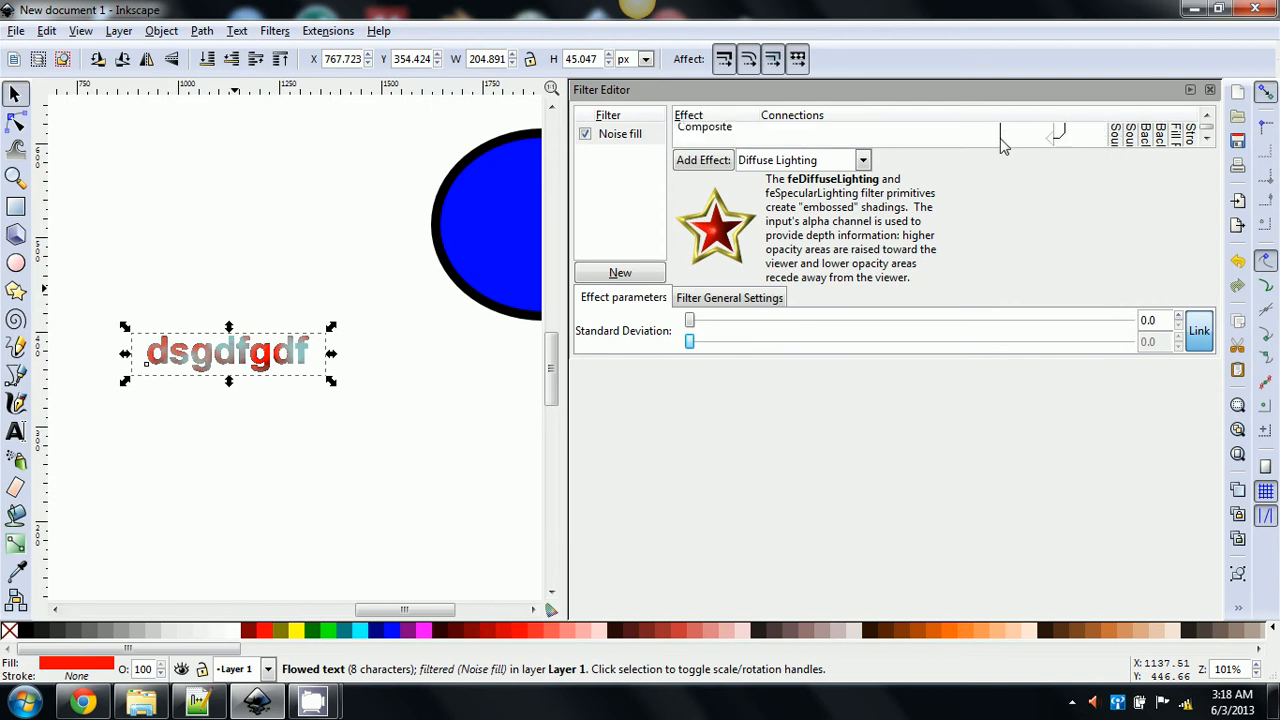
scroll(1010, 143, "up", 2)
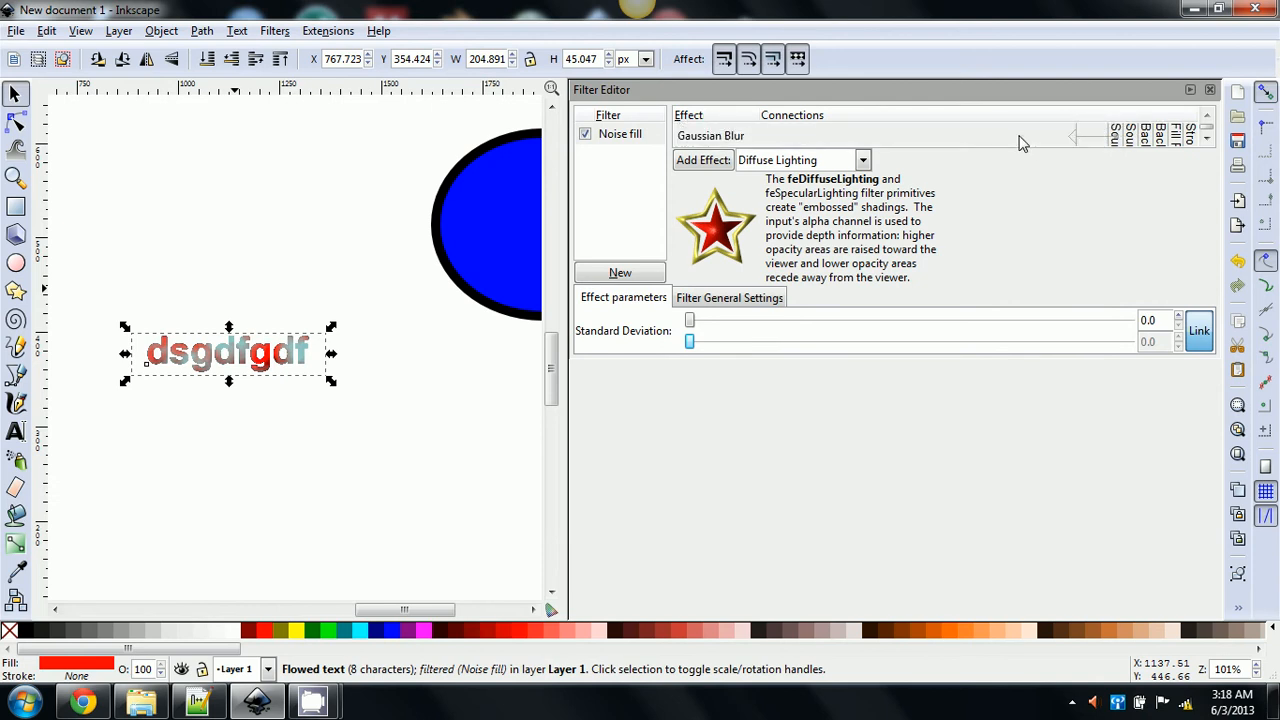
left_click(1209, 90)
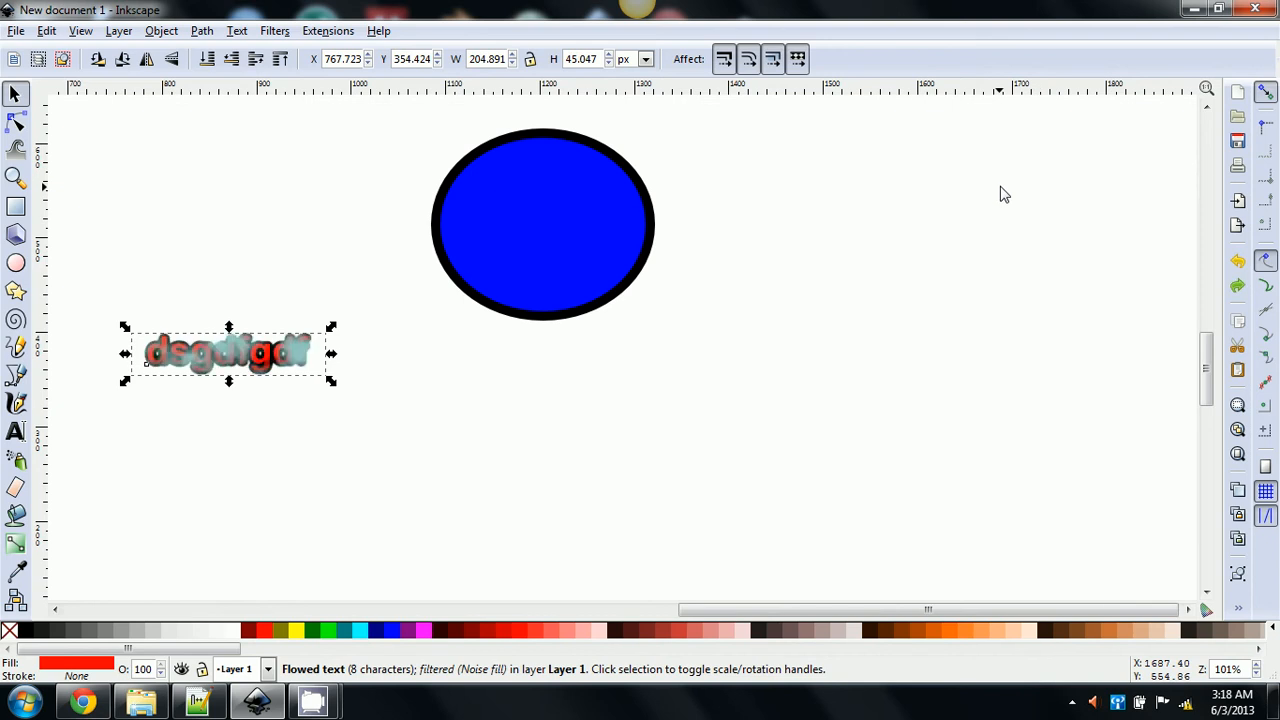
Step: Undo the Noise fill filter on the text and apply the Matte jelly filter from the ABCs group
key("ctrl+z")
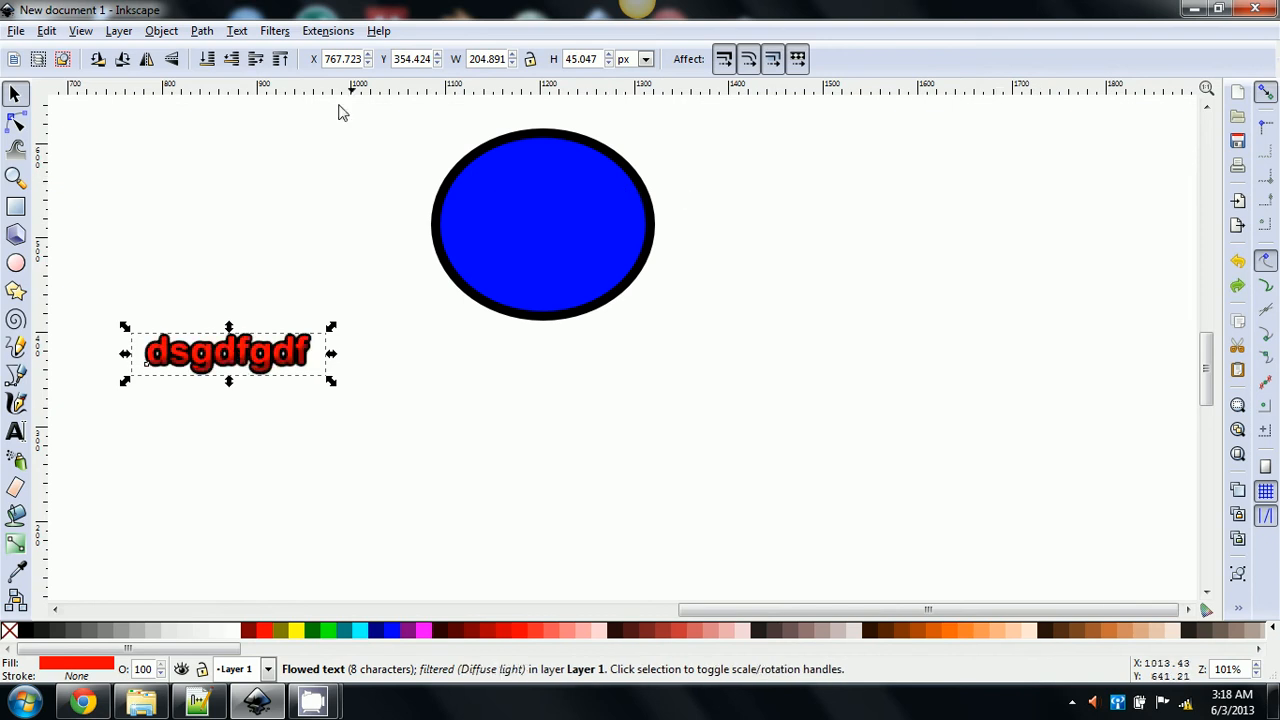
left_click(271, 33)
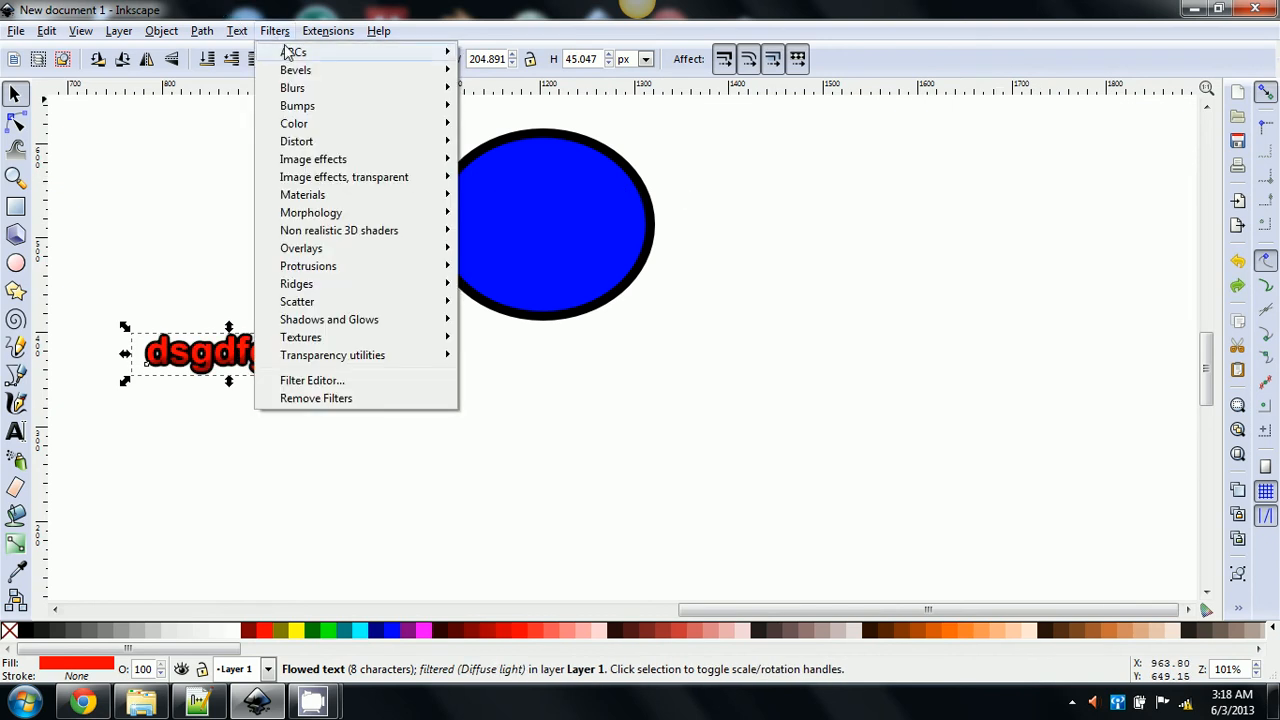
mouse_move(337, 50)
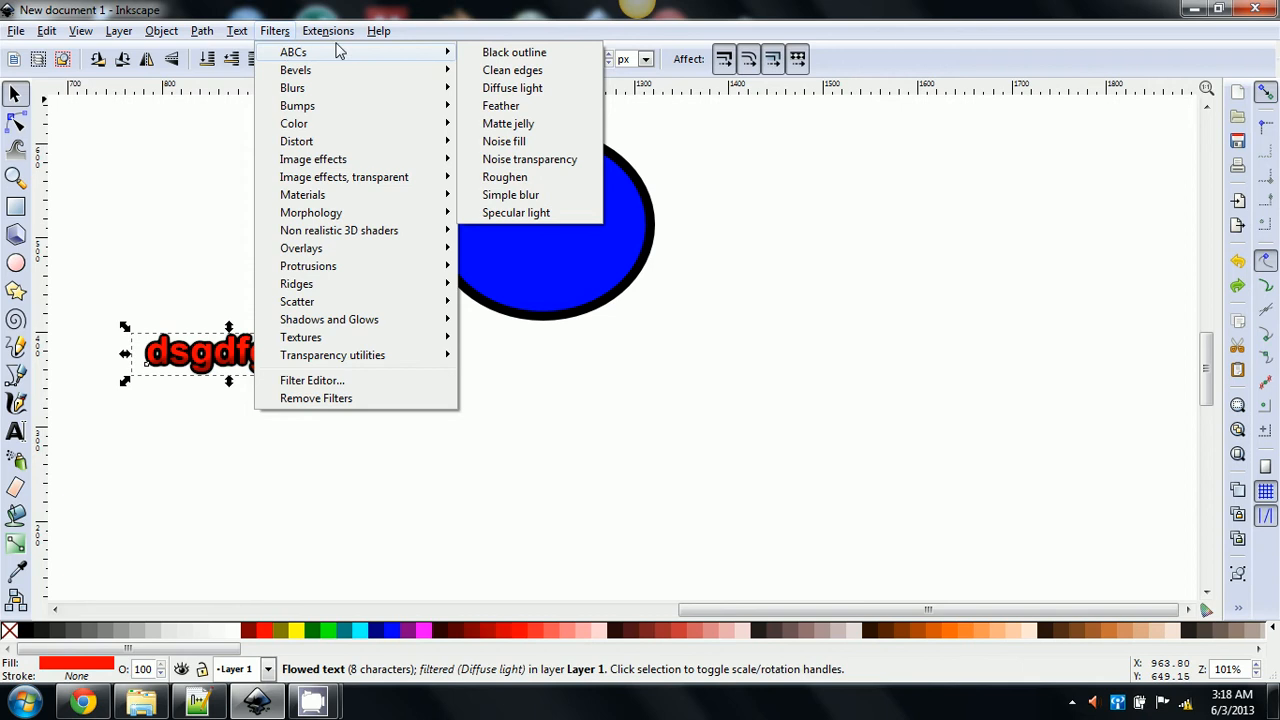
left_click(506, 127)
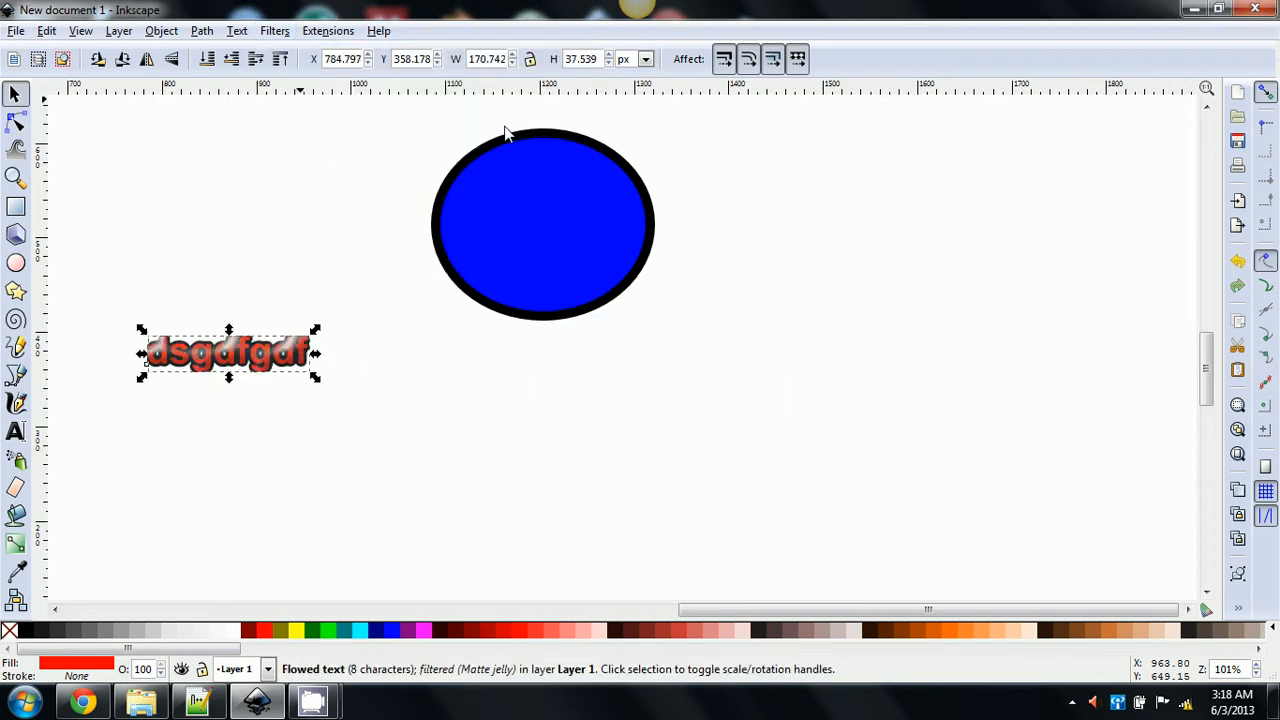
Step: Apply the Metallized paint filter from the Materials group to the blue ellipse
left_click(548, 195)
left_click(276, 31)
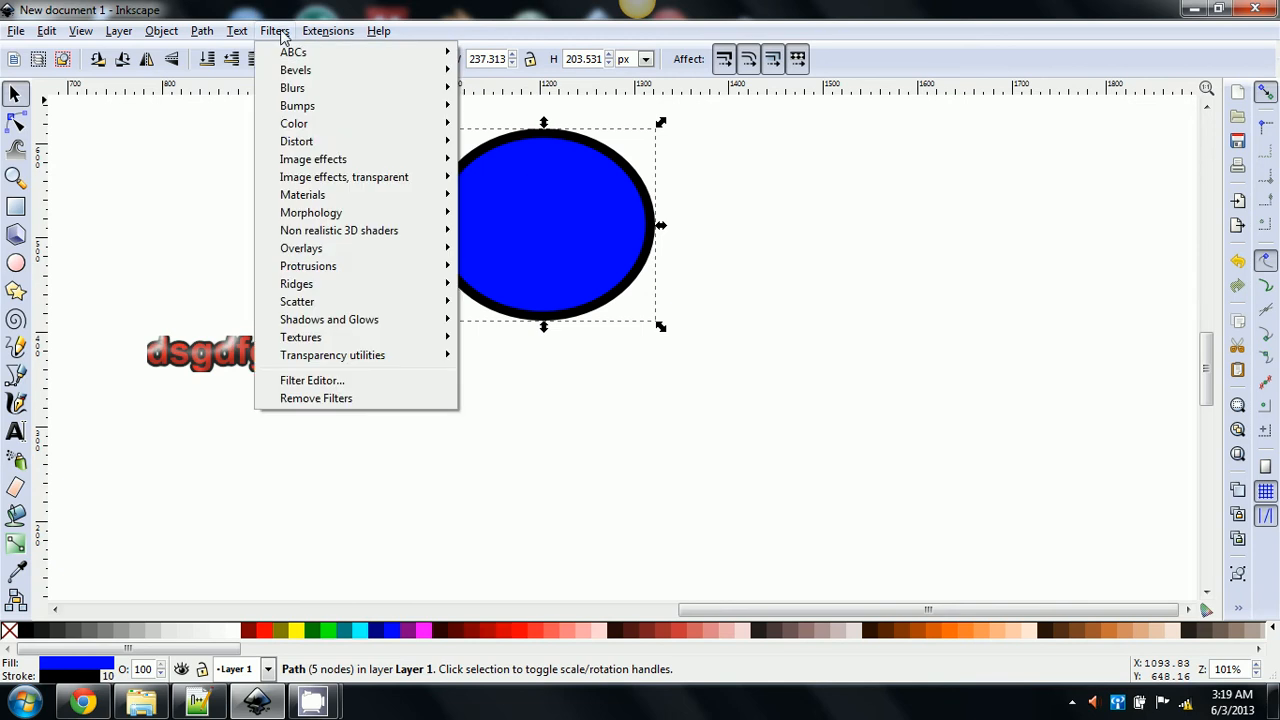
mouse_move(298, 150)
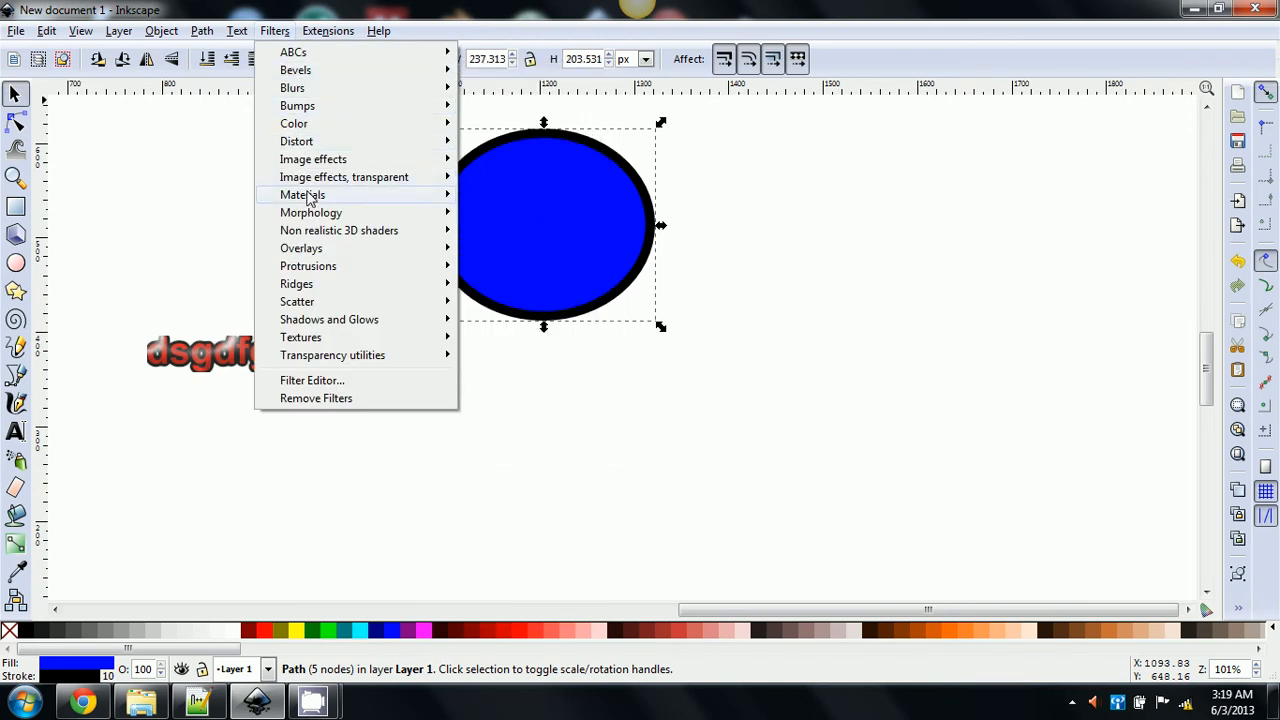
mouse_move(310, 200)
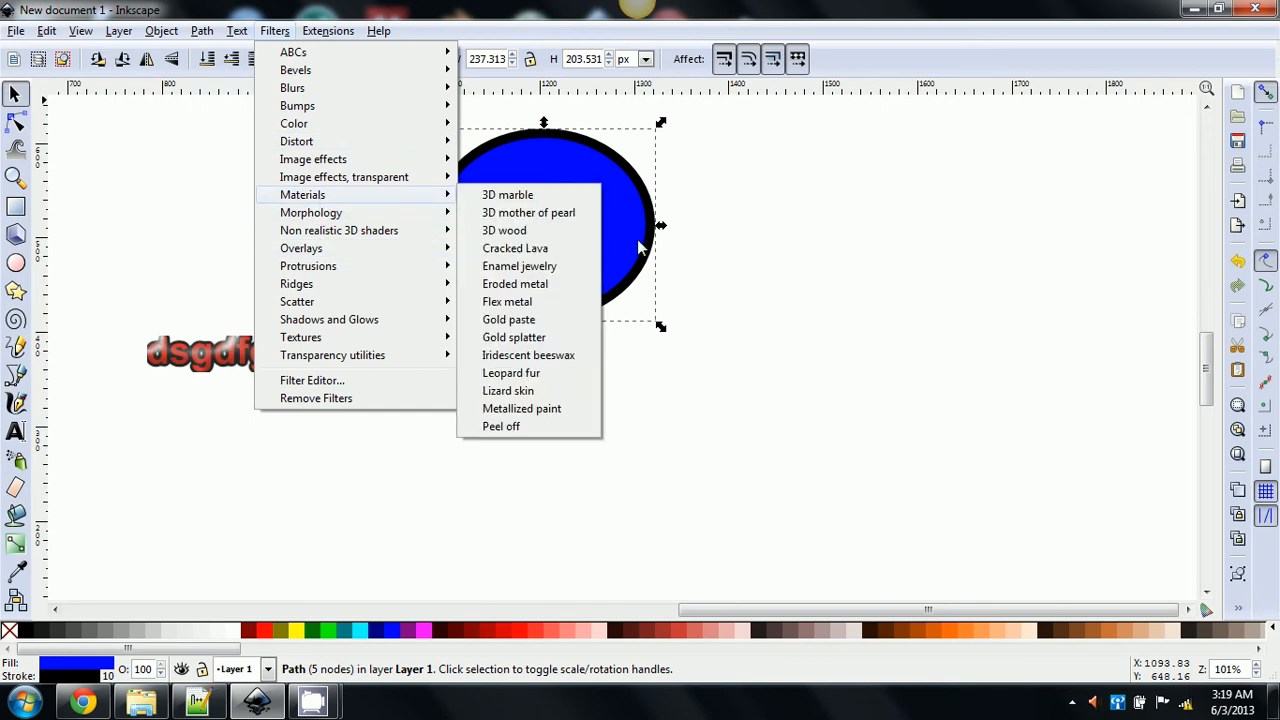
left_click(522, 409)
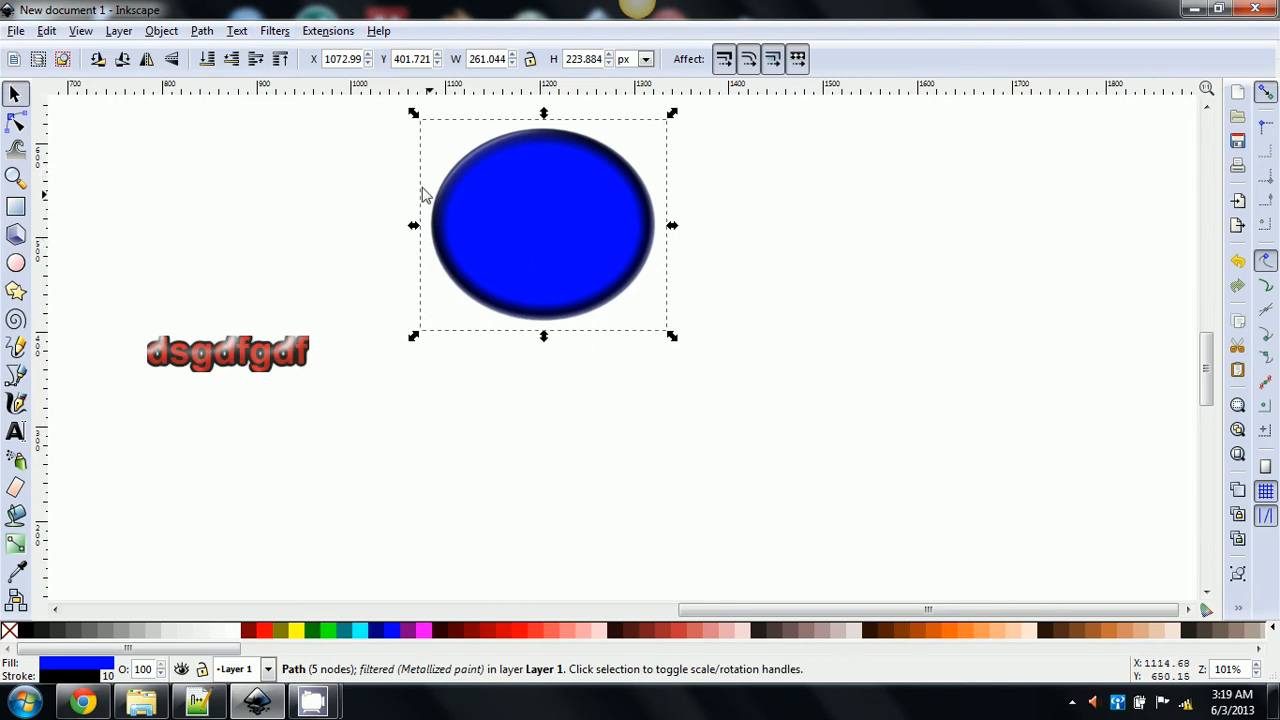
Step: Try the Lizard skin filter from the Materials group on the blue ellipse and undo it
left_click(277, 33)
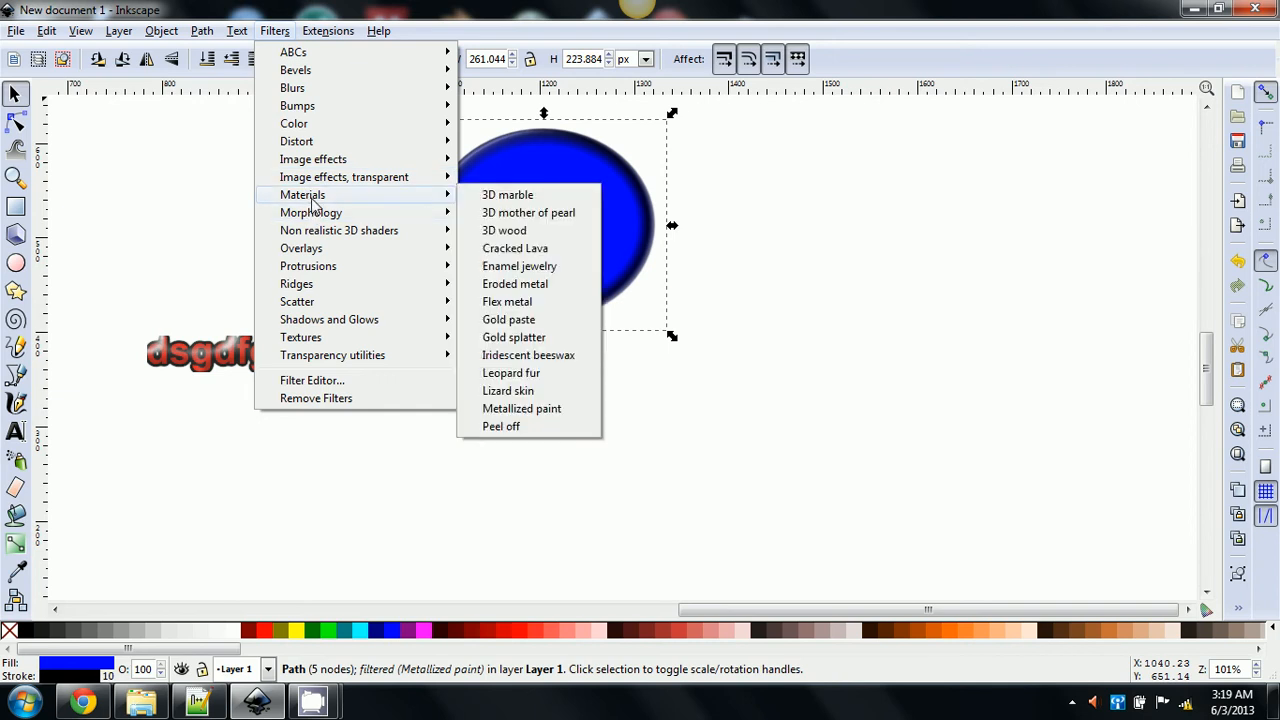
left_click(535, 393)
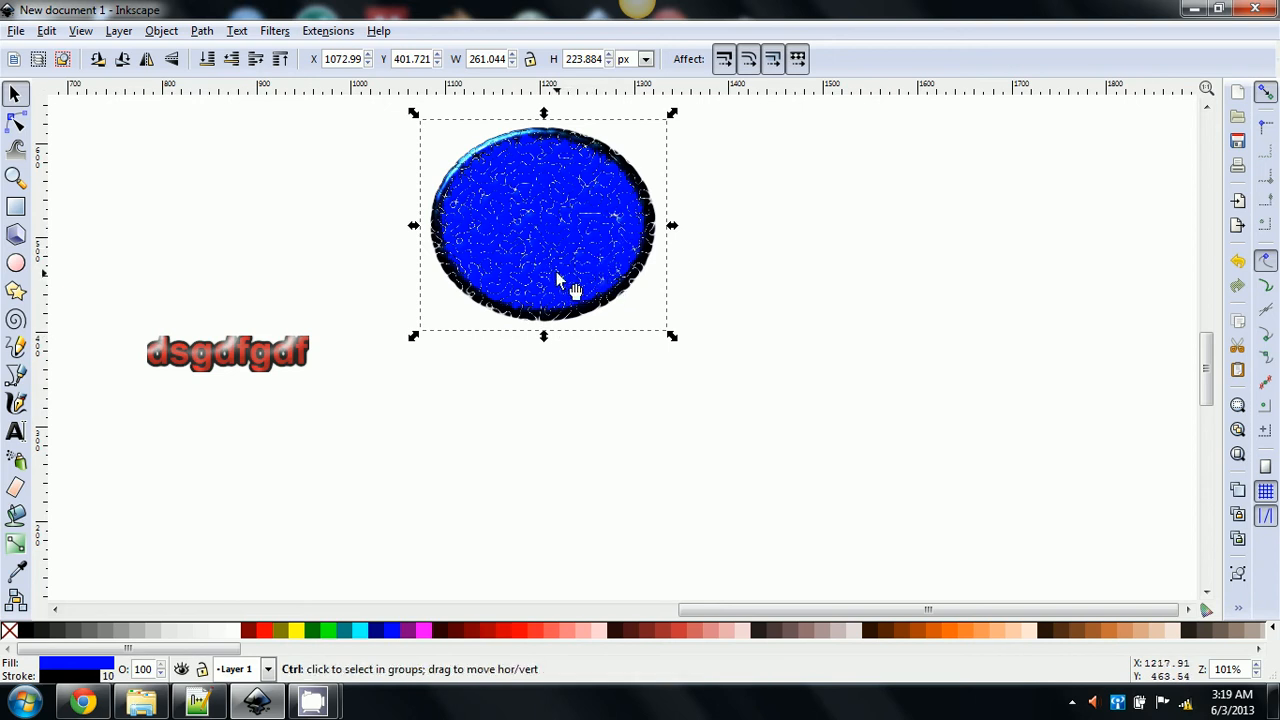
key("ctrl+z")
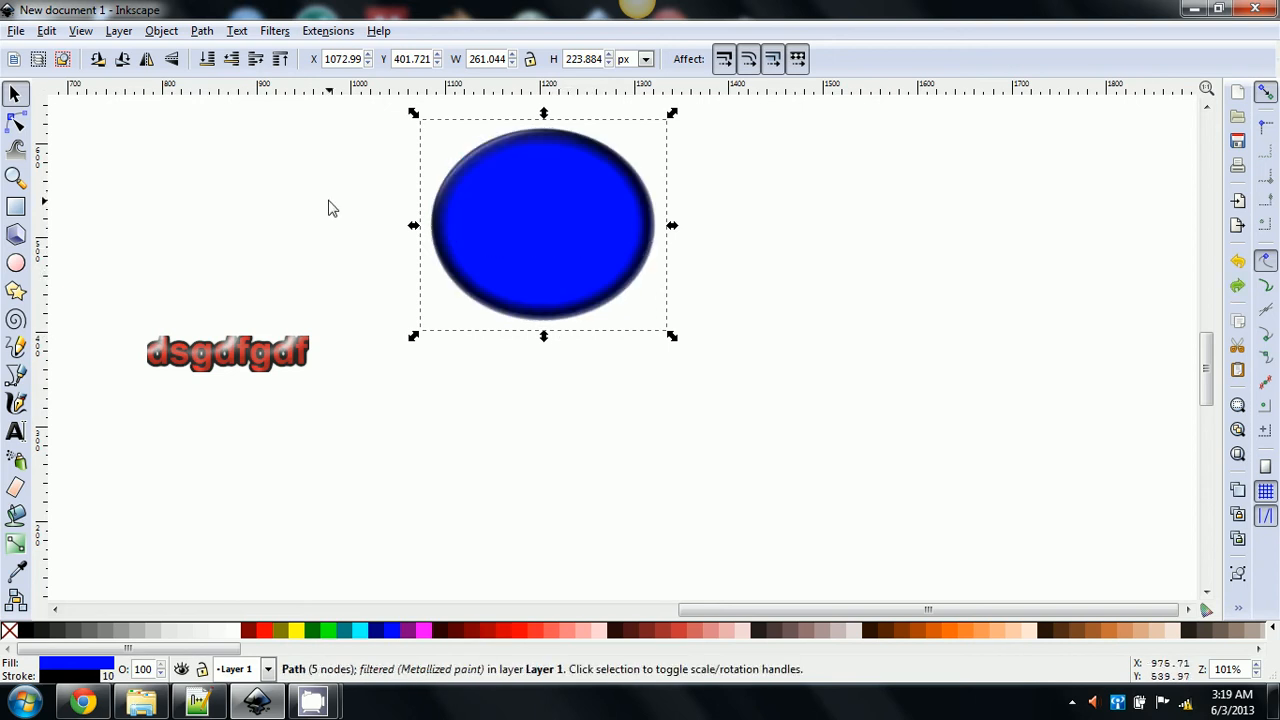
left_click(274, 32)
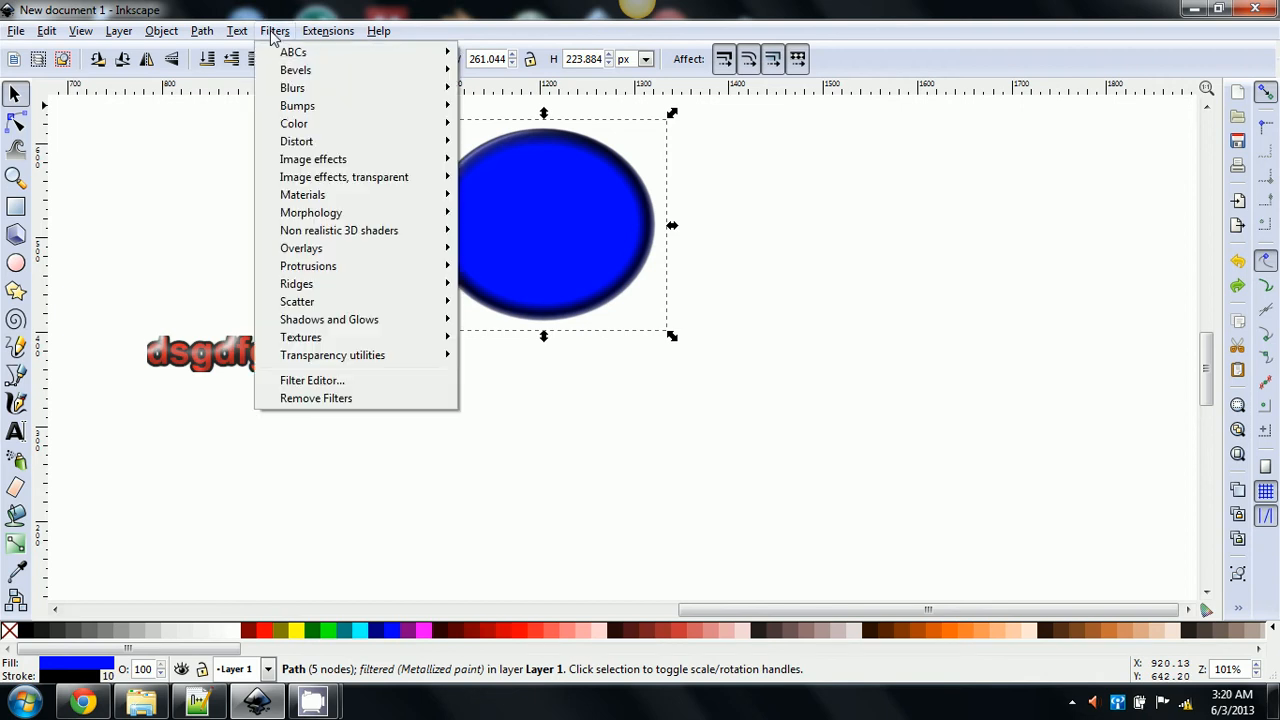
mouse_move(305, 110)
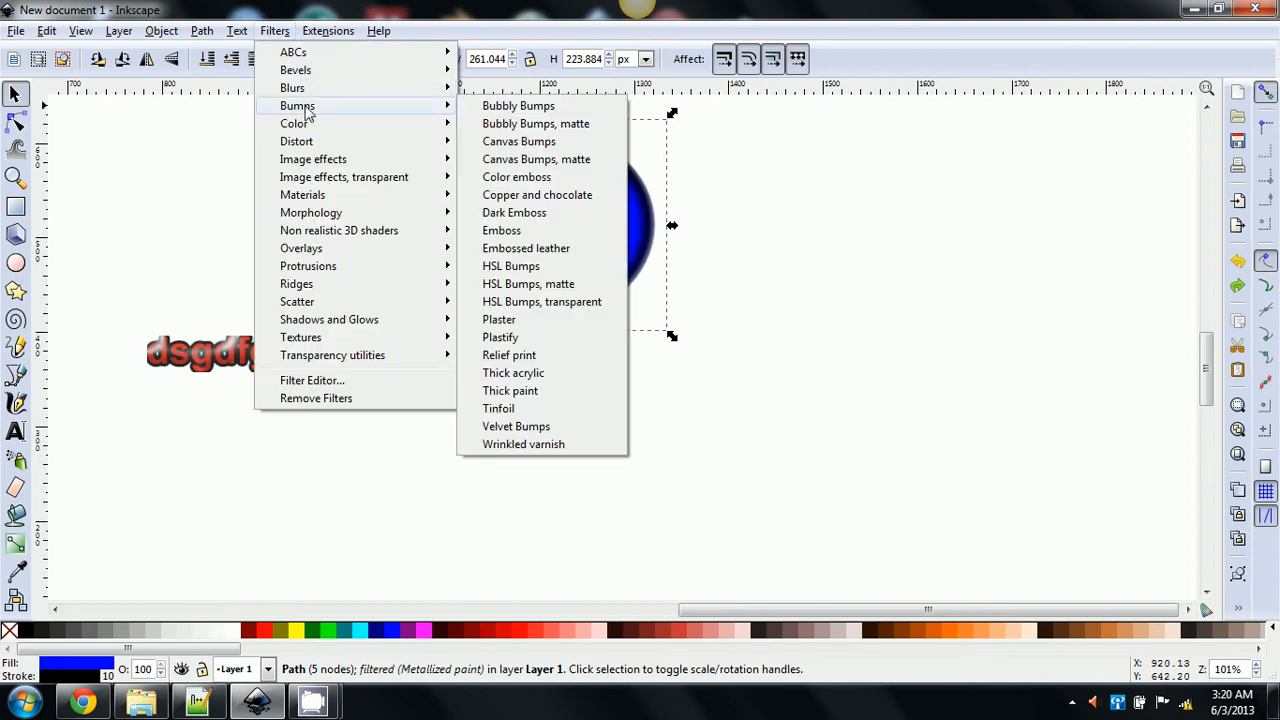
left_click(725, 246)
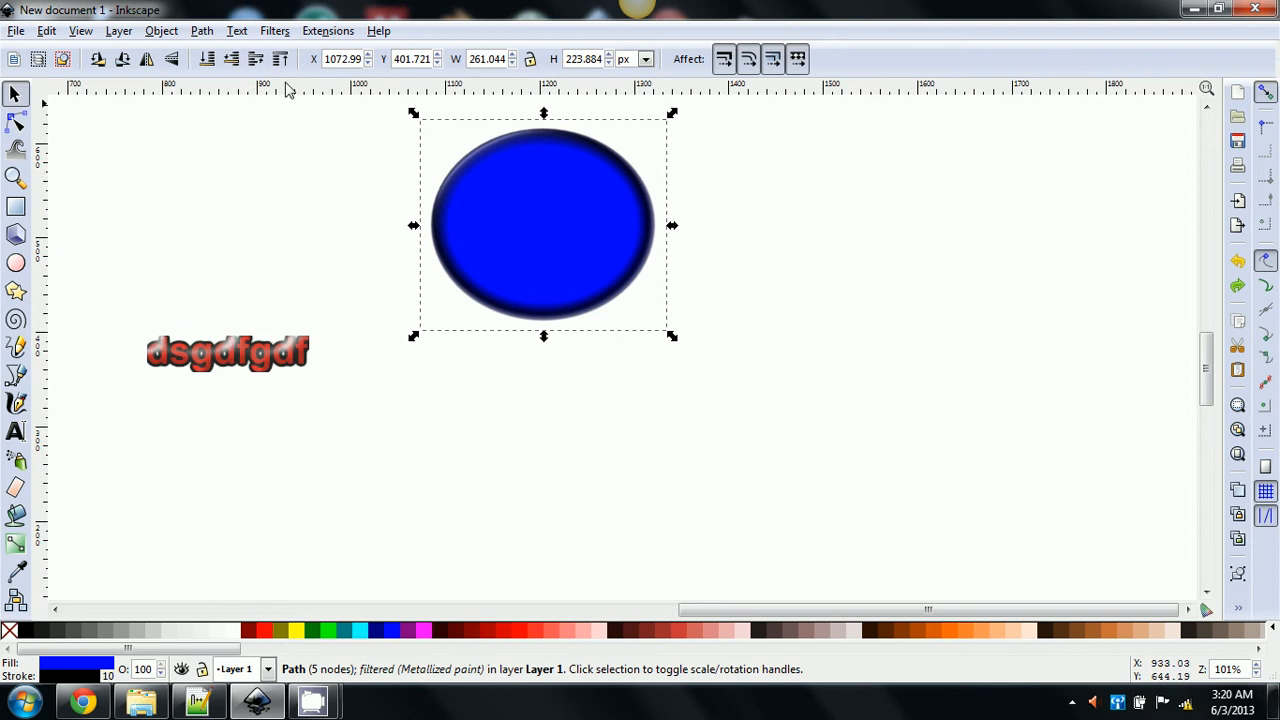
Step: Add the Roughen inside filter from the Distort group to the blue ellipse
left_click(276, 30)
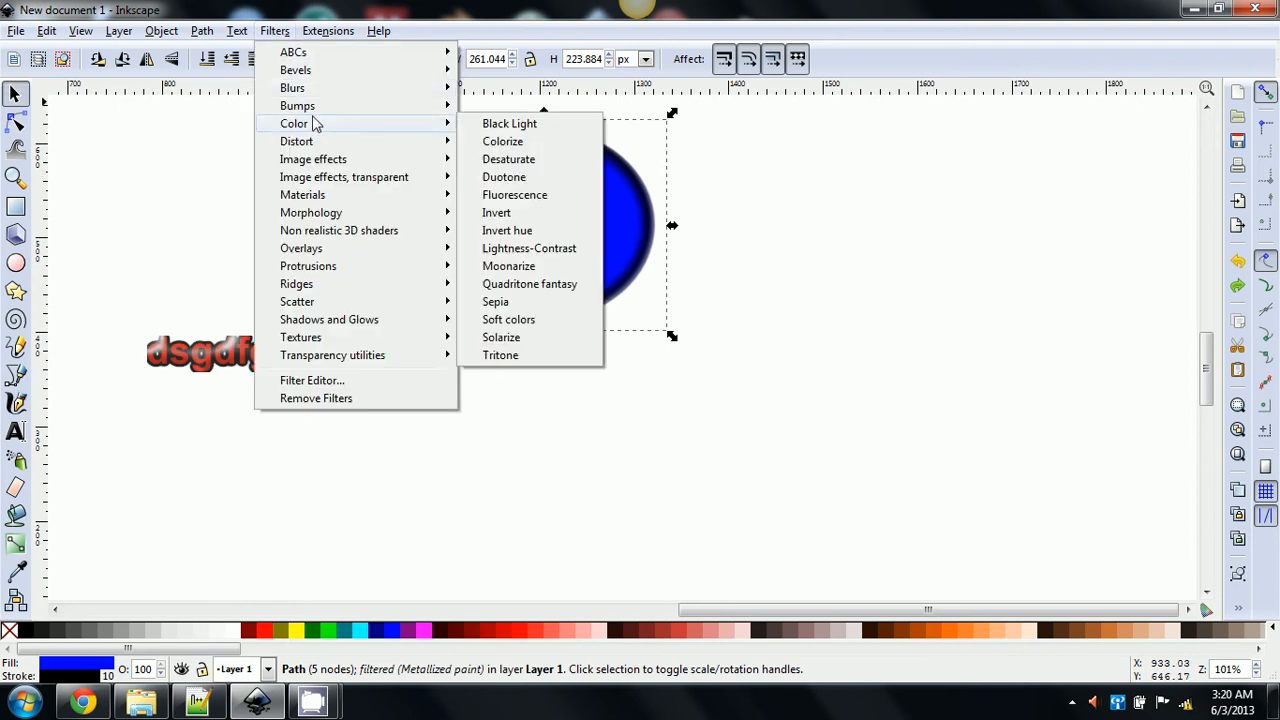
mouse_move(313, 148)
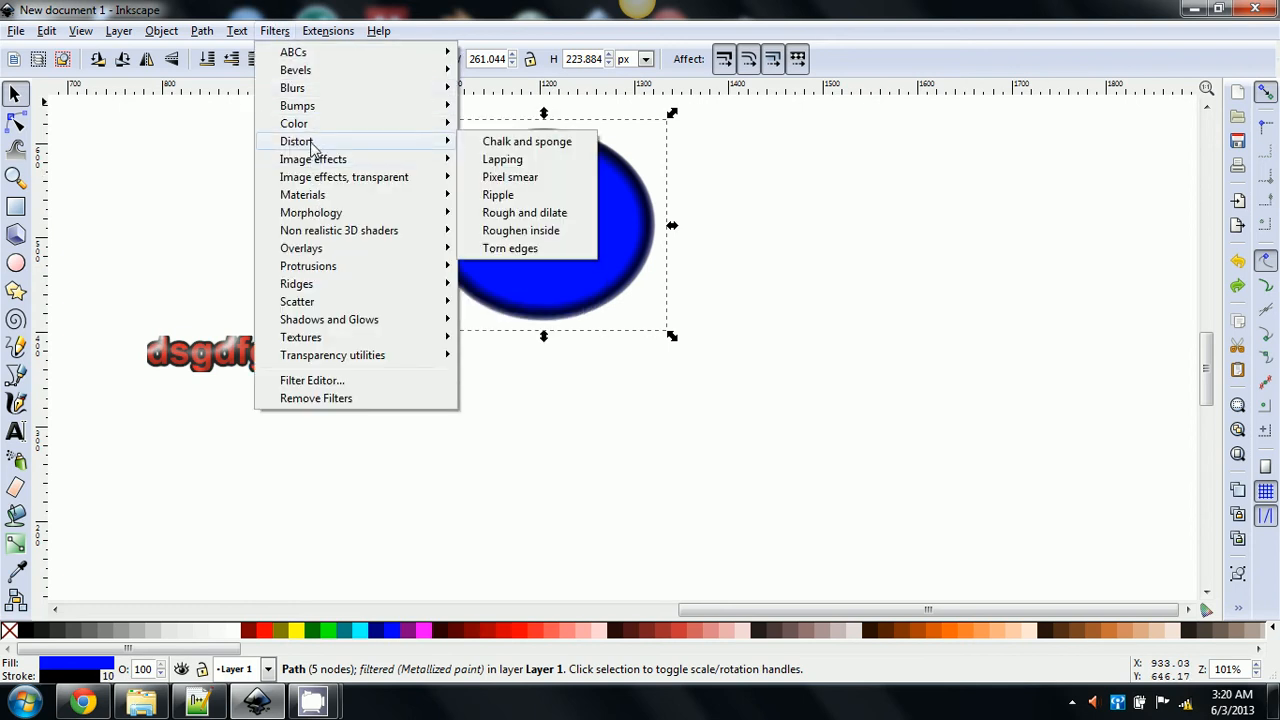
left_click(531, 232)
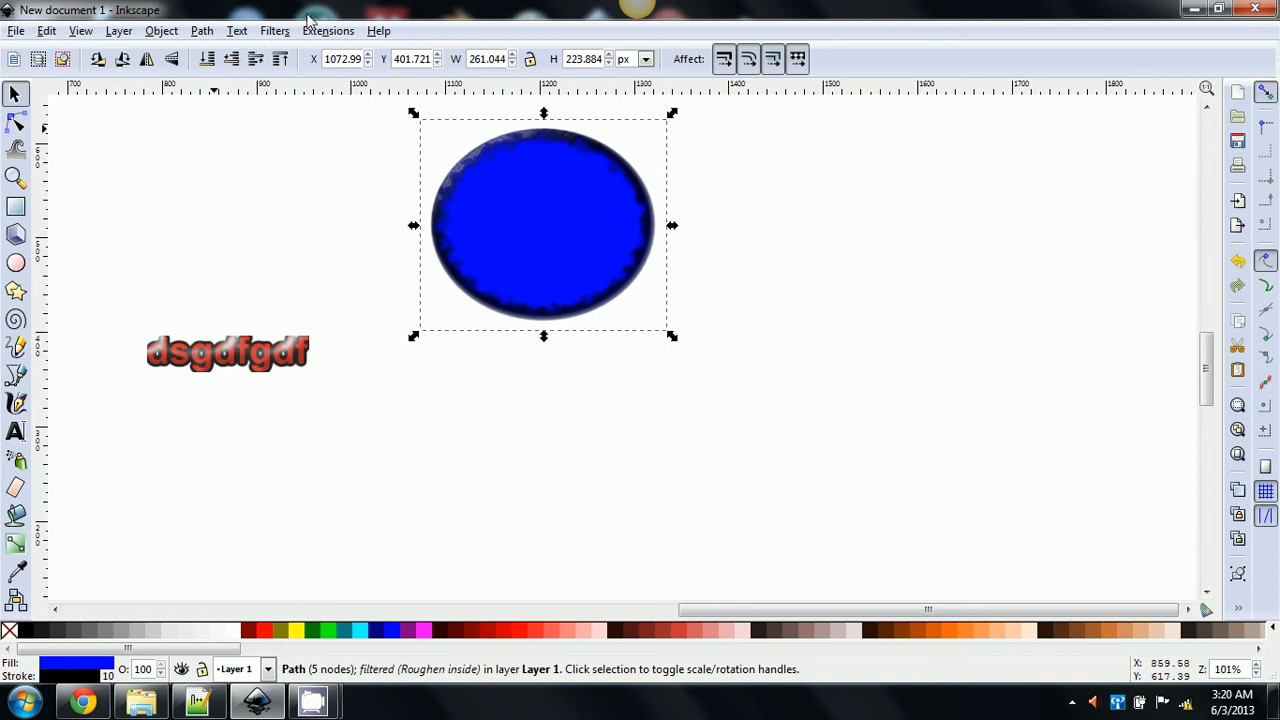
Step: Try the Chrome dark filter from the Non realistic 3D shaders on the ellipse, and undo all filters on the ellipse and the text
left_click(282, 32)
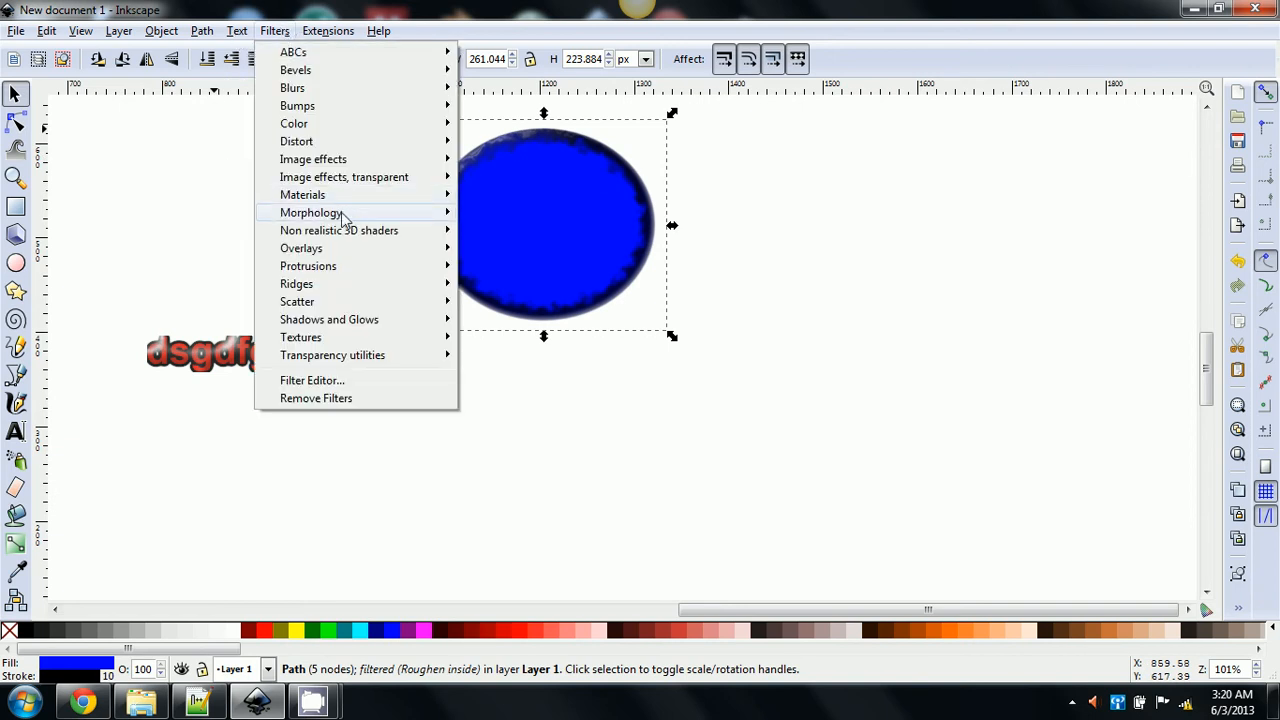
mouse_move(333, 236)
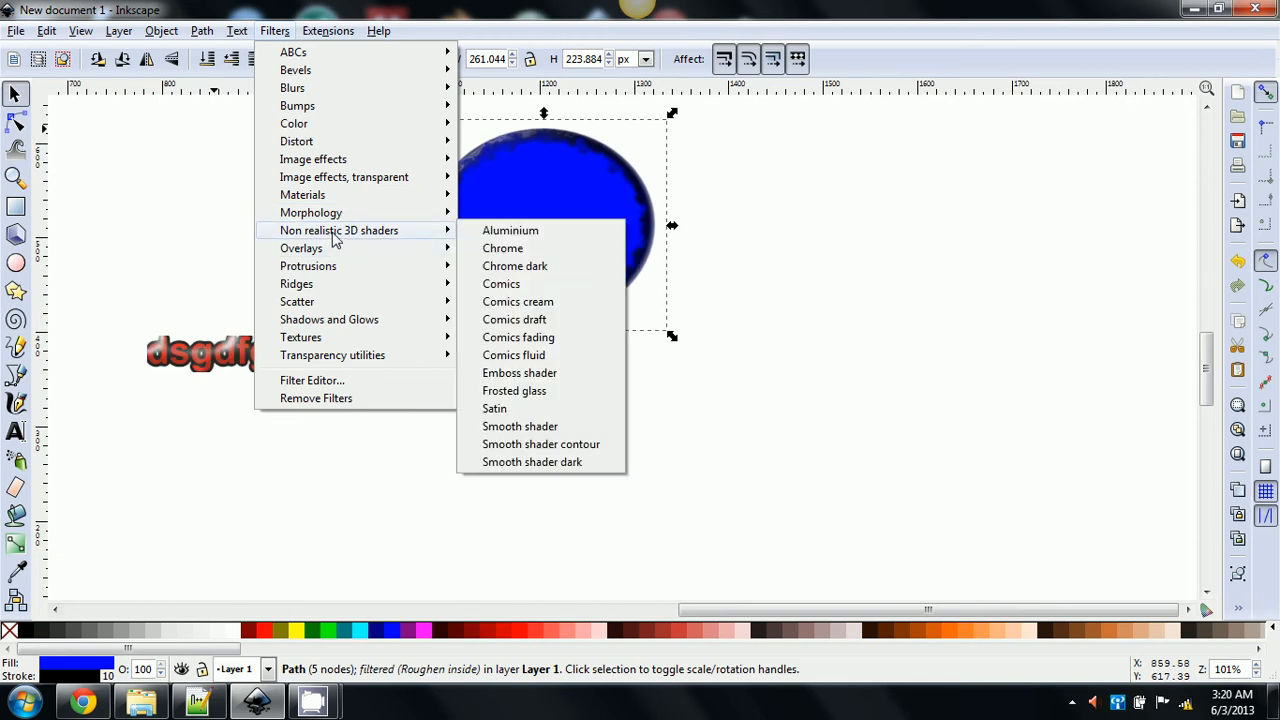
left_click(515, 266)
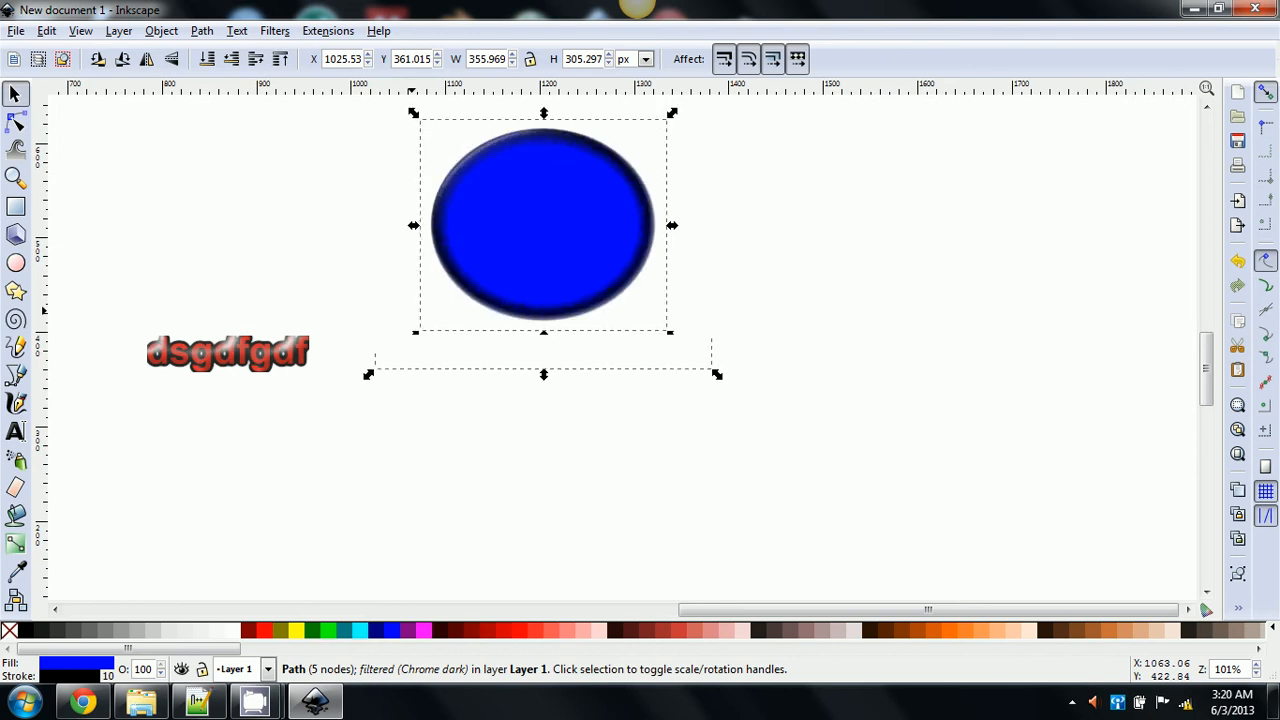
key("ctrl+z")
key("ctrl+z")
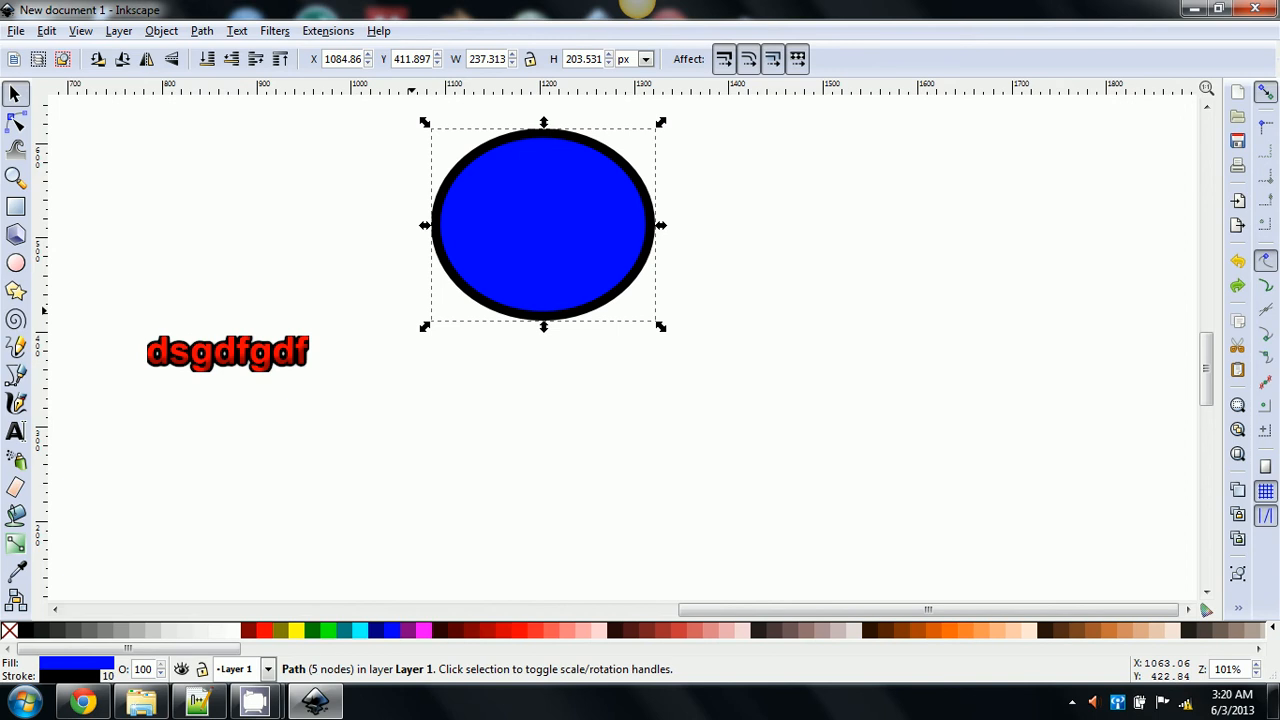
Step: Apply the Air spray filter from the Scatter group to the blue ellipse
left_click(276, 31)
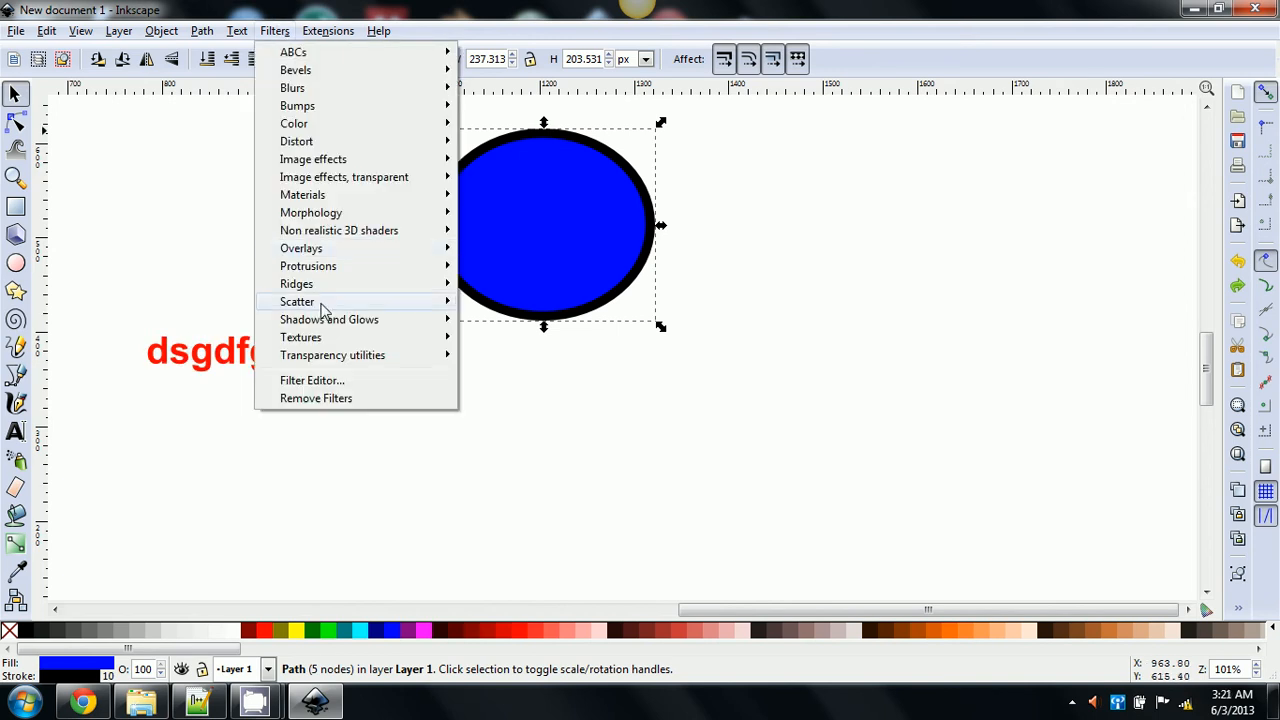
mouse_move(322, 310)
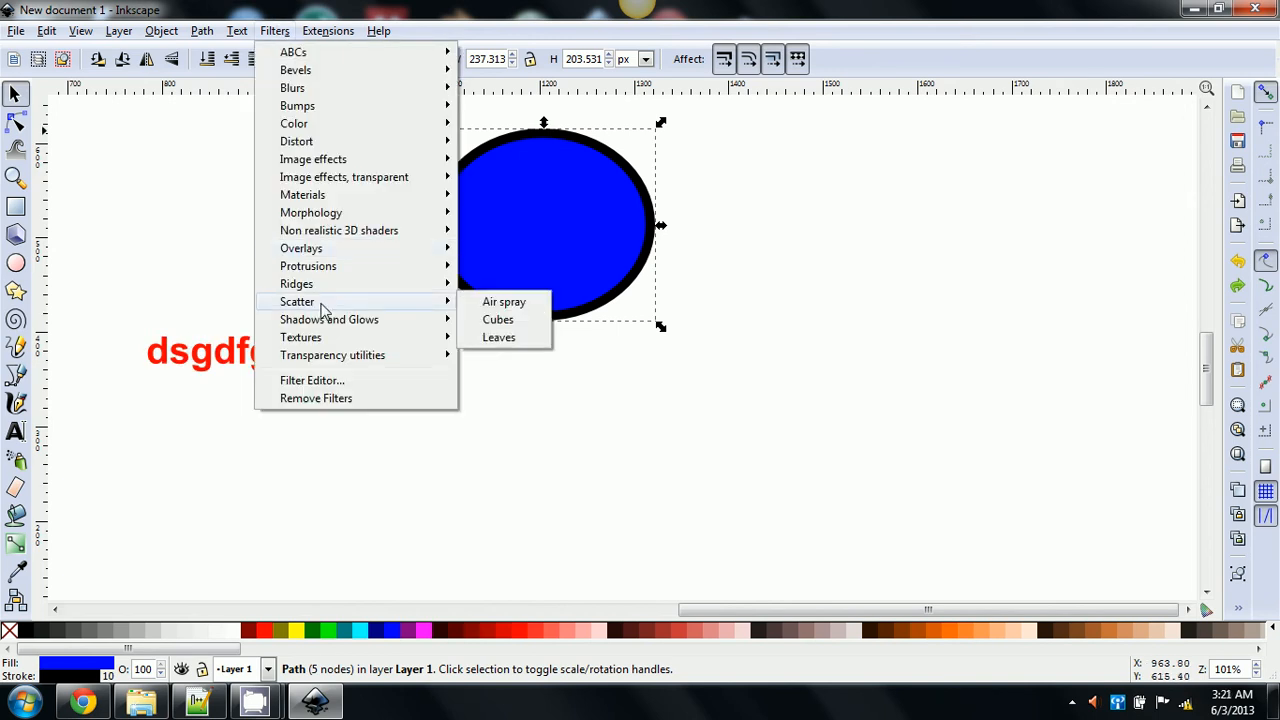
left_click(486, 304)
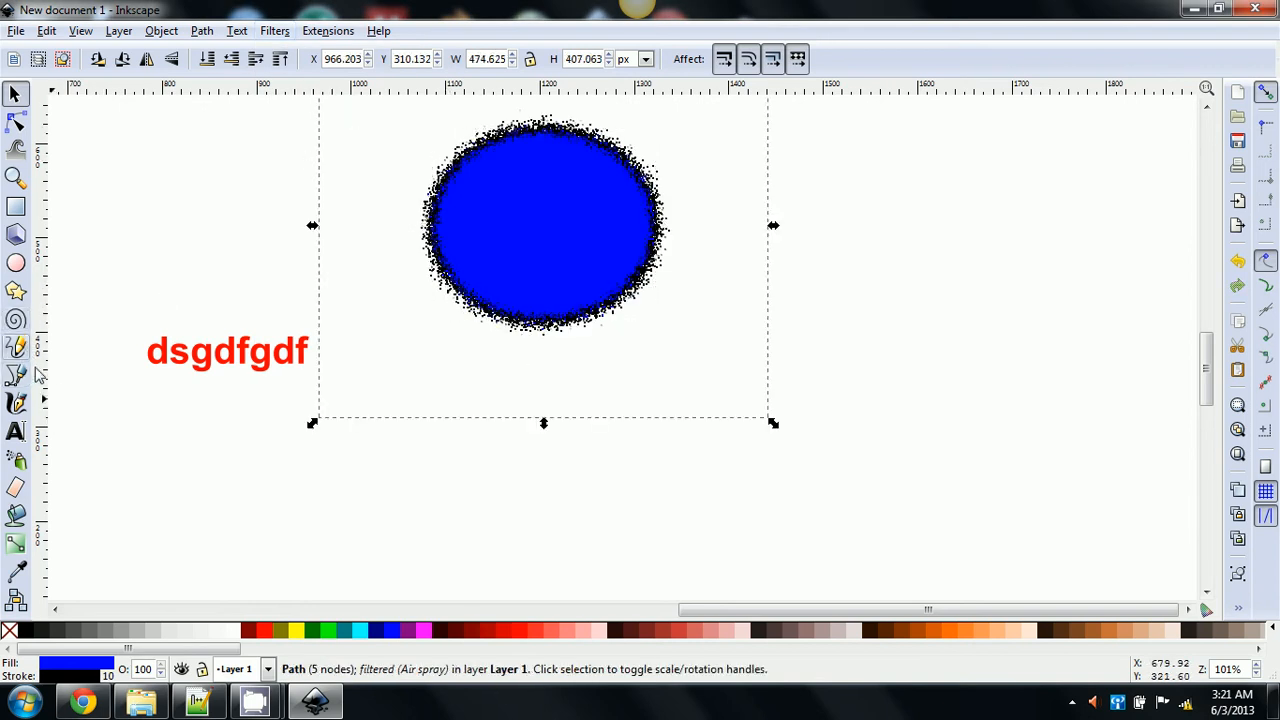
Step: Draw a red rectangle about 409 by 253 px over the ellipse and lower it behind the ellipse
left_click(15, 207)
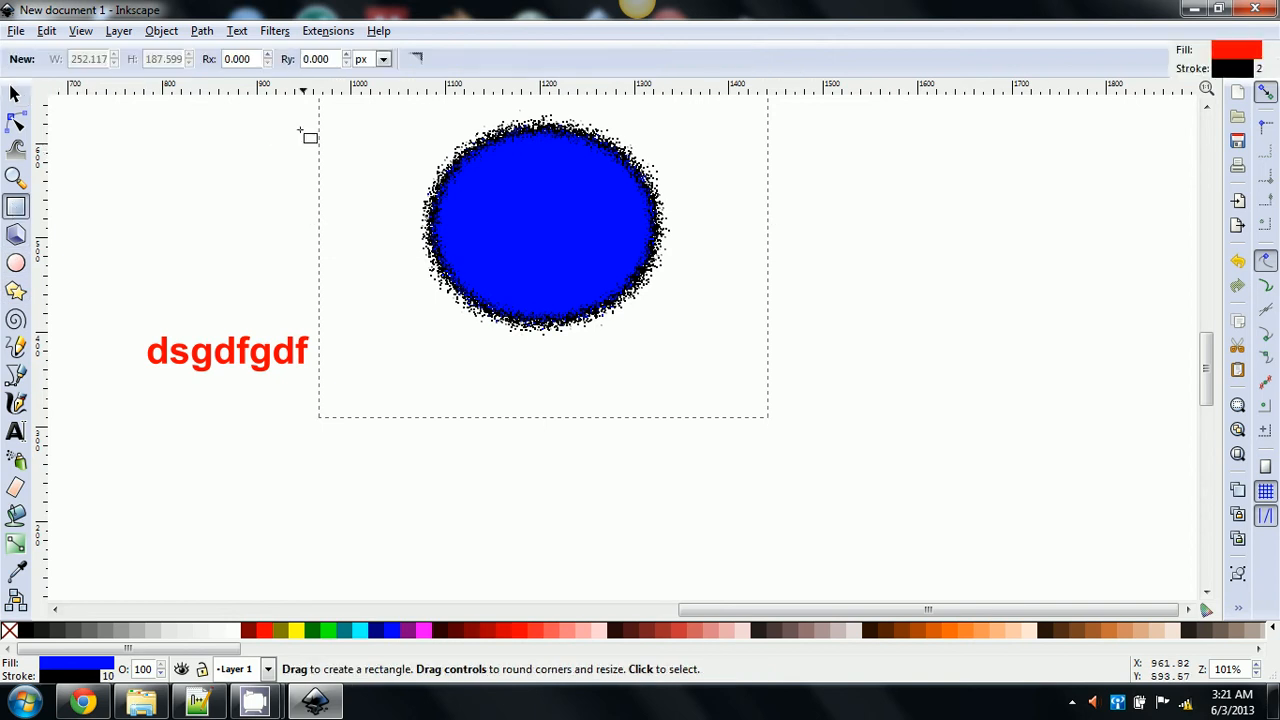
left_click_drag(634, 240, 739, 345)
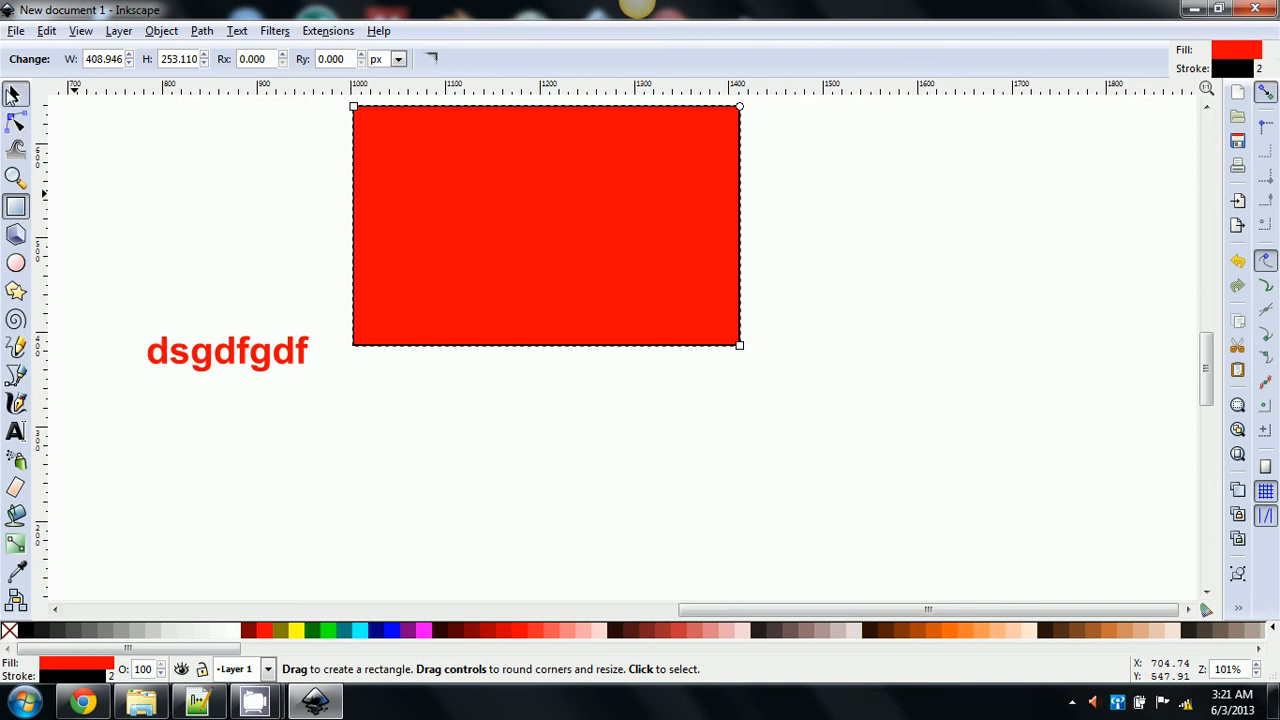
left_click(15, 93)
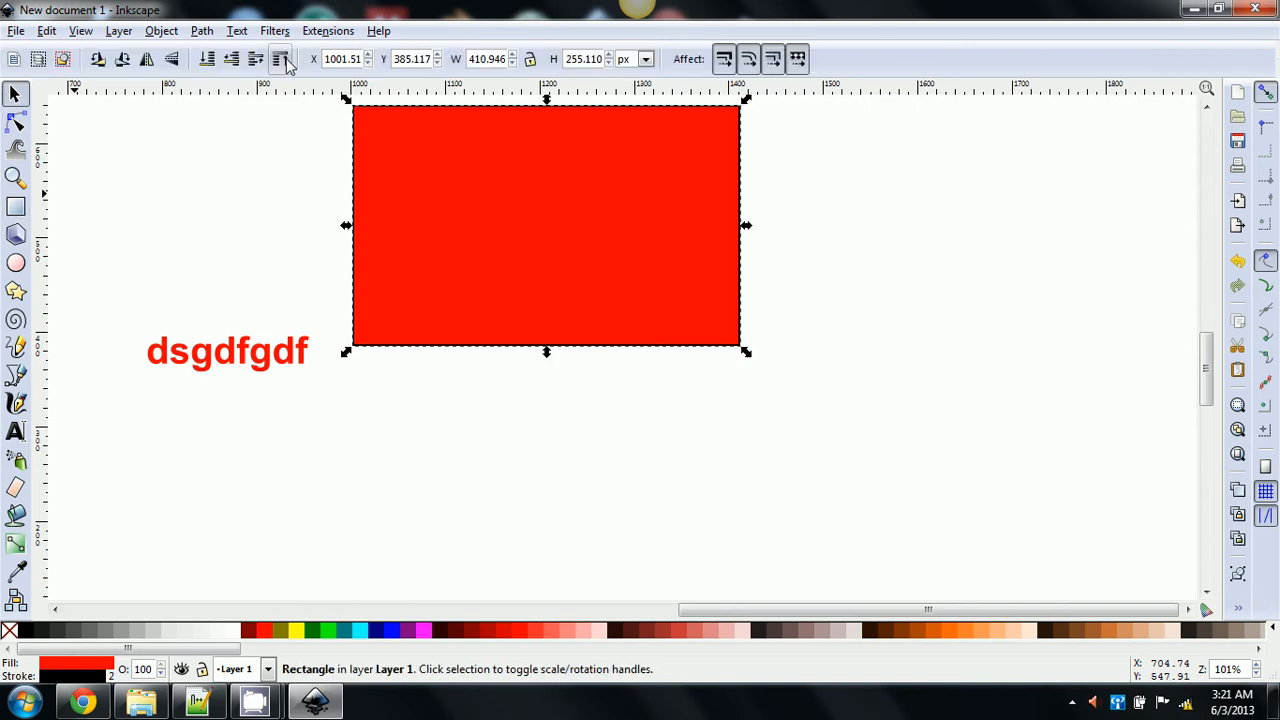
left_click(206, 60)
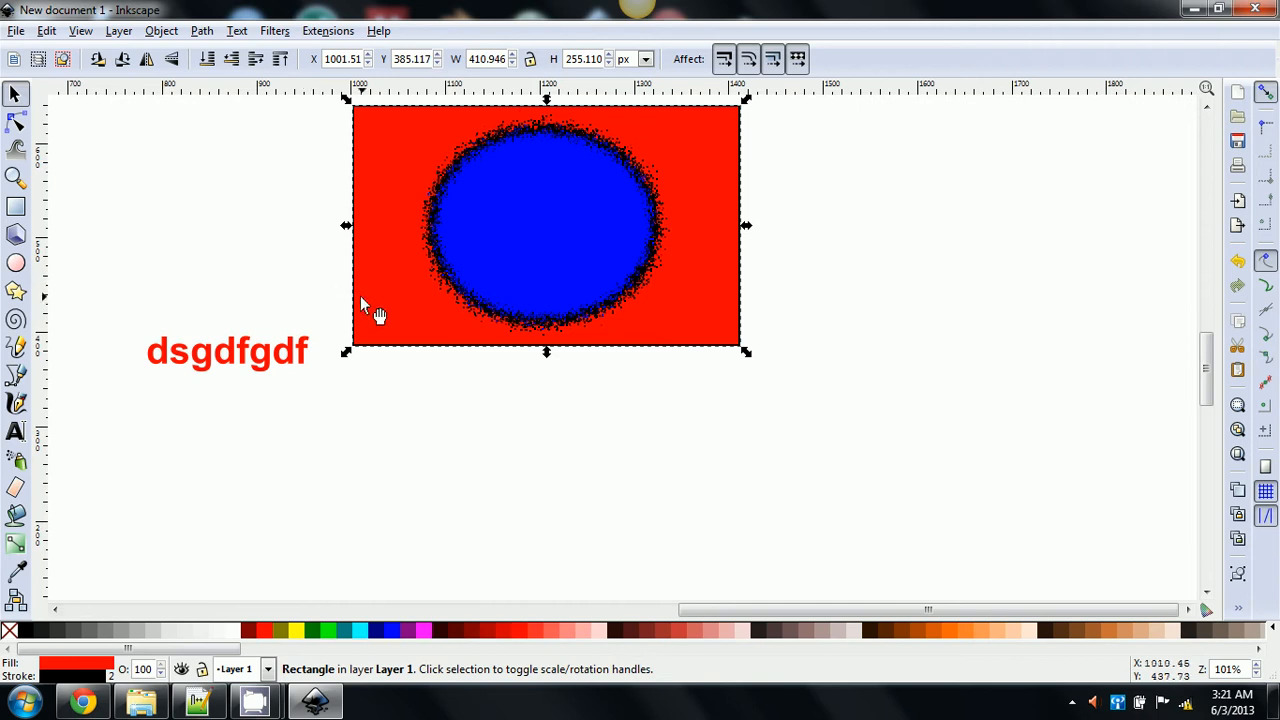
Step: Apply the 3D wood filter from the Materials group to the red rectangle
left_click(352, 220)
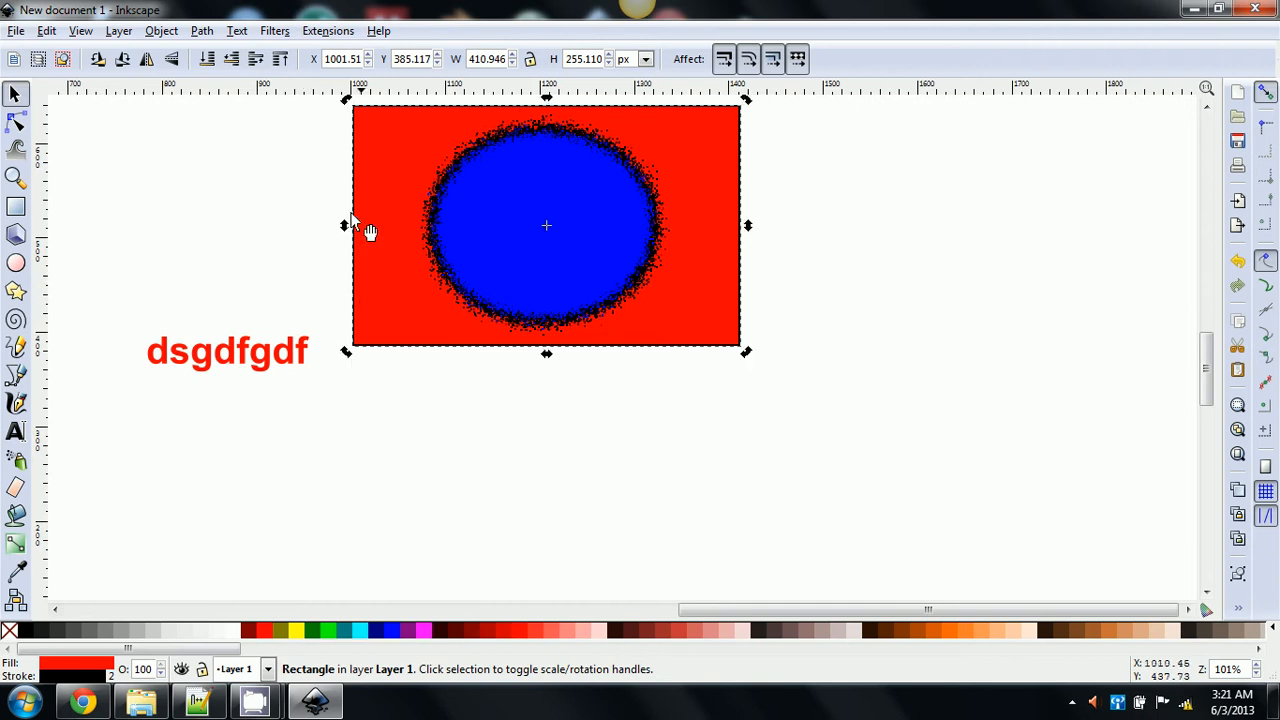
left_click(282, 33)
mouse_move(313, 200)
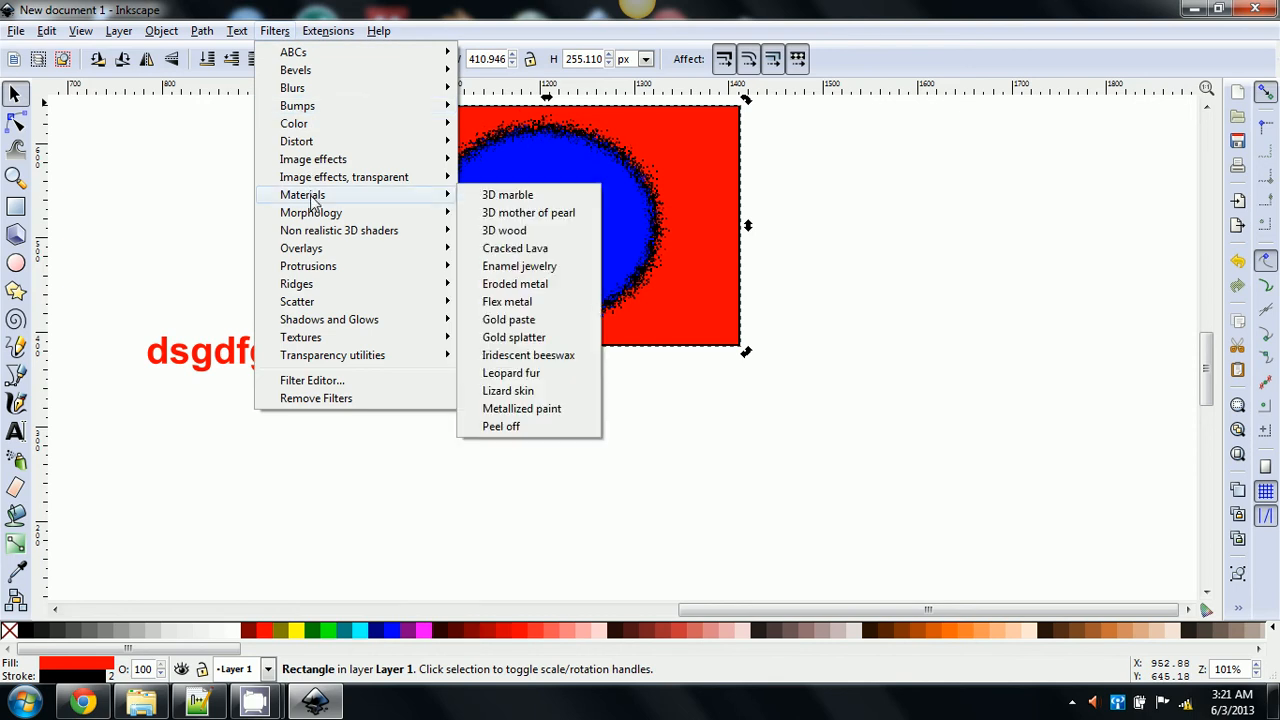
left_click(499, 232)
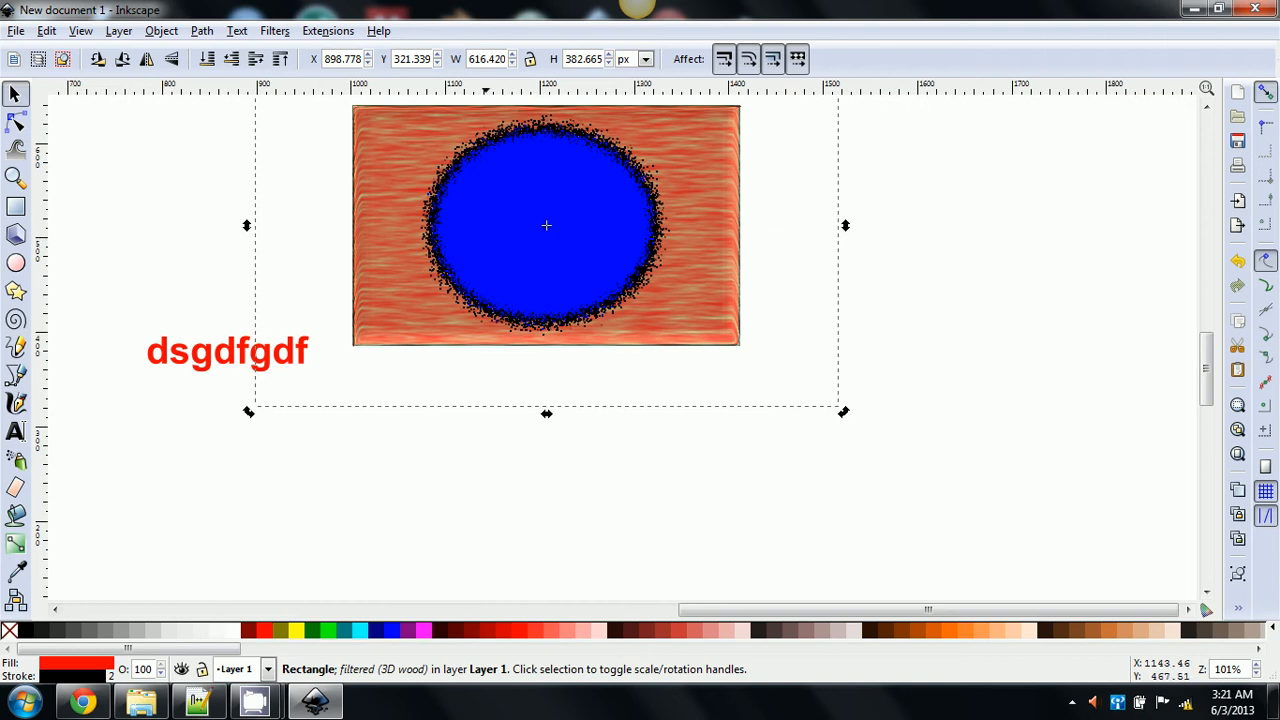
Step: Select the blue ellipse and undo the wood-filtered rectangle and the ellipse's Air spray filter
left_click(442, 257)
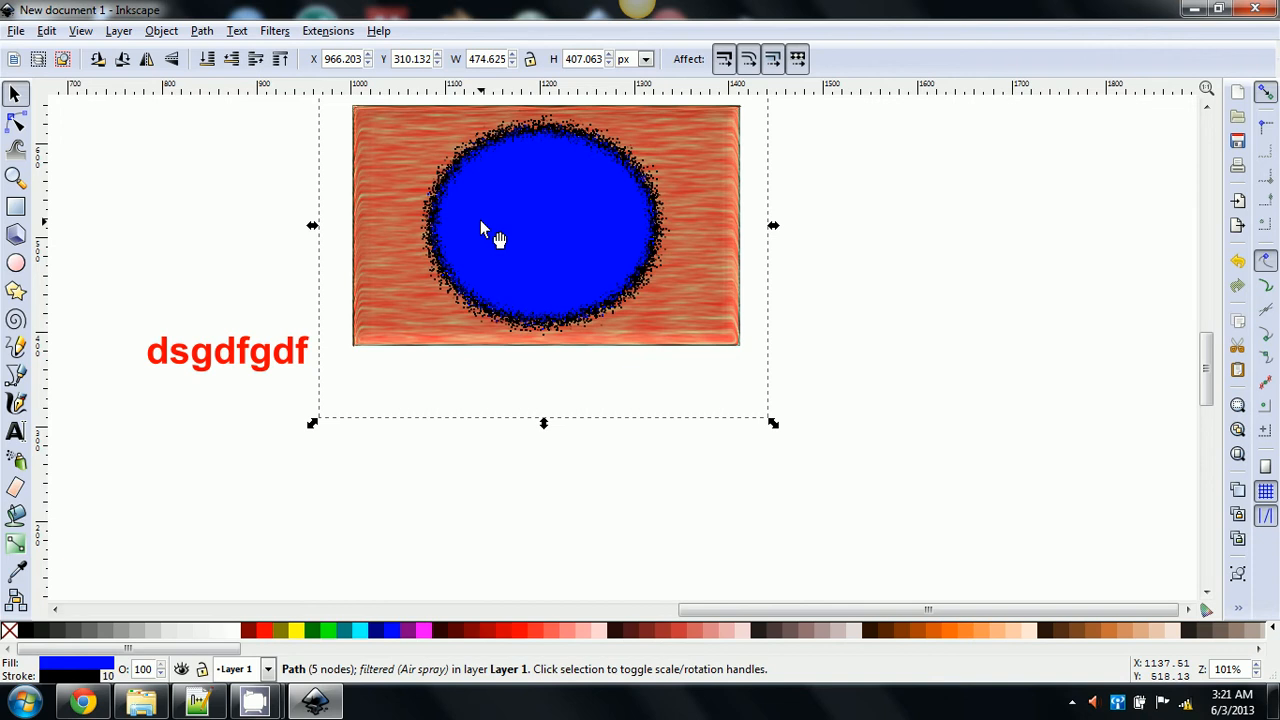
key("ctrl+z")
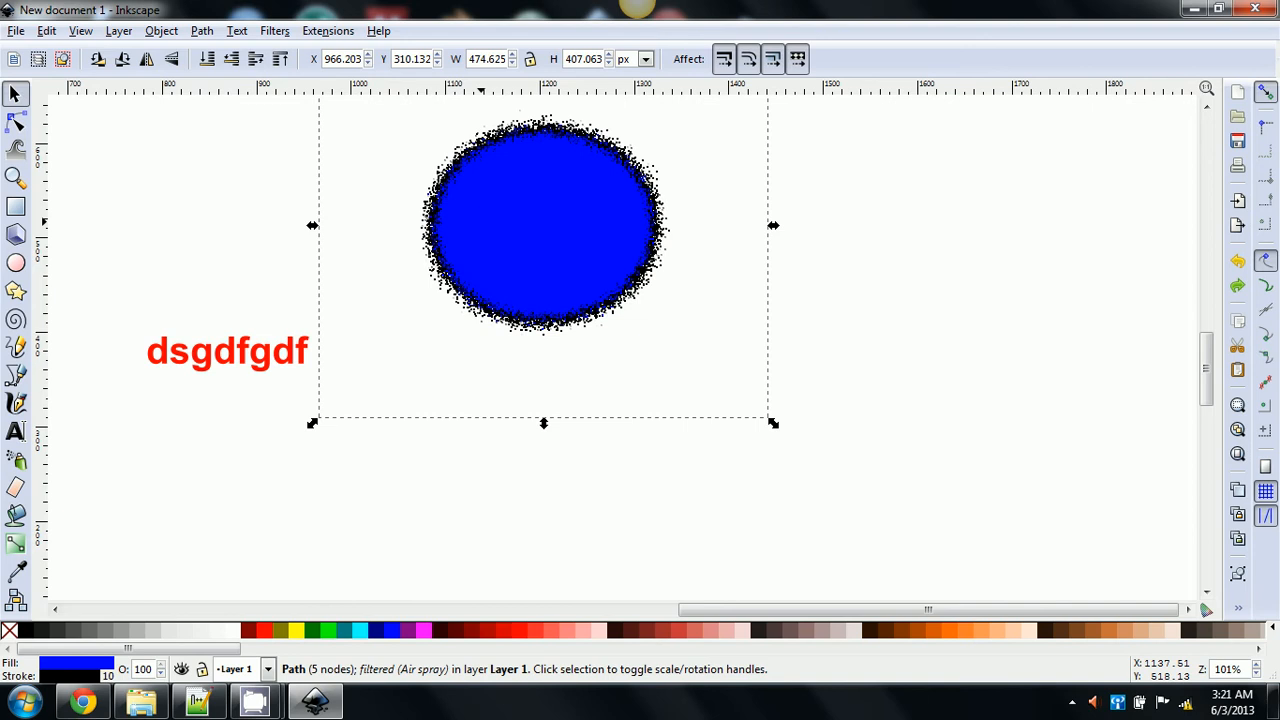
key("ctrl+z")
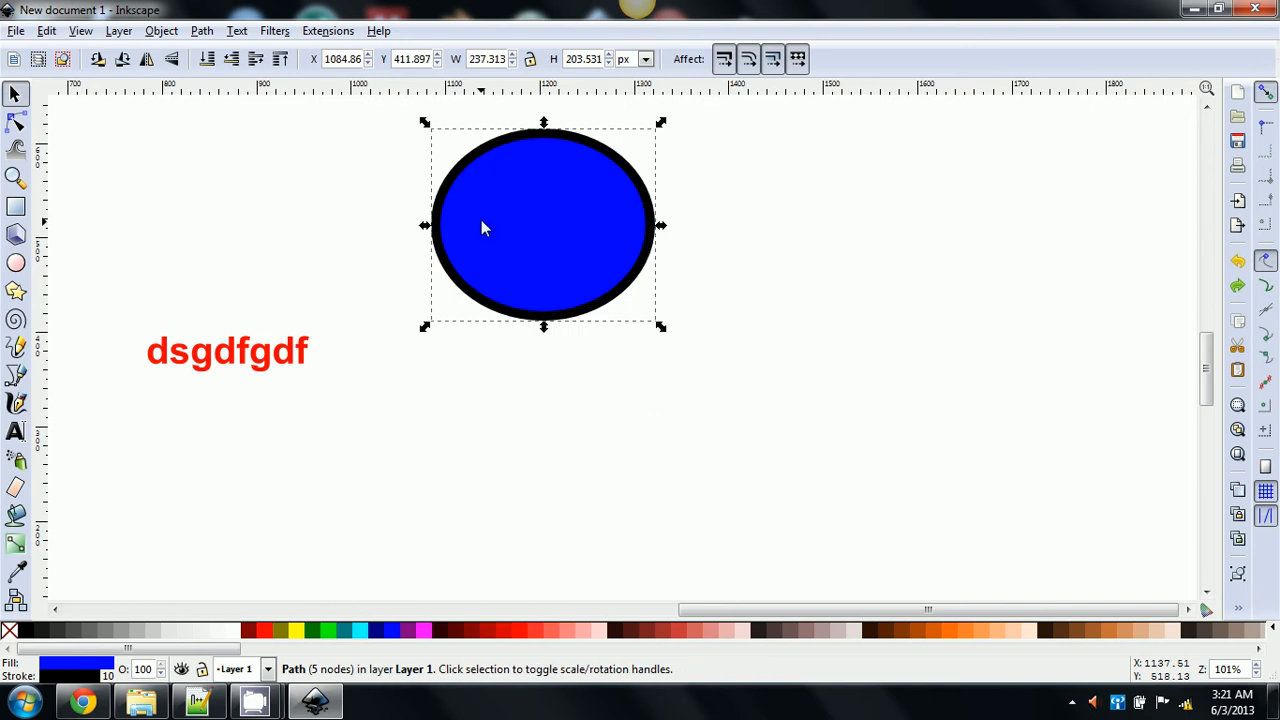
Step: Try the Burst filter from the Textures group on the blue ellipse and undo it
left_click(274, 31)
mouse_move(323, 337)
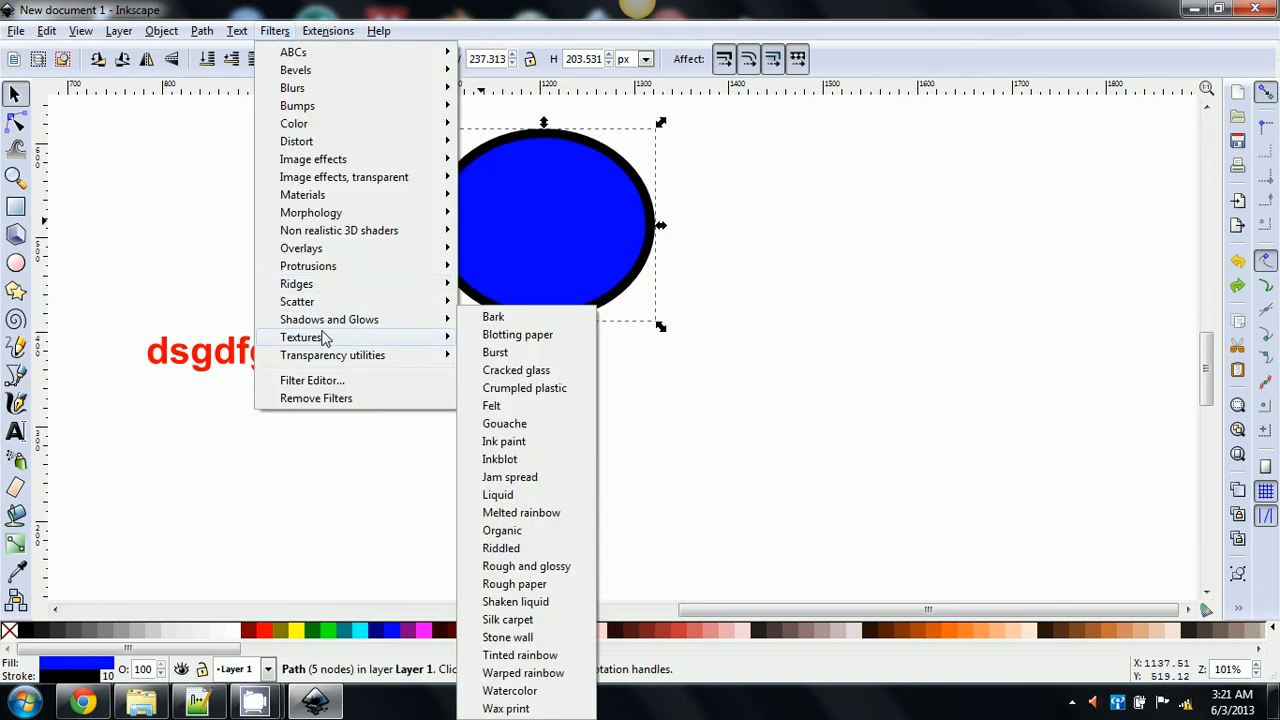
left_click(496, 353)
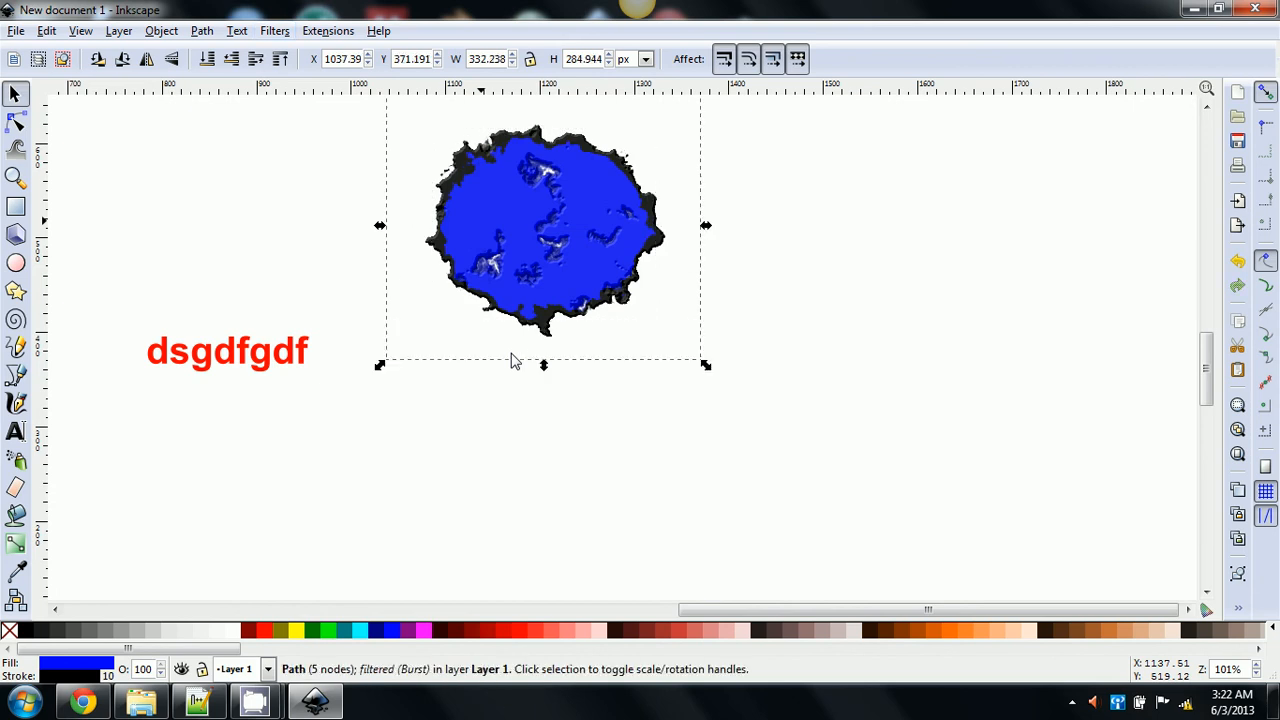
key("ctrl+z")
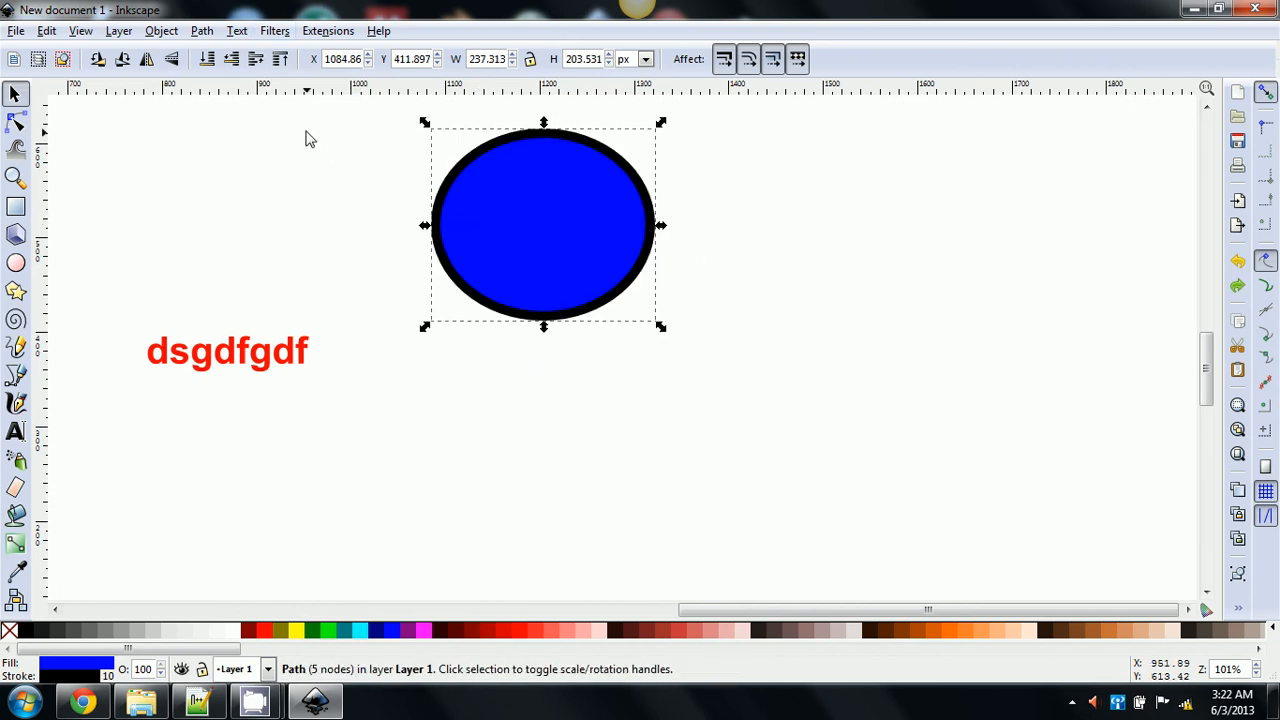
Step: Try the negative variant of the Light eraser filter from Transparency utilities on the blue ellipse and undo it
left_click(275, 31)
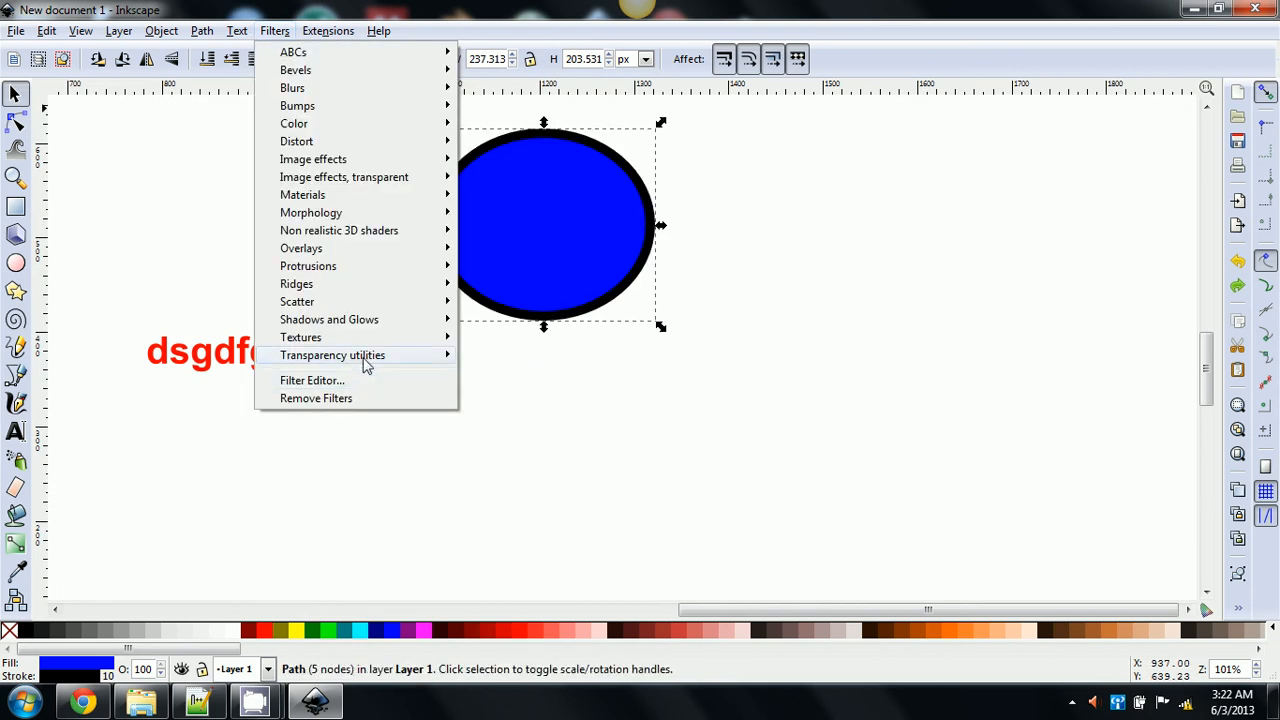
mouse_move(365, 360)
left_click(535, 391)
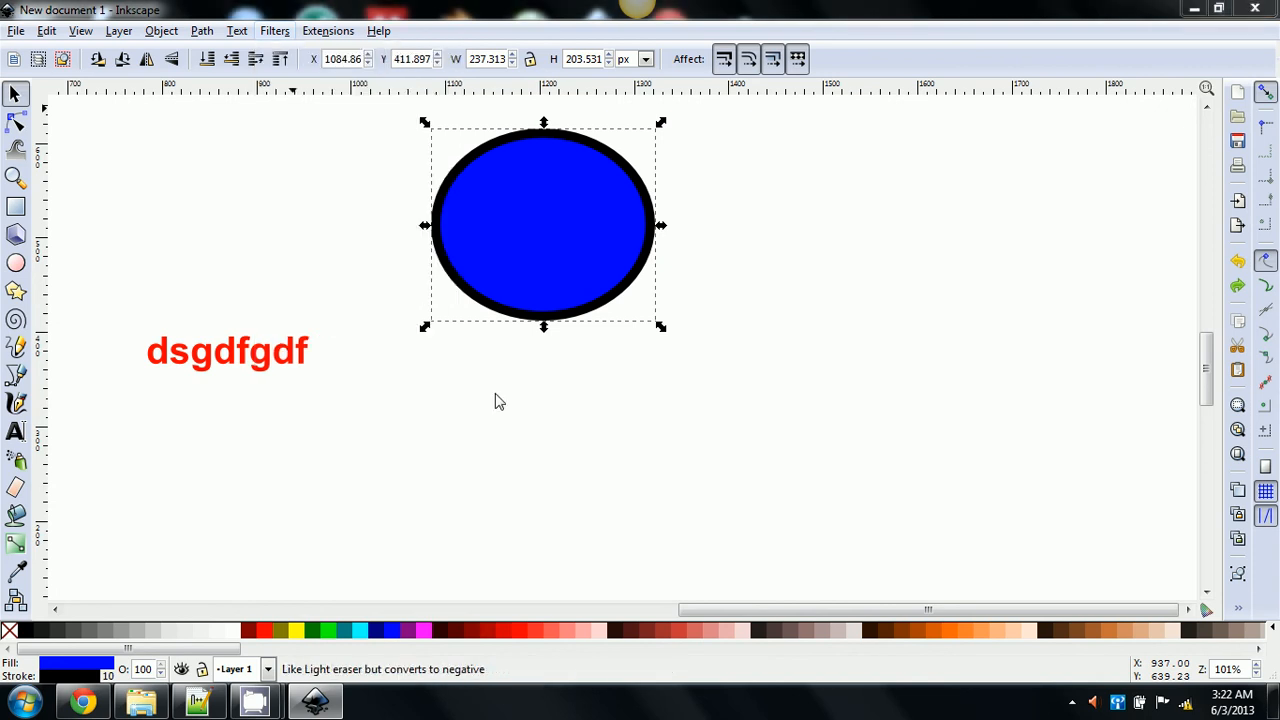
key("ctrl+z")
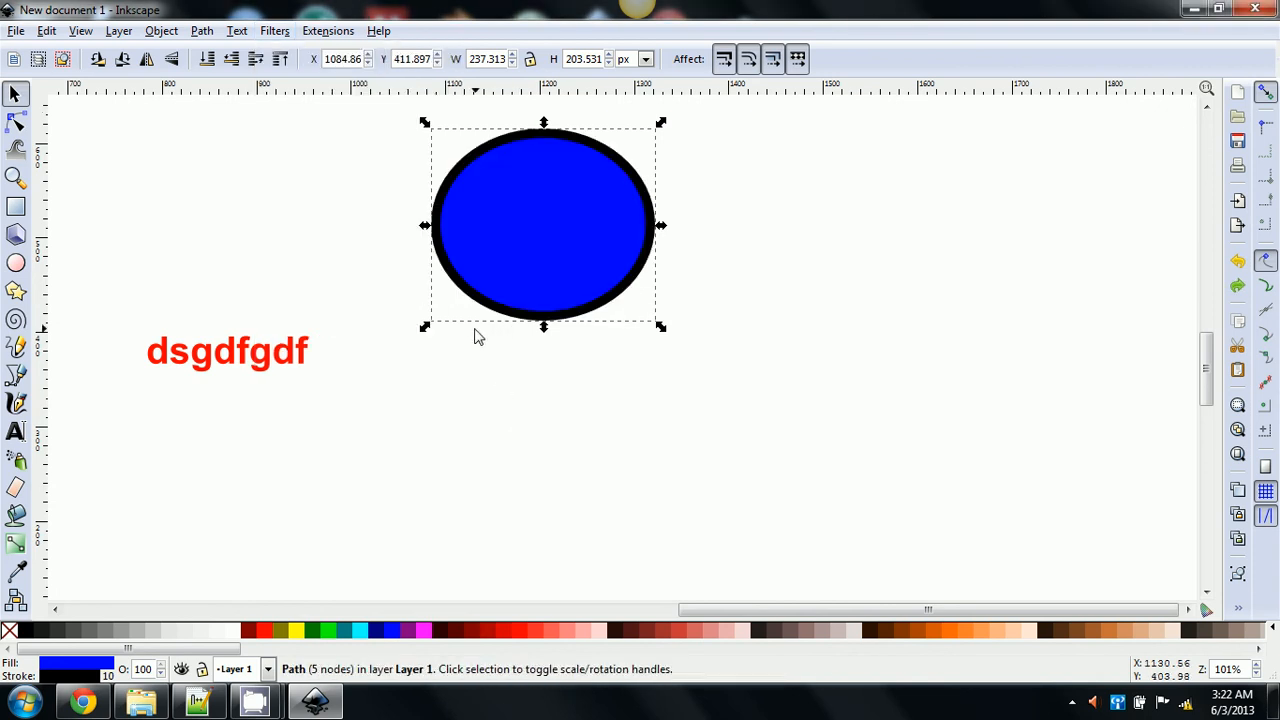
Step: Try the Cubes filter from the Scatter group on the blue ellipse and undo it
left_click(266, 33)
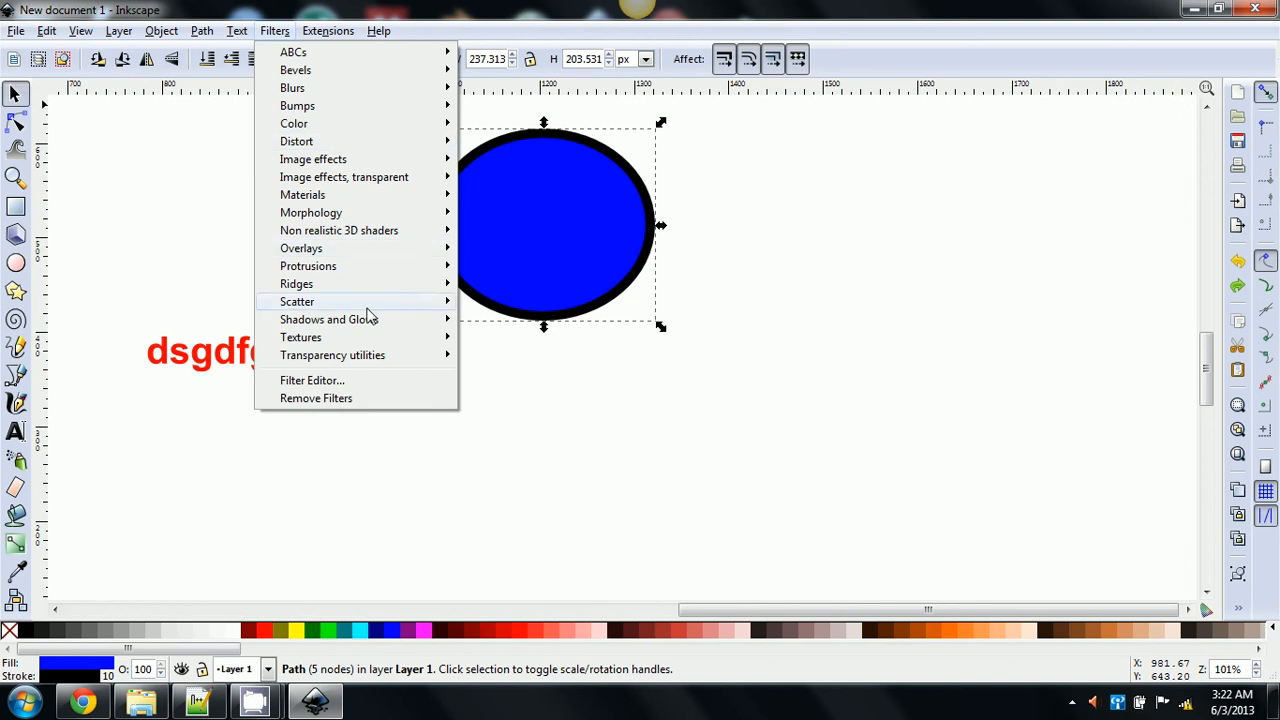
mouse_move(363, 320)
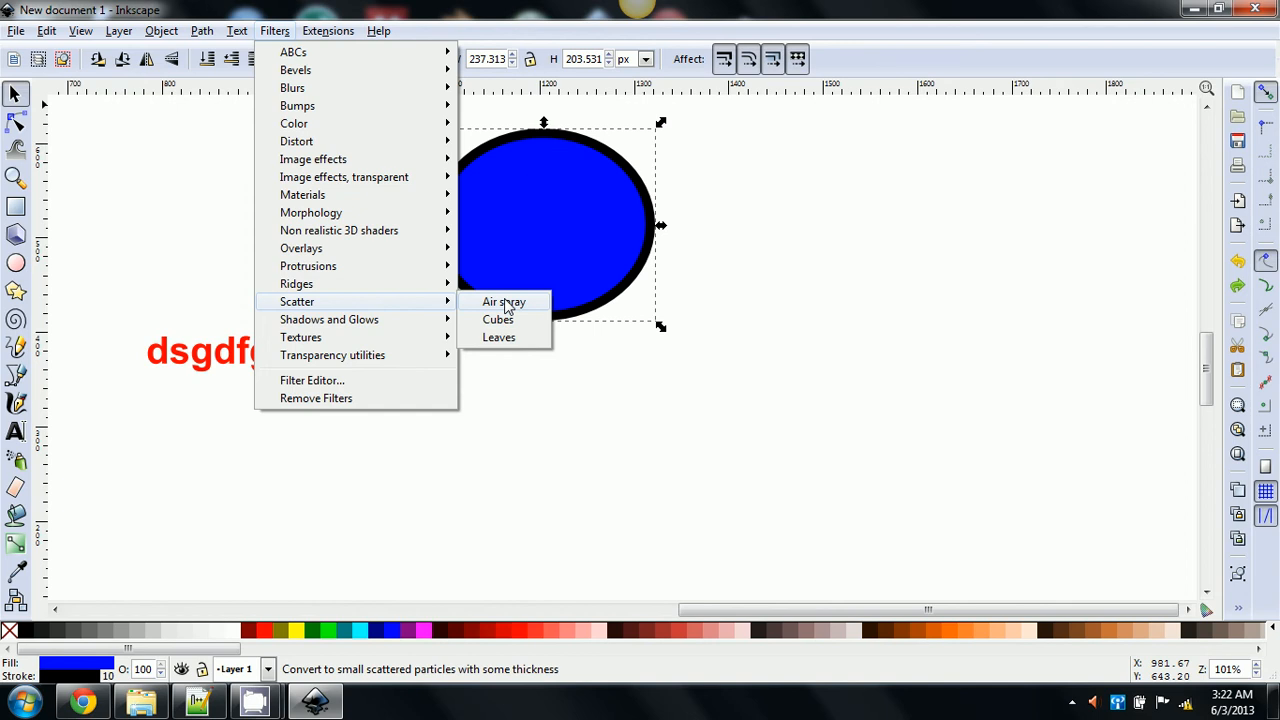
left_click(505, 321)
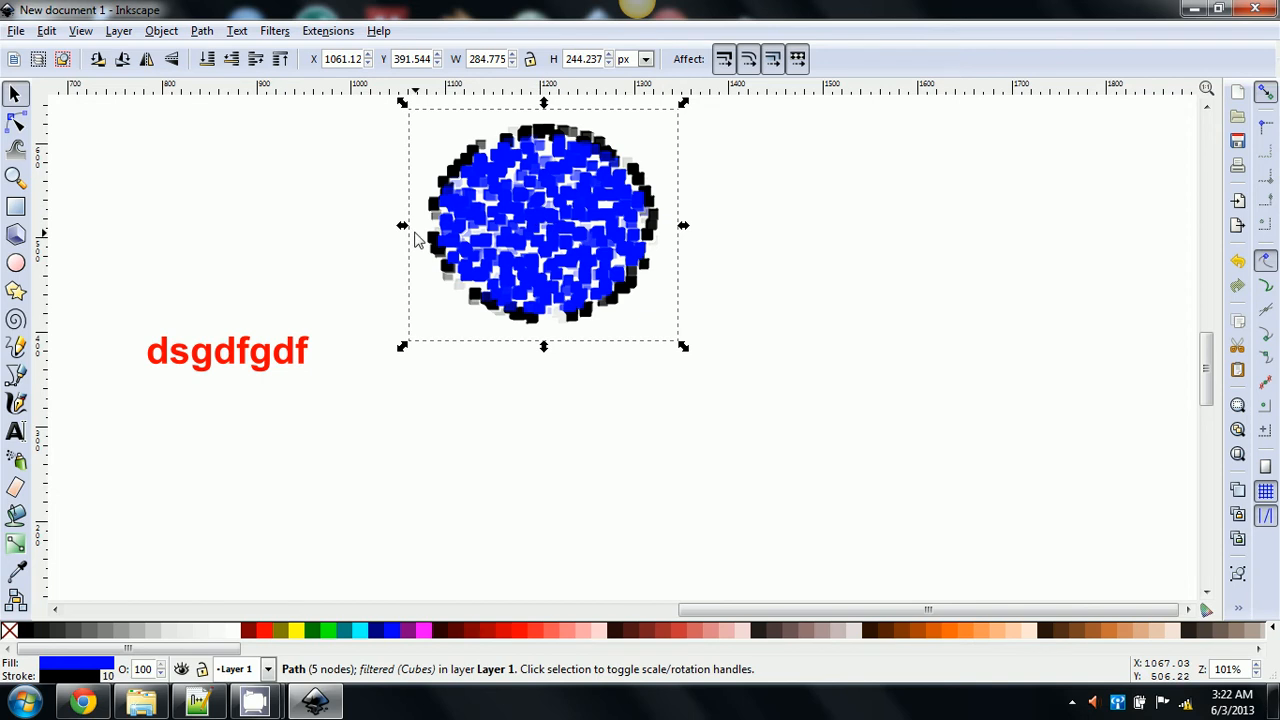
key("ctrl+z")
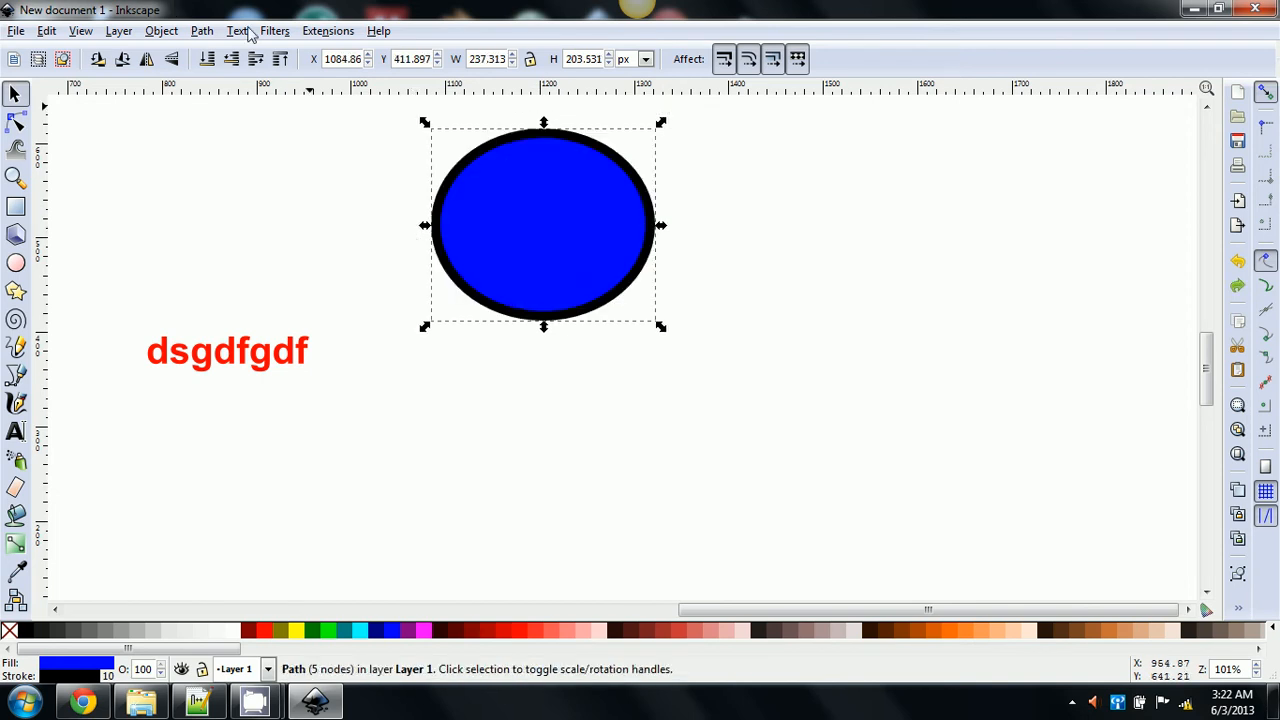
Step: Try the Cracked glass filter from the Textures group on the blue ellipse and undo it
left_click(284, 33)
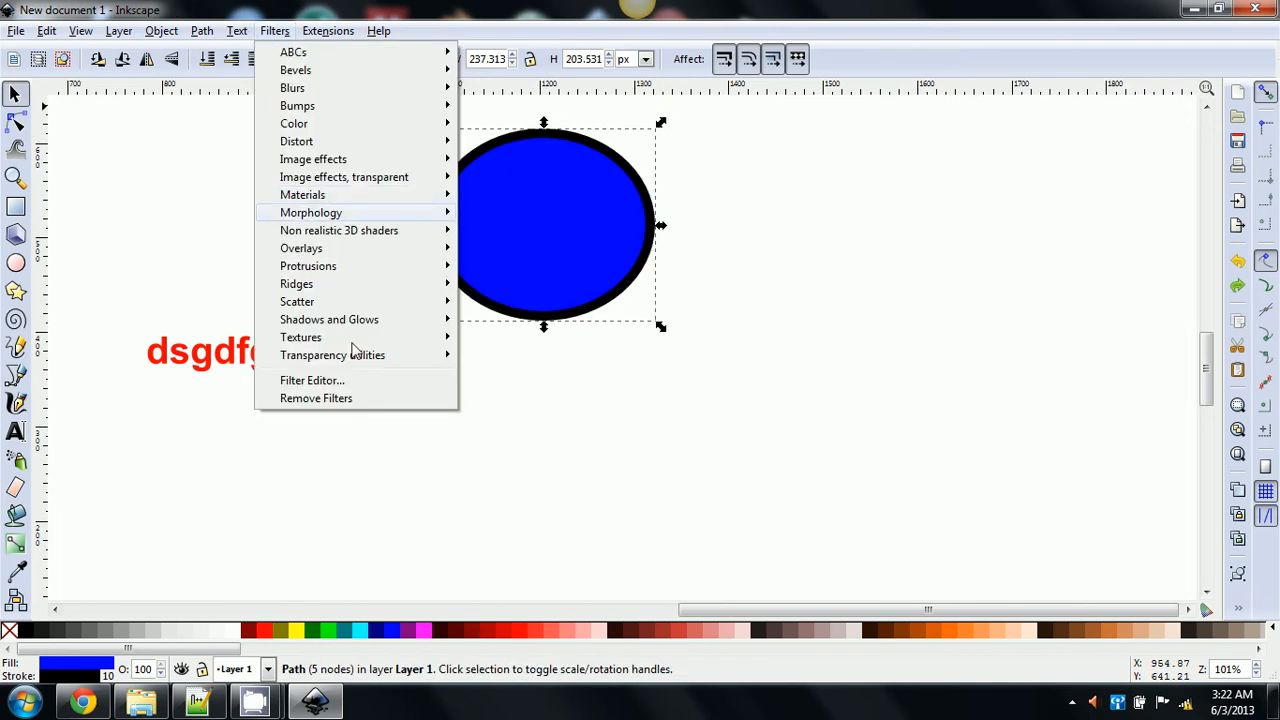
mouse_move(350, 345)
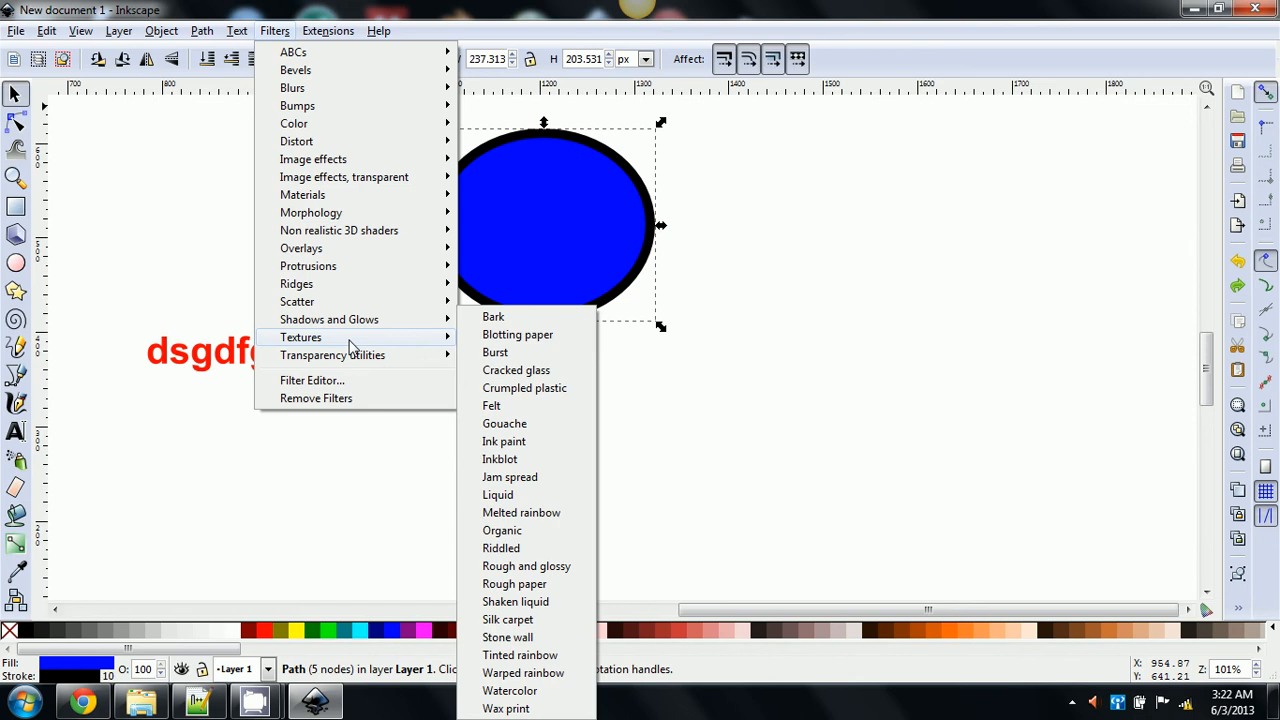
left_click(492, 371)
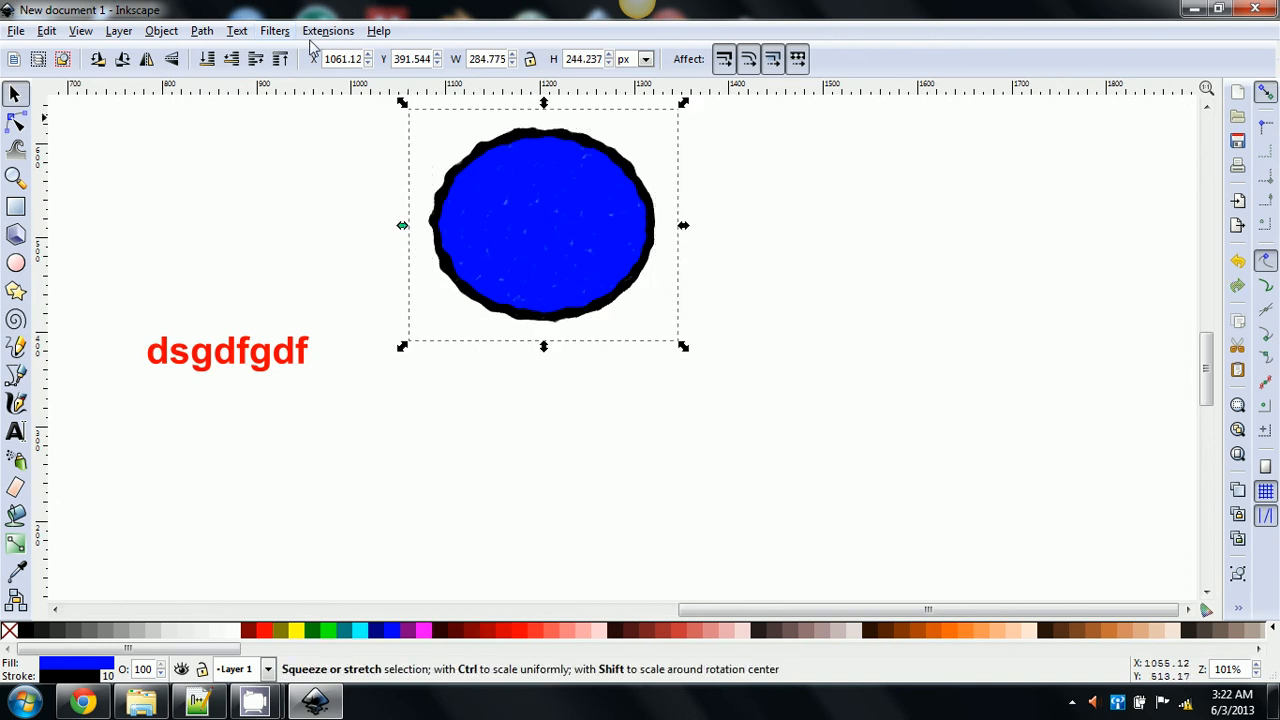
key("ctrl+z")
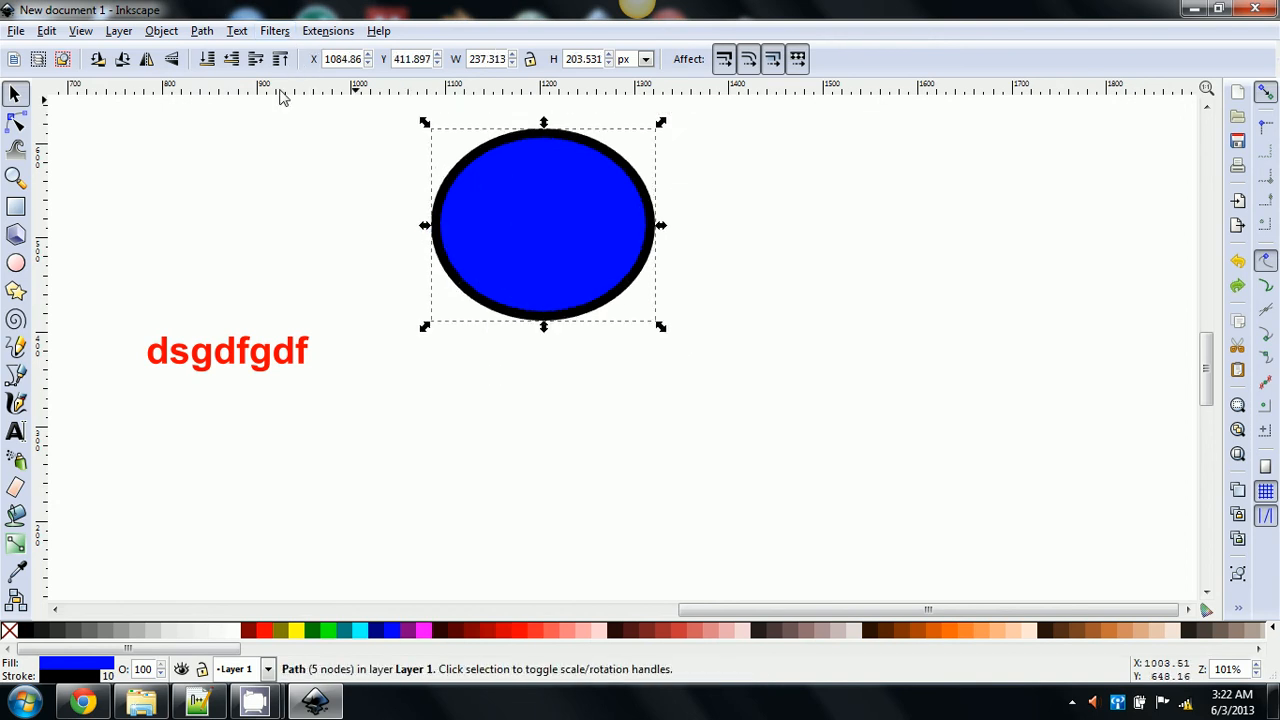
Step: Apply the Parallel hollow filter from the Morphology group to the blue ellipse
left_click(327, 31)
mouse_move(285, 33)
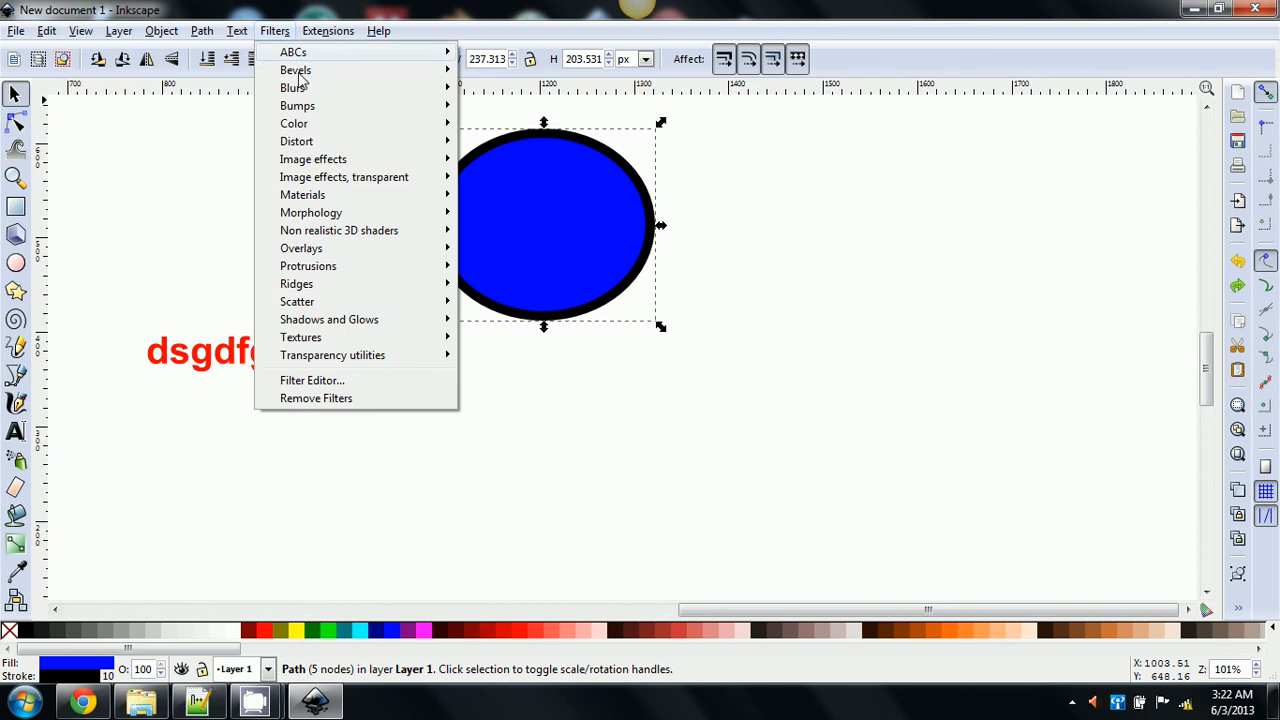
mouse_move(440, 213)
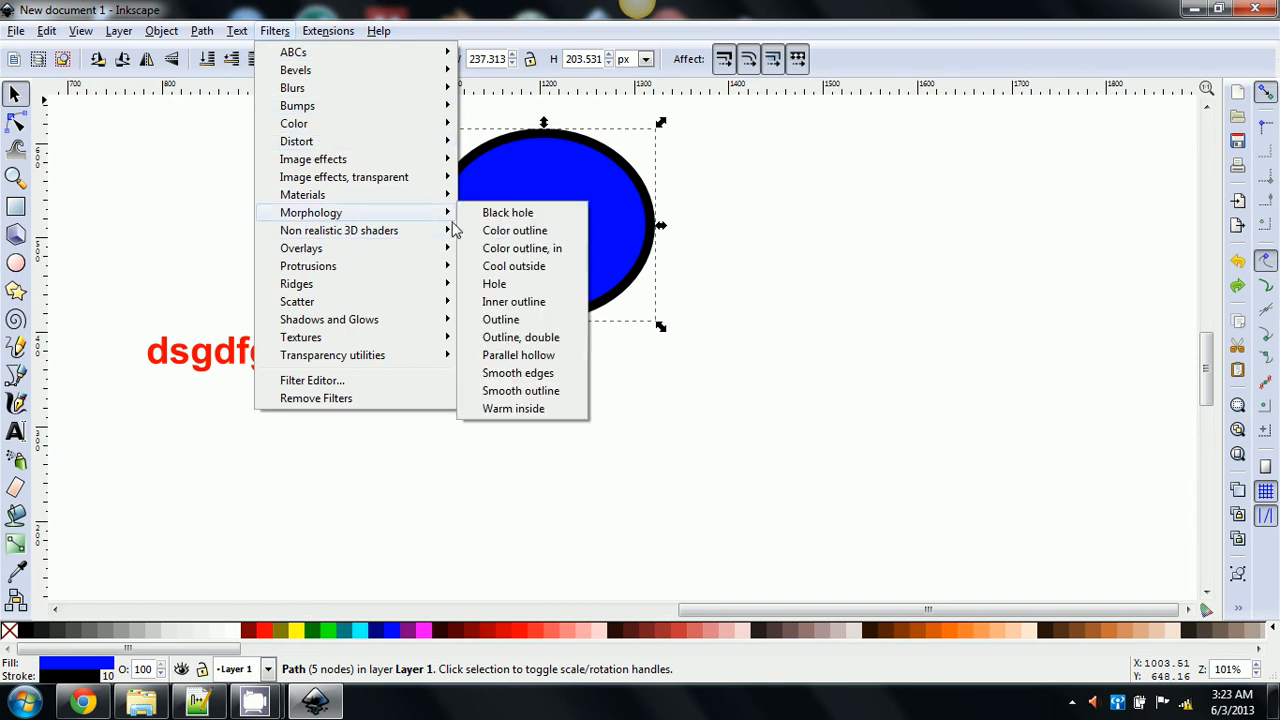
left_click(505, 355)
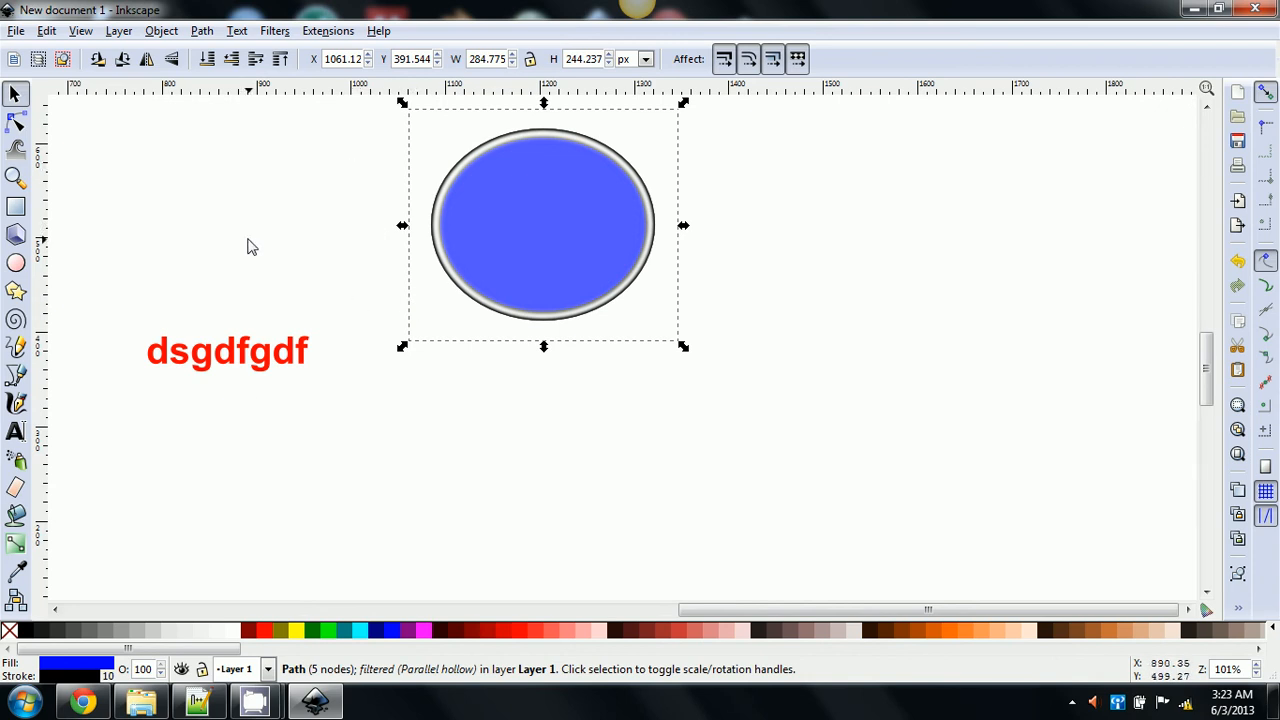
Step: Add the Hole filter from the Morphology group to the blue ellipse
left_click(275, 31)
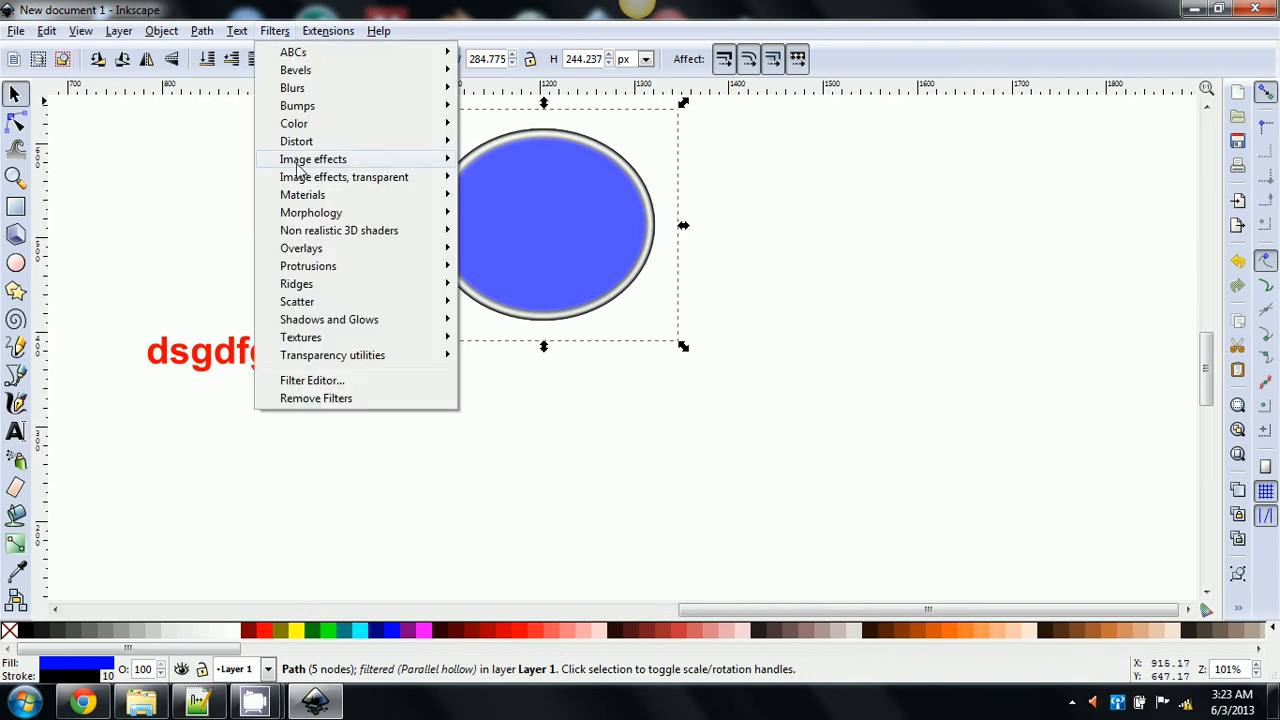
mouse_move(300, 214)
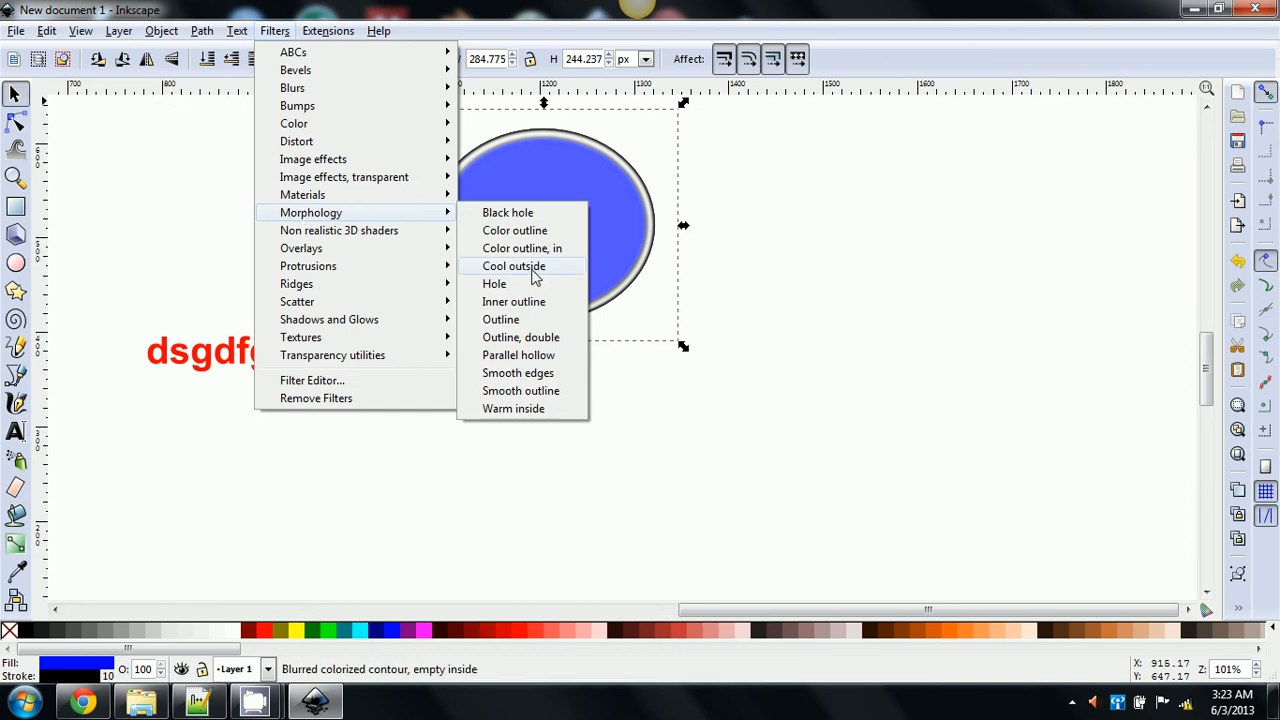
left_click(503, 286)
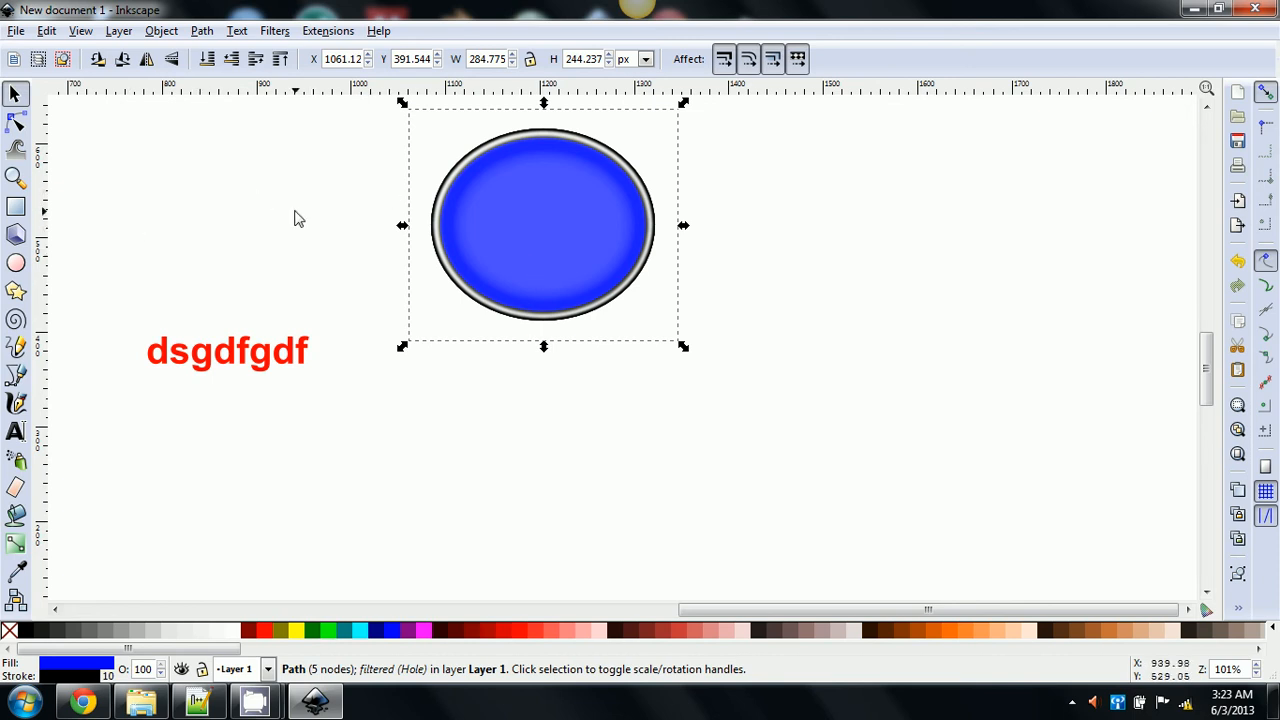
Step: Delete the filtered blue ellipse and the red text "dsgdfgdf" to empty the canvas
key("Delete")
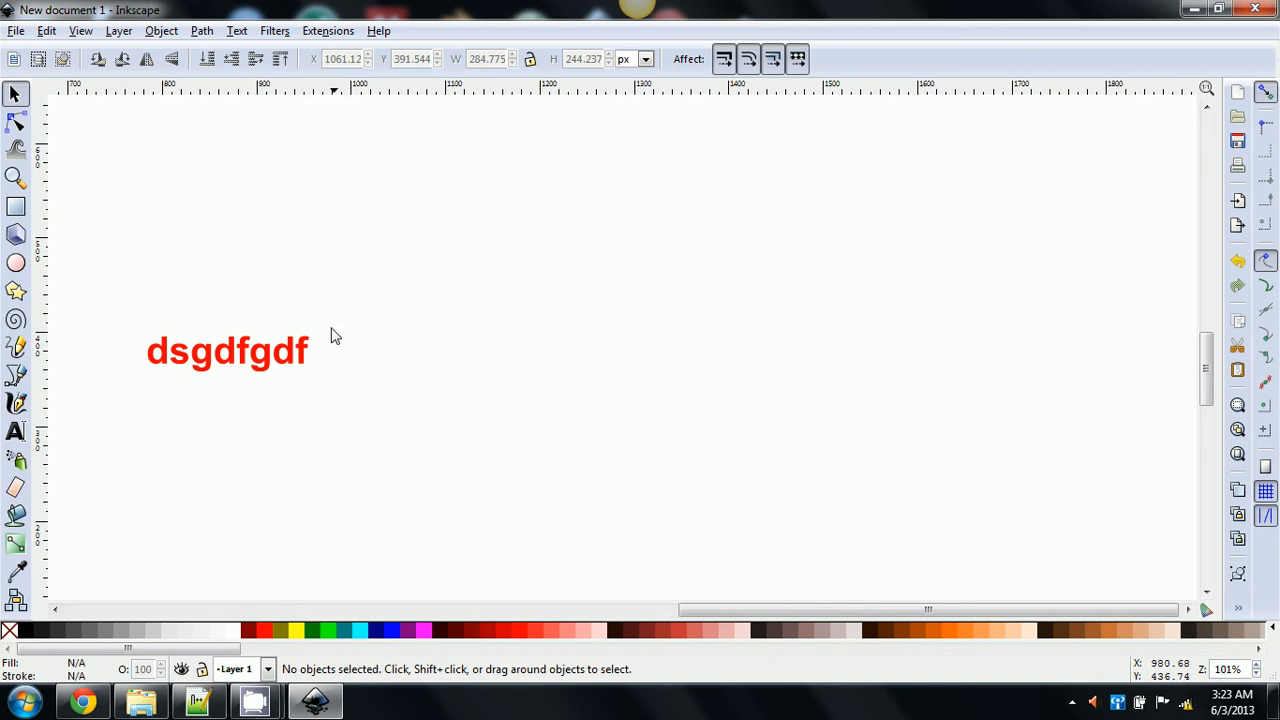
left_click_drag(313, 404, 103, 340)
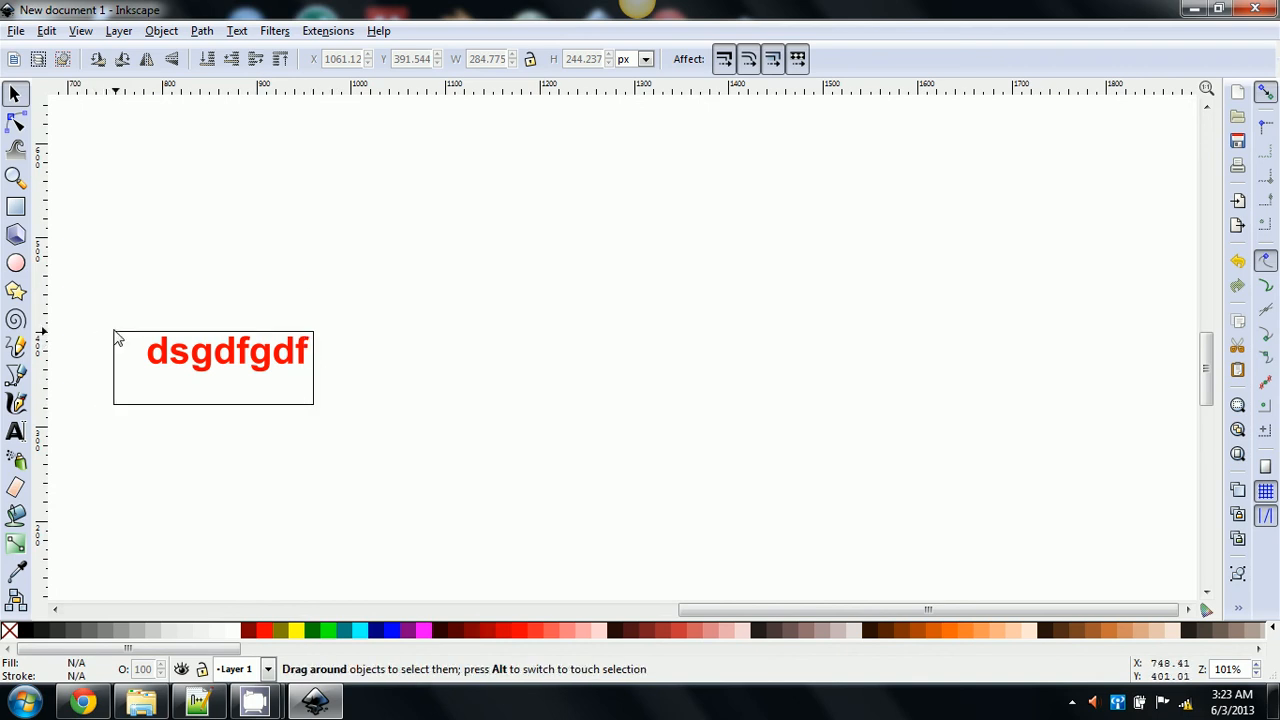
key("Delete")
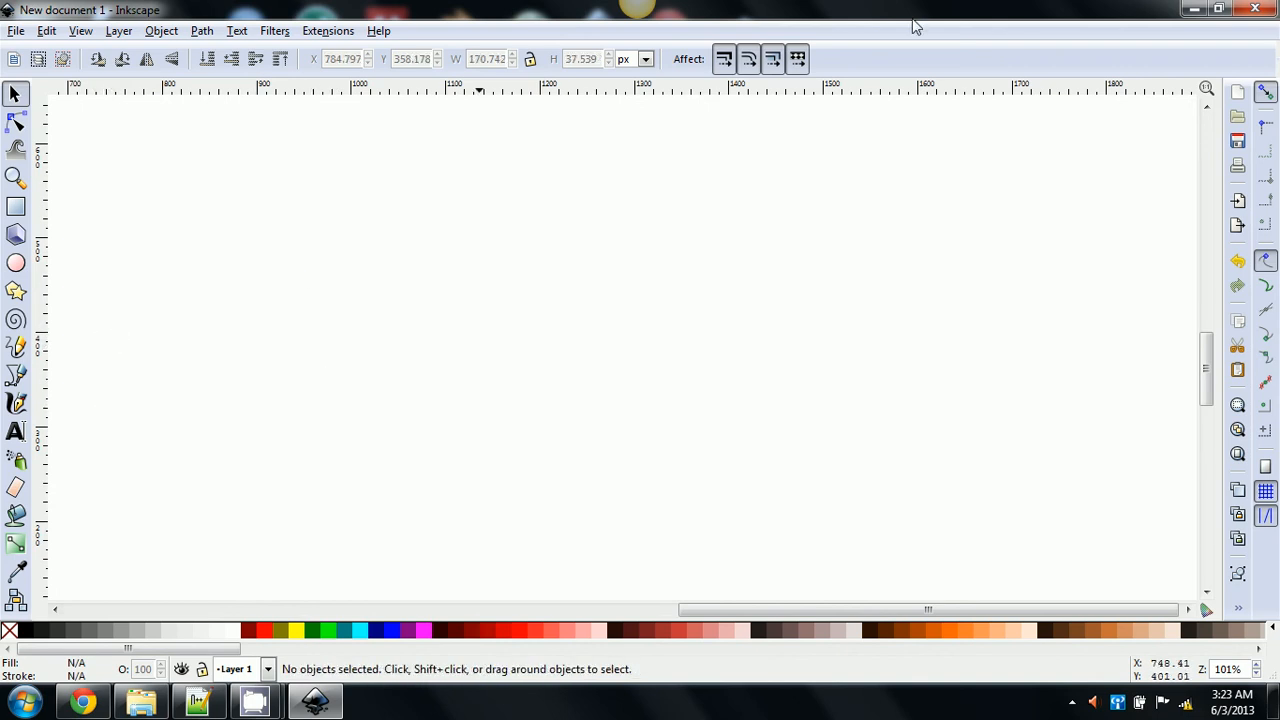
Step: Minimize Inkscape and CamStudio, view the banner image from the desktop in Windows Live Photo Gallery, and close it
left_click(1189, 10)
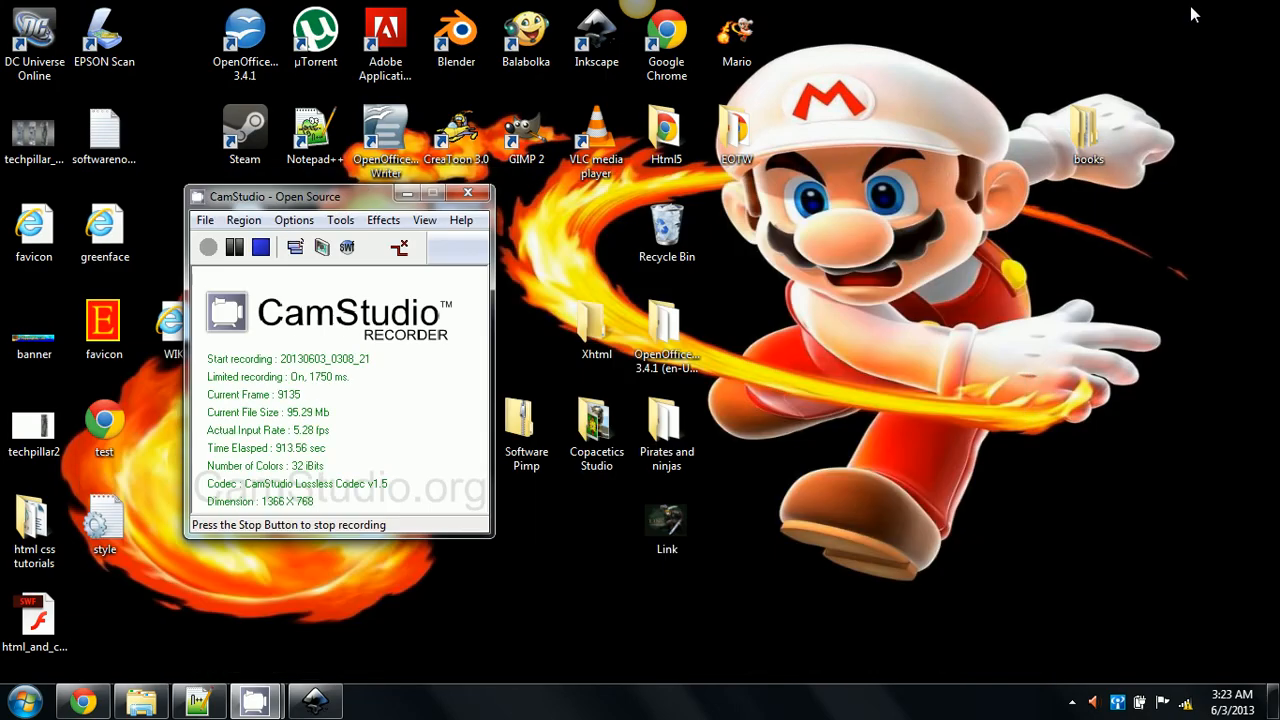
left_click(407, 193)
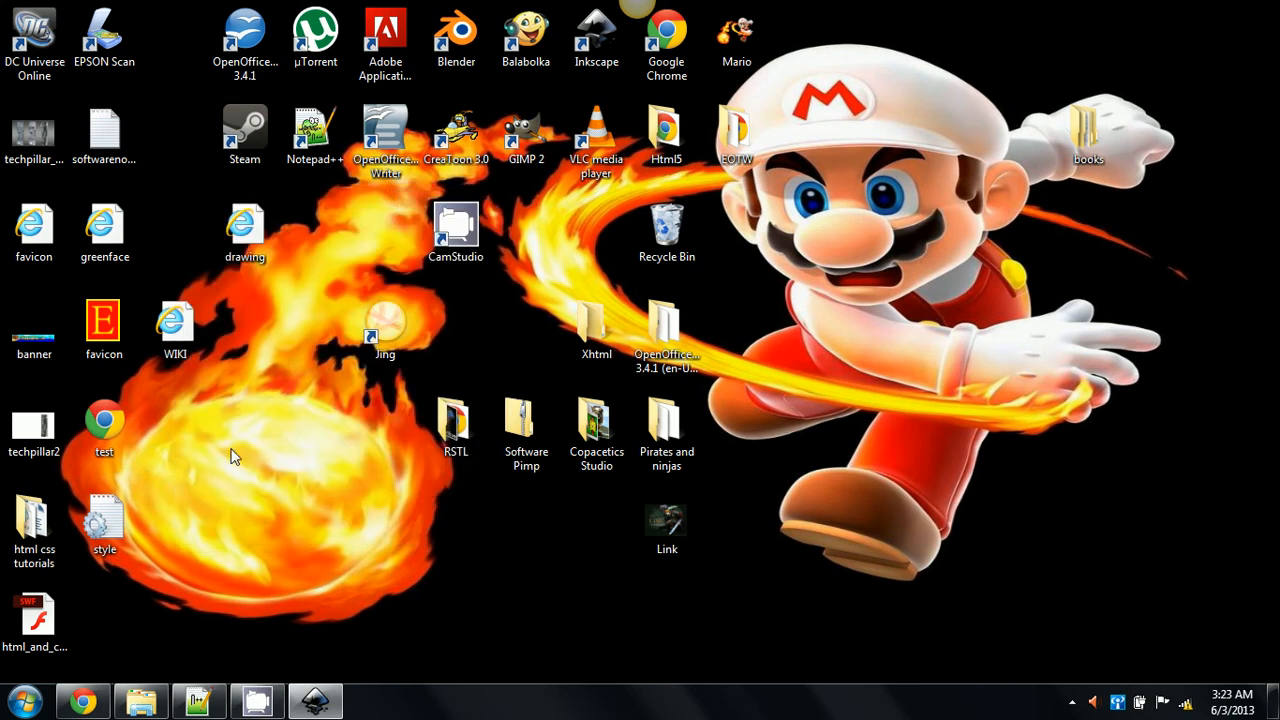
left_click(44, 340)
double_click(44, 340)
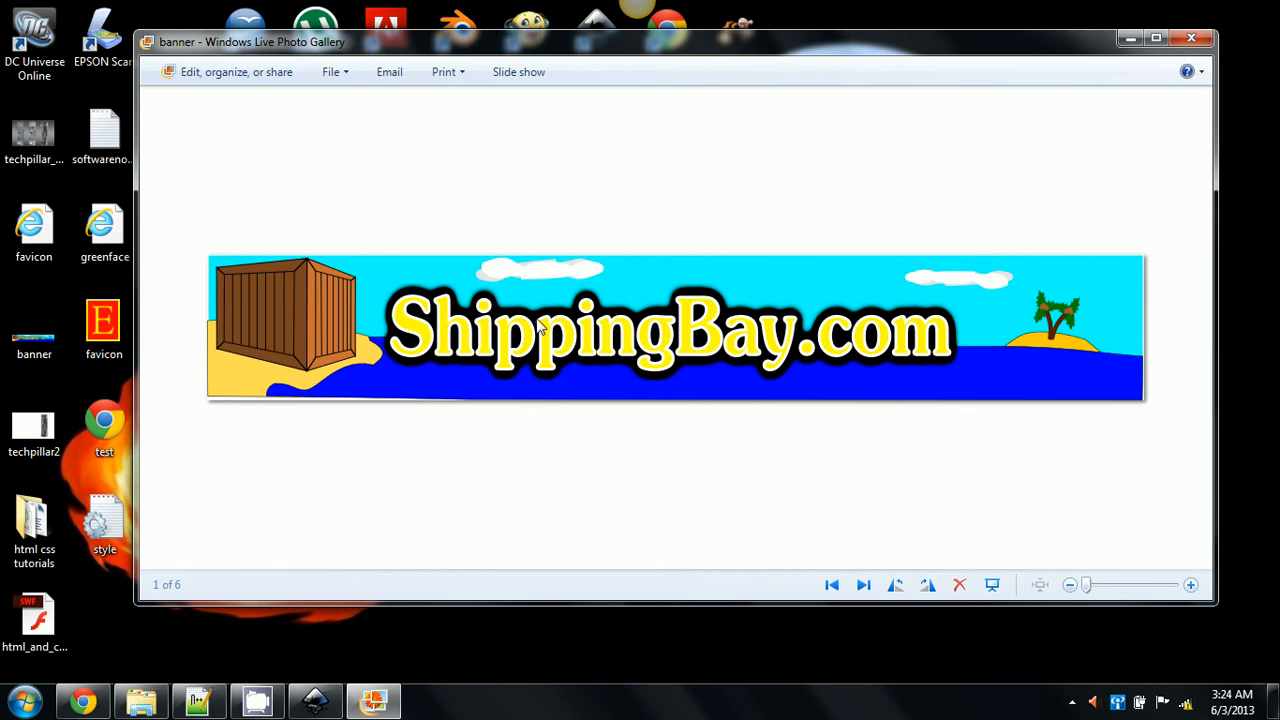
left_click(1191, 38)
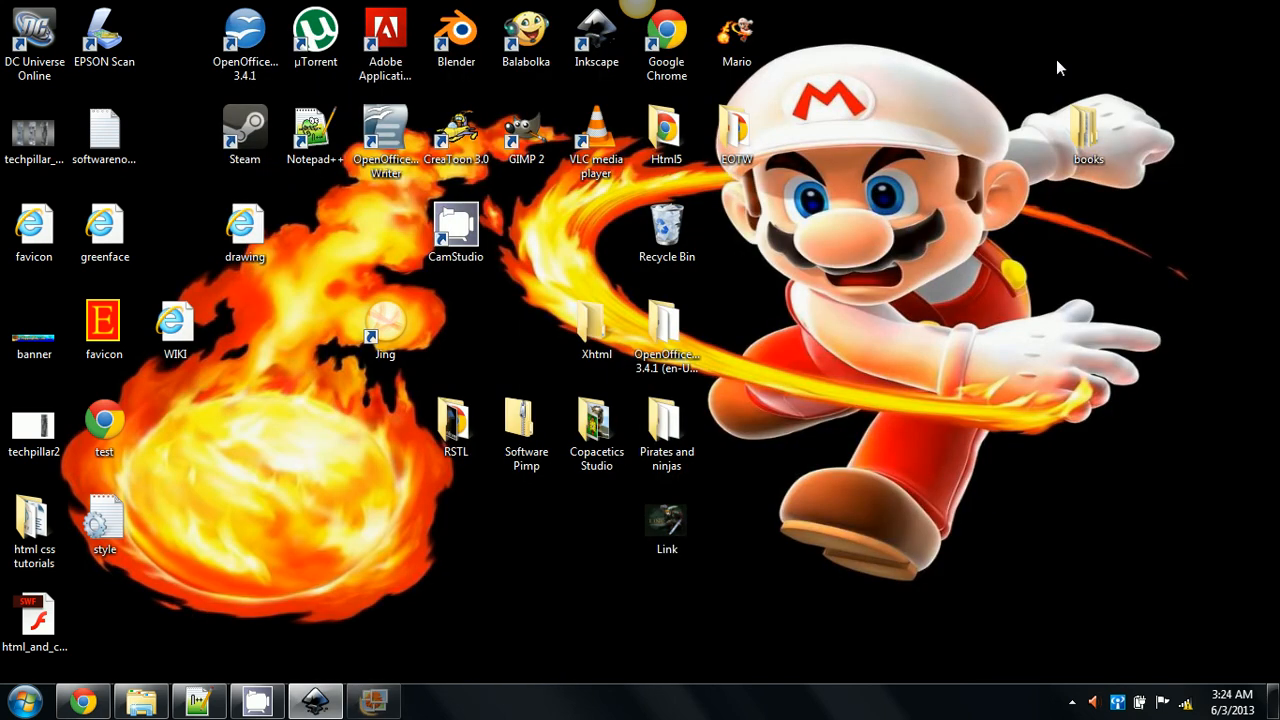
Step: Open the RSTL folder on the desktop, view the "inkscape img" picture, and close the picture
left_click(454, 433)
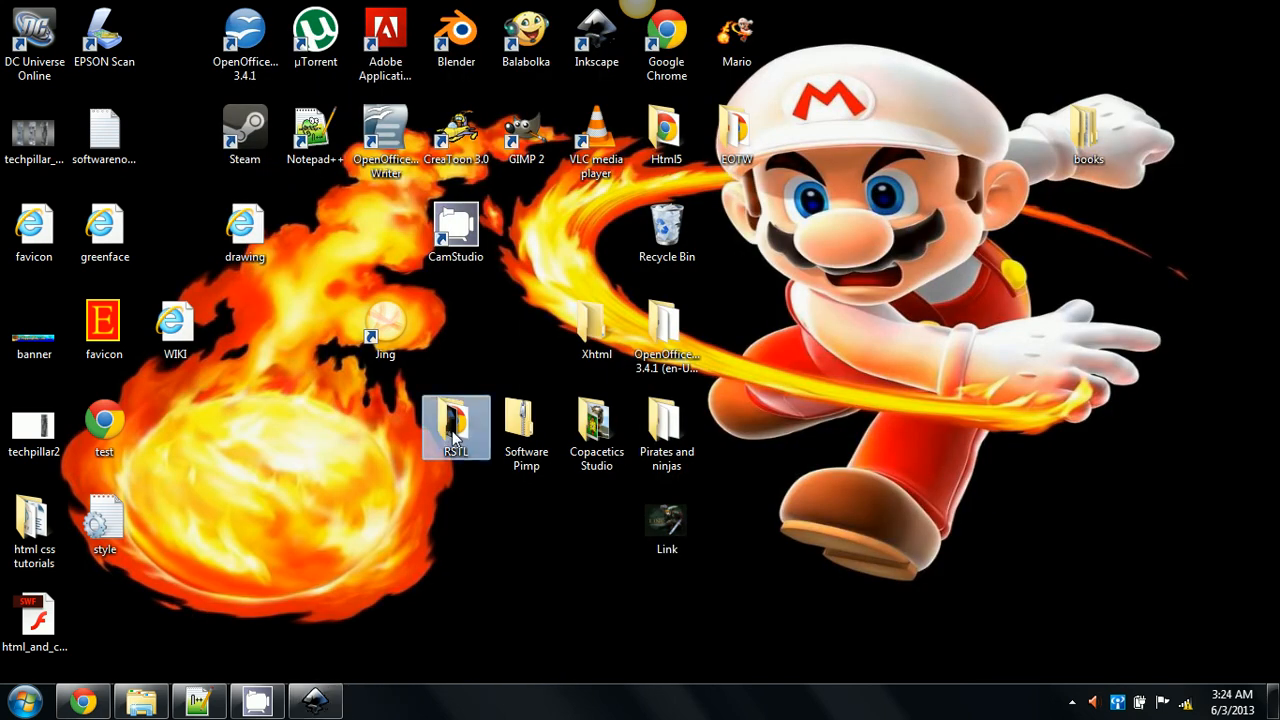
double_click(454, 433)
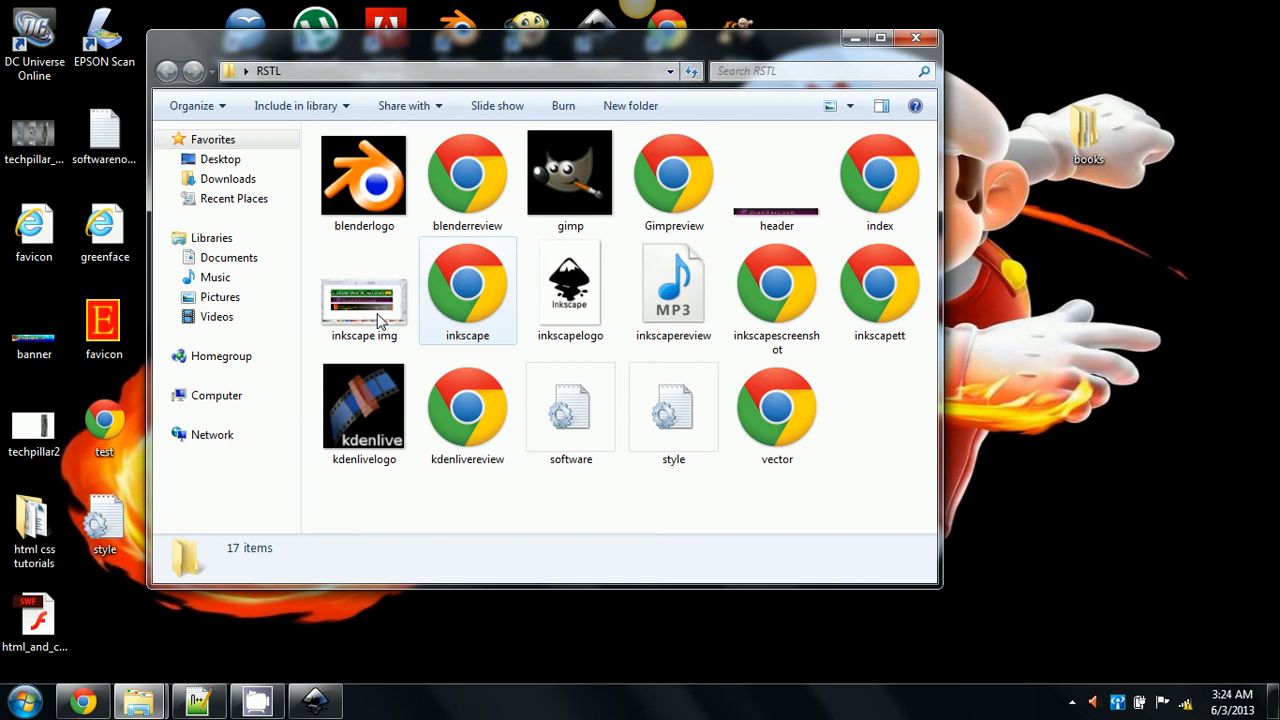
double_click(362, 300)
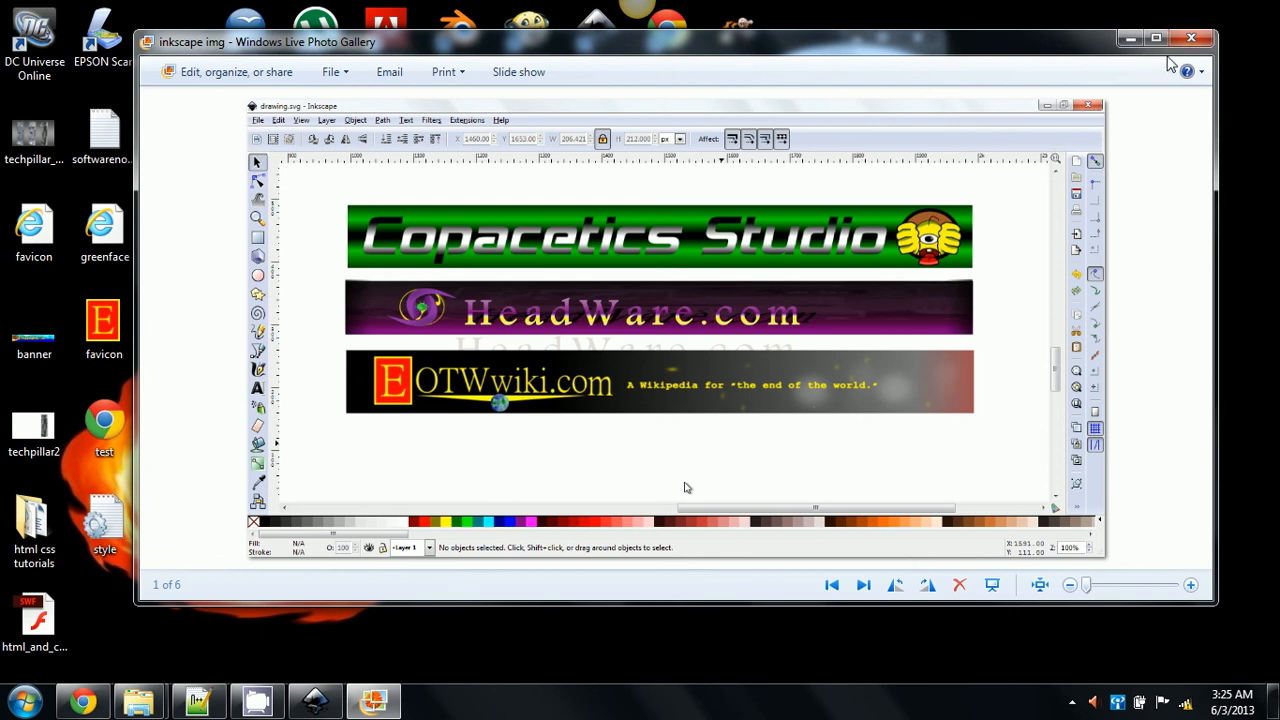
left_click(1191, 38)
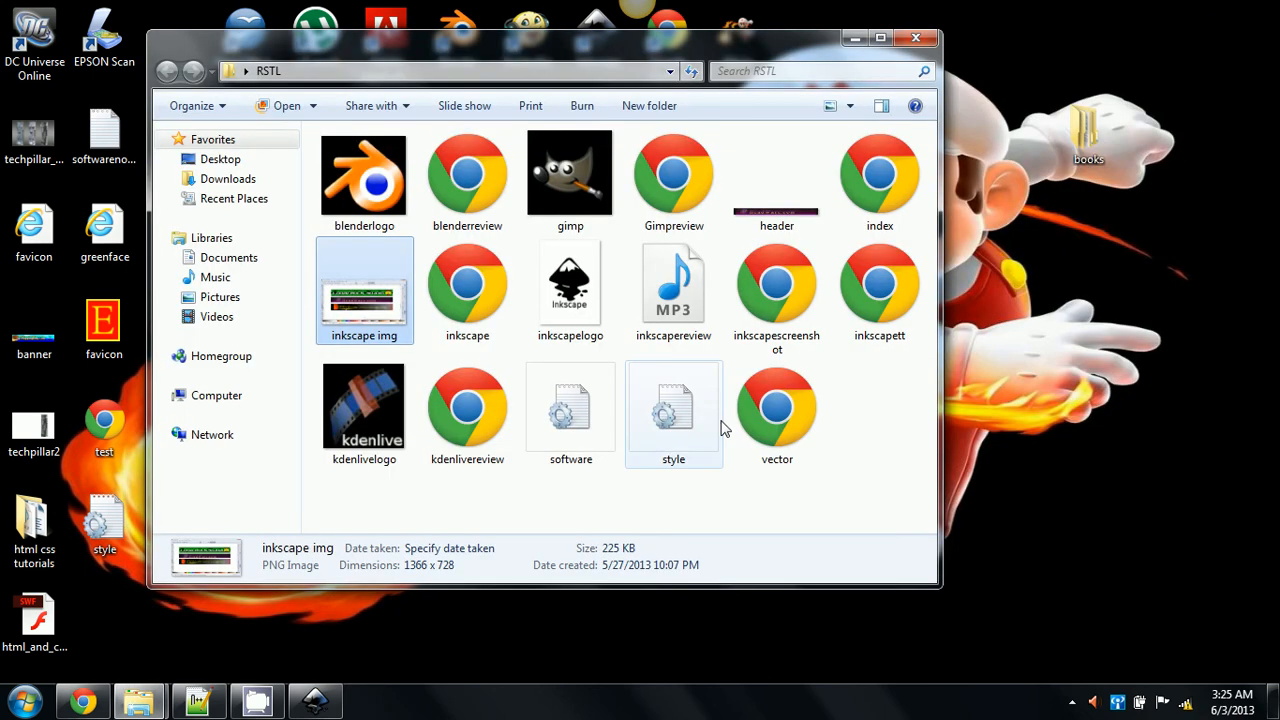
Step: Switch back to Inkscape, draw a red ellipse on the empty canvas, and open its arc to an end angle of 343.350
left_click(318, 703)
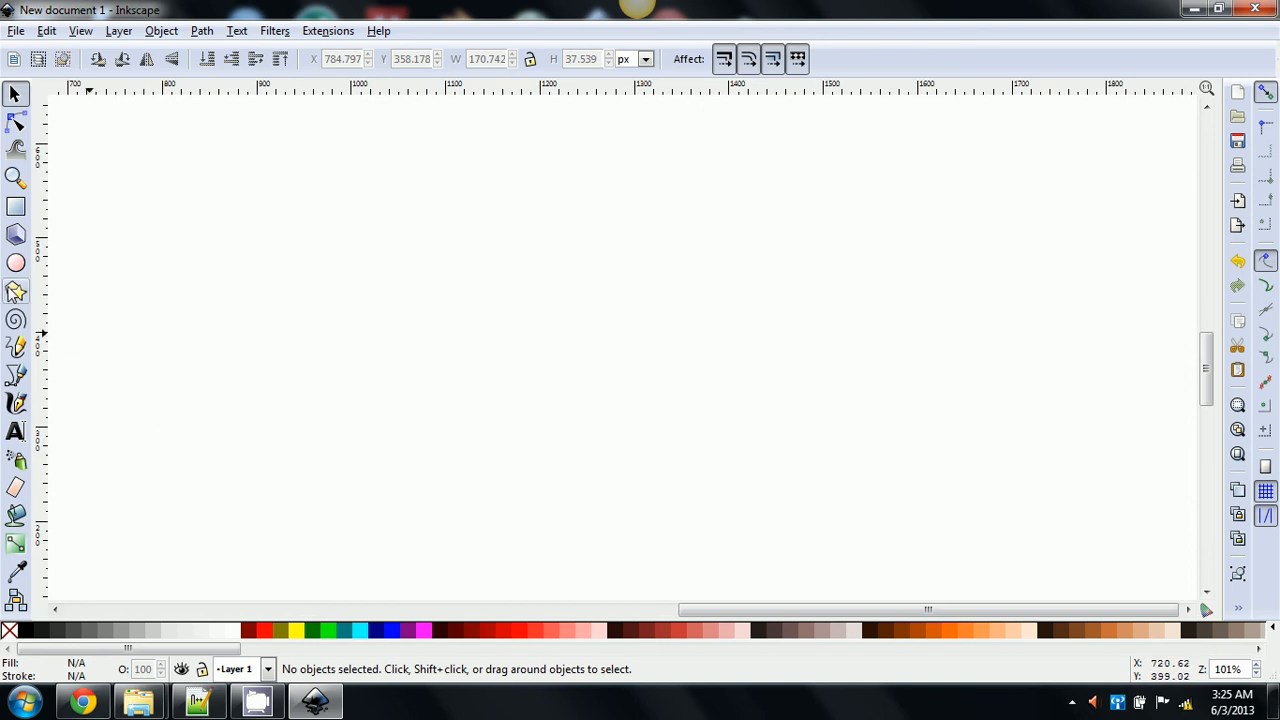
left_click(14, 265)
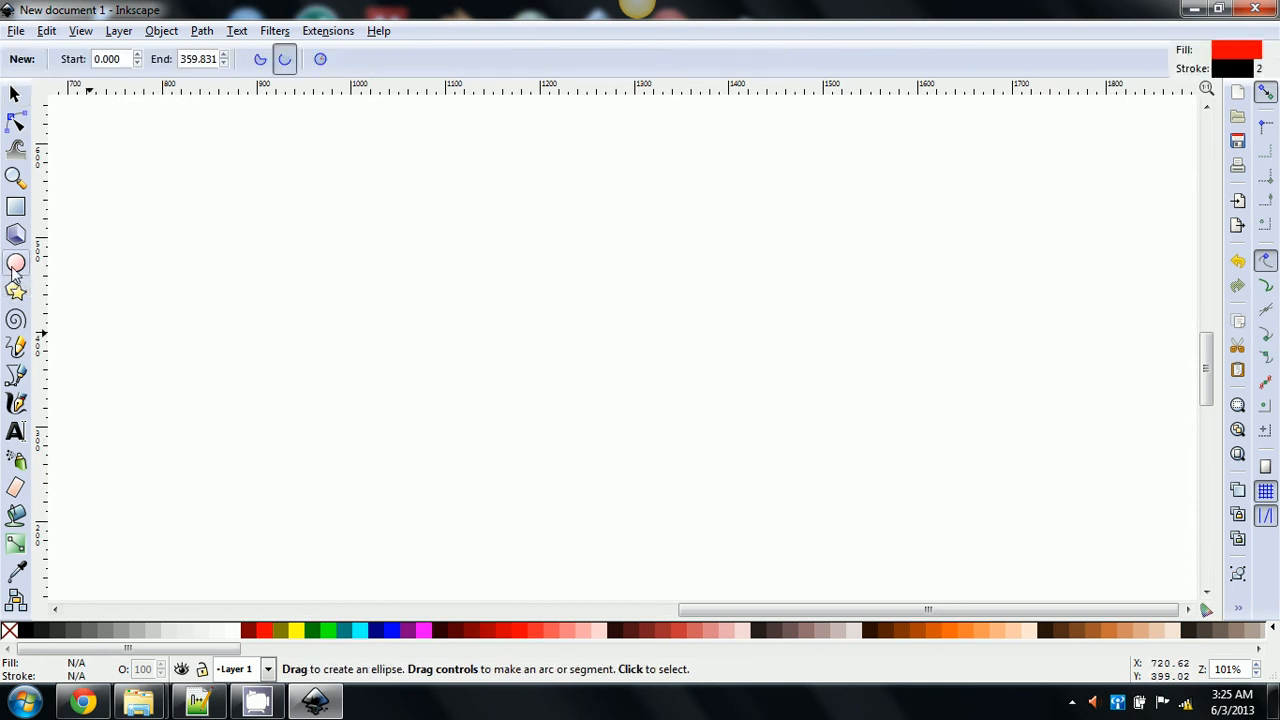
left_click_drag(283, 231, 551, 452)
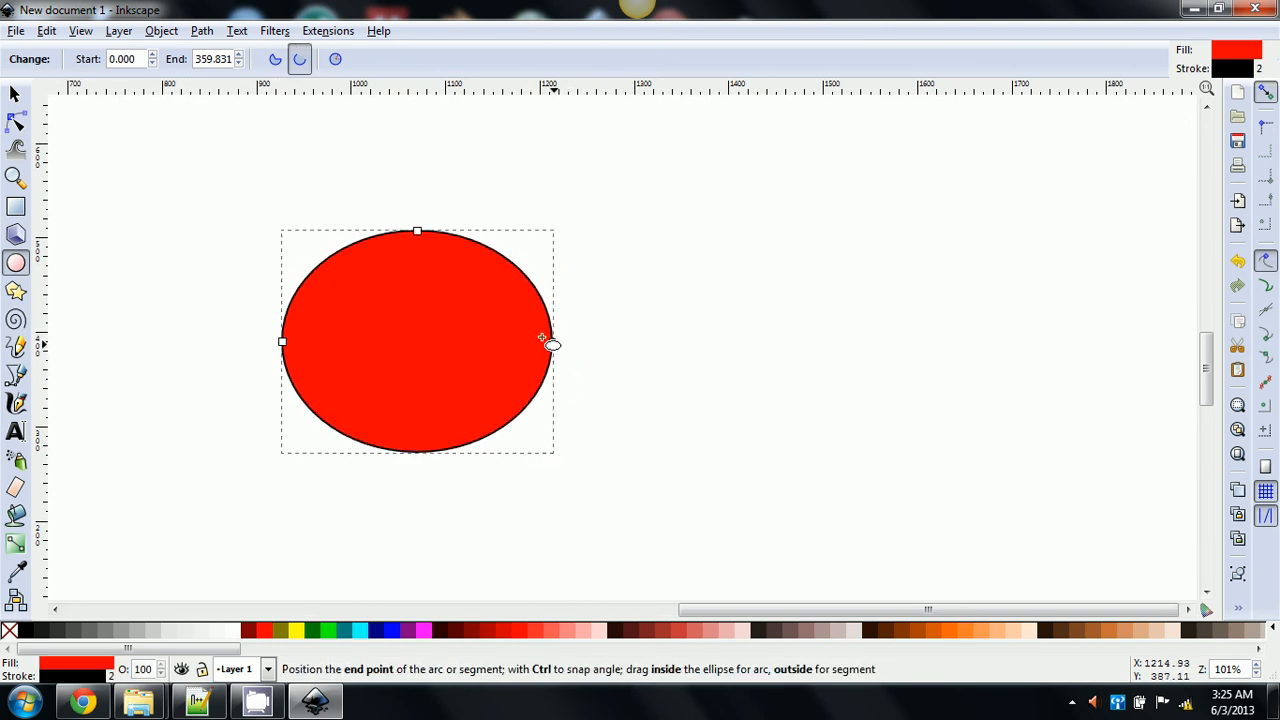
left_click_drag(552, 342, 546, 310)
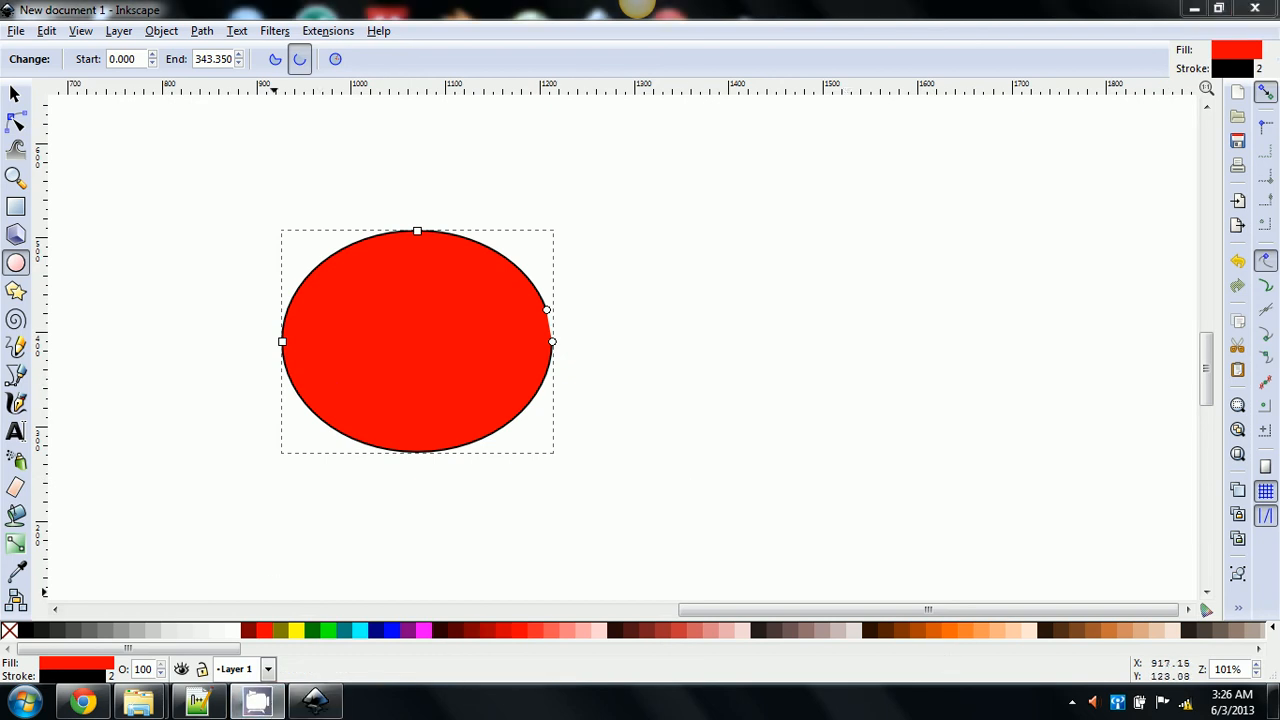
left_click(1072, 702)
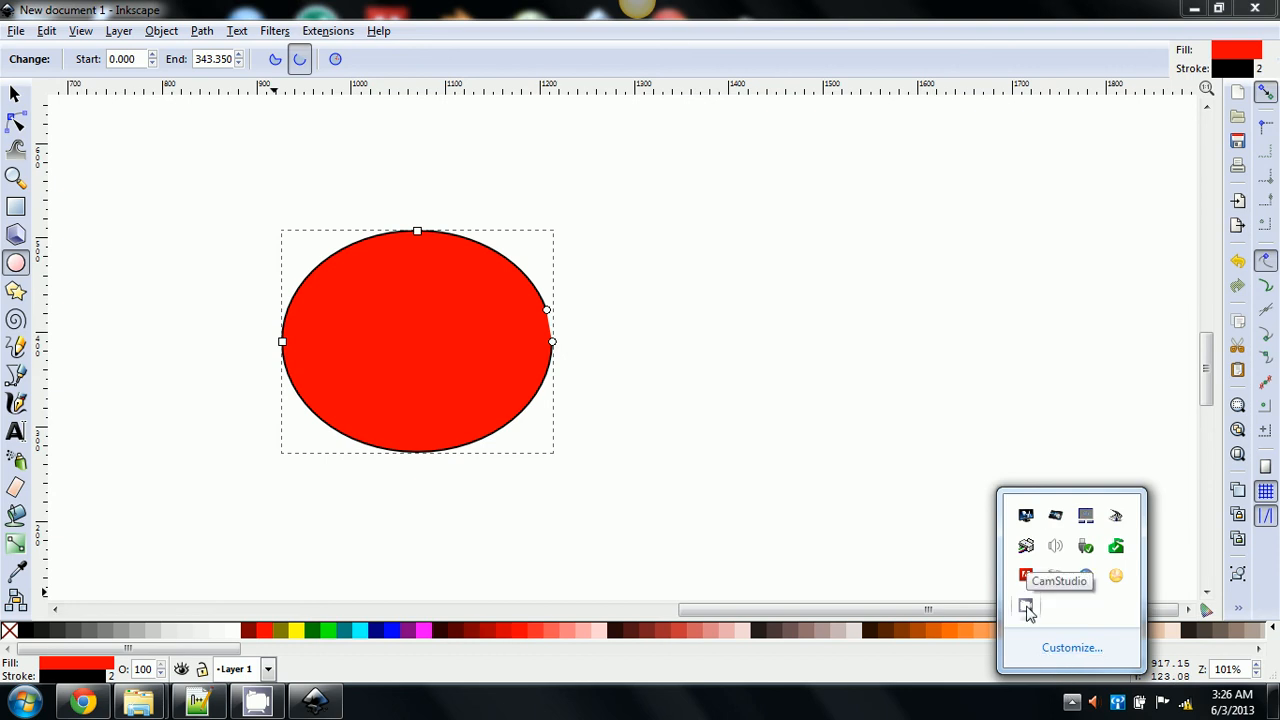